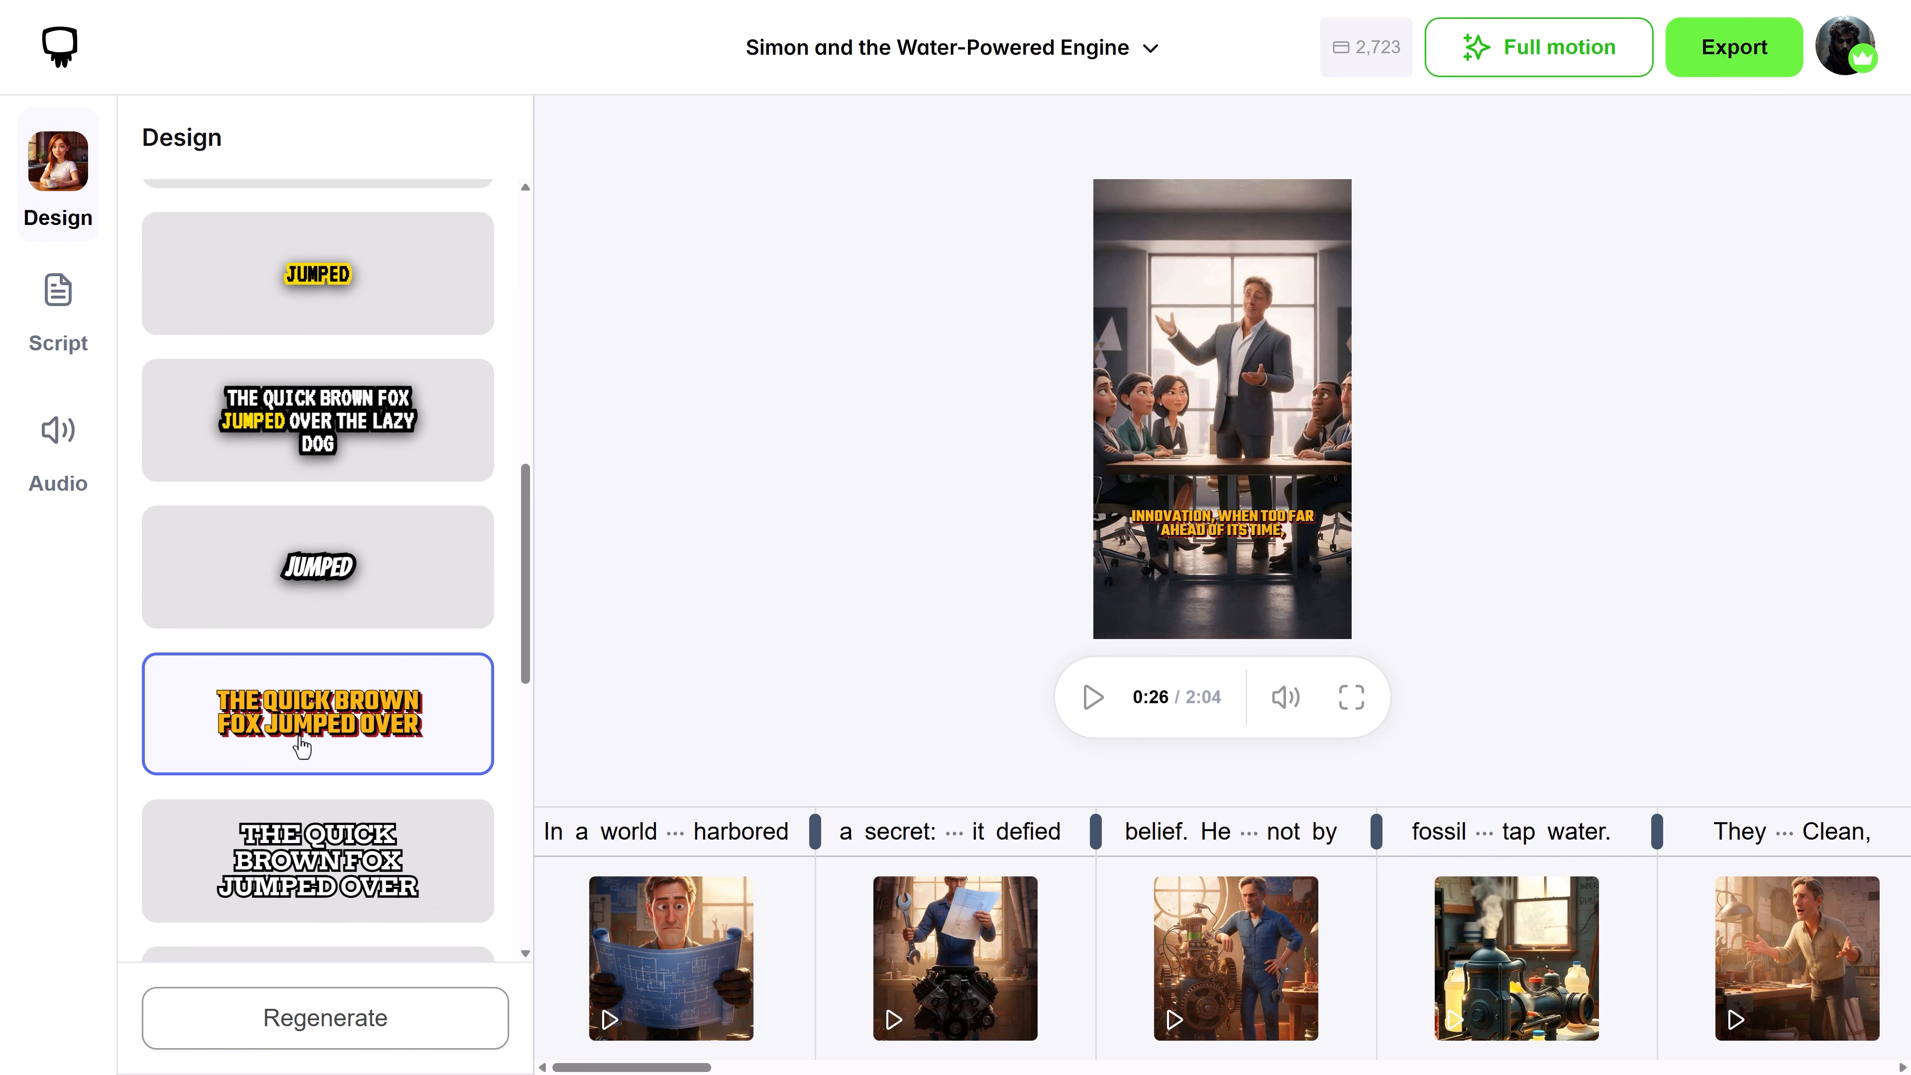
# Set the caption size to L, and turn off the display of captions on the video
pyautogui.moveTo(525, 614); pyautogui.dragTo(532, 404)
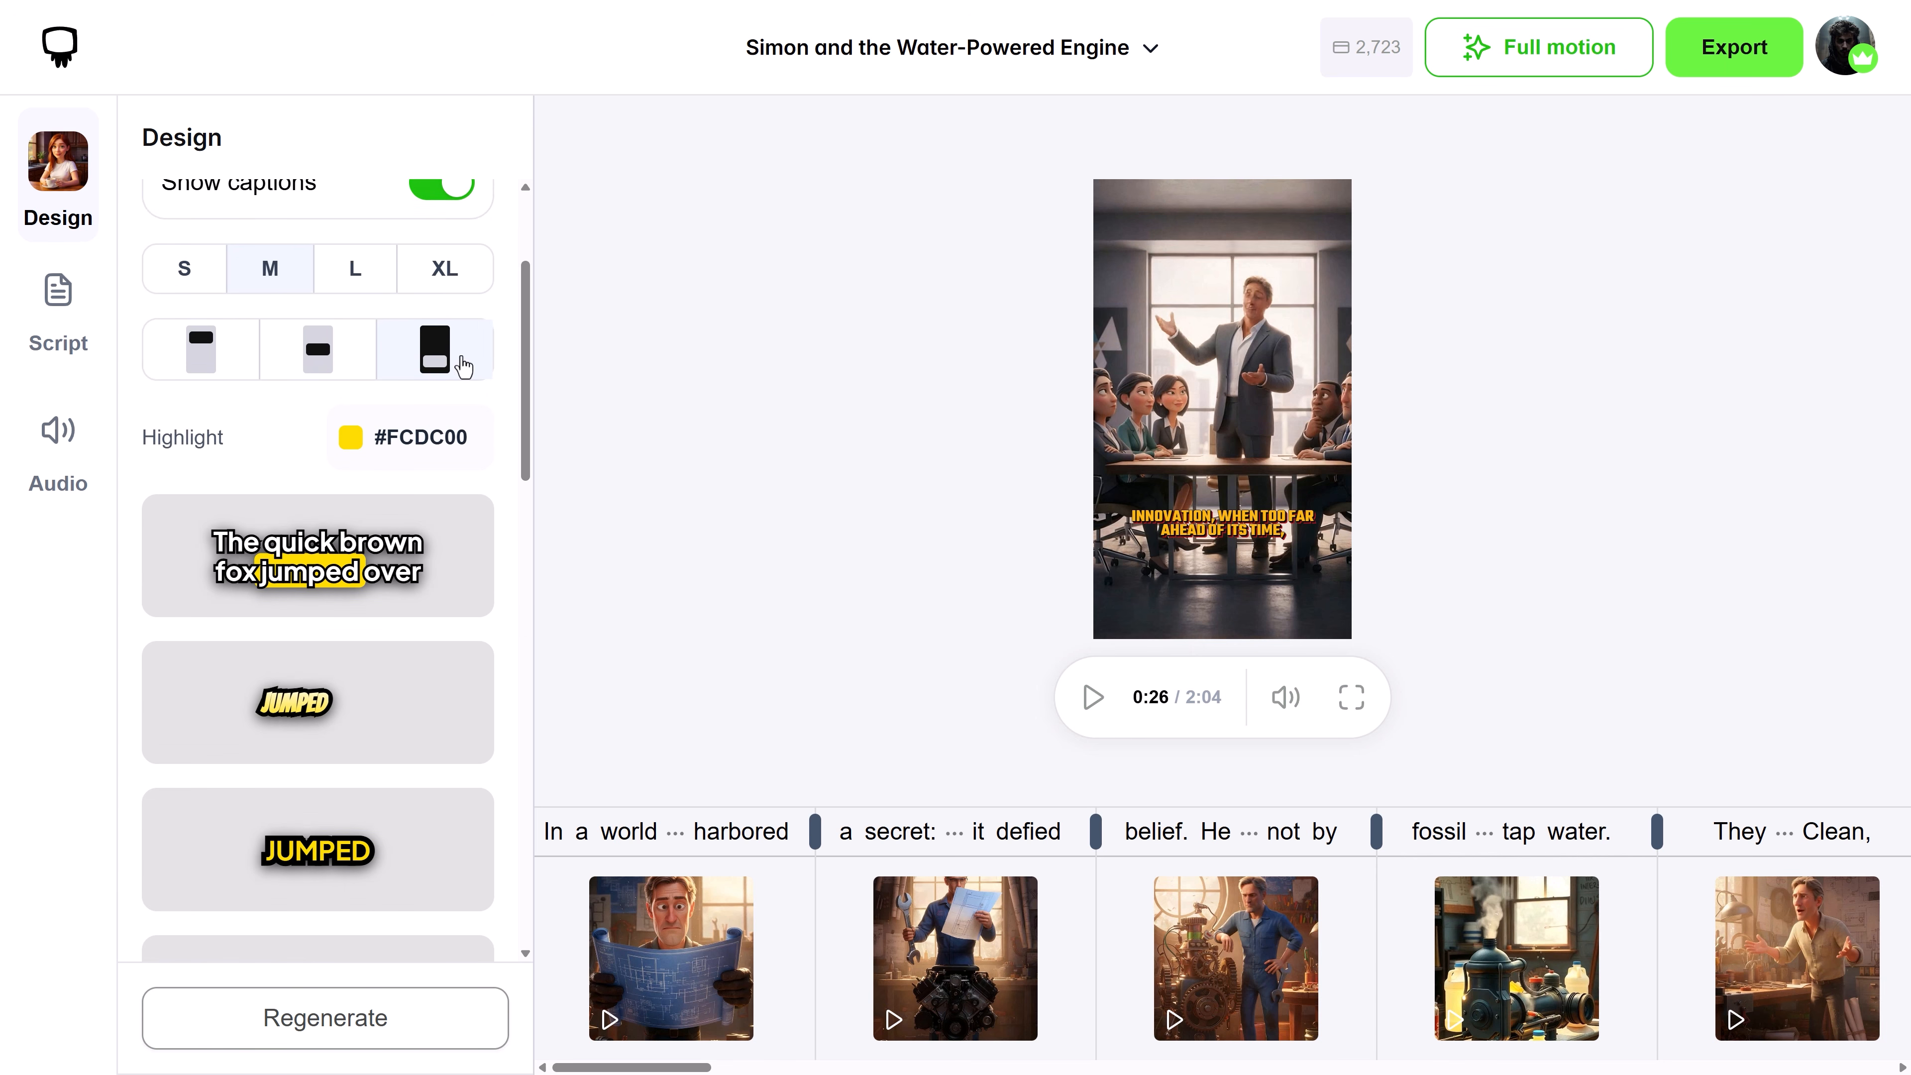
pyautogui.click(376, 289)
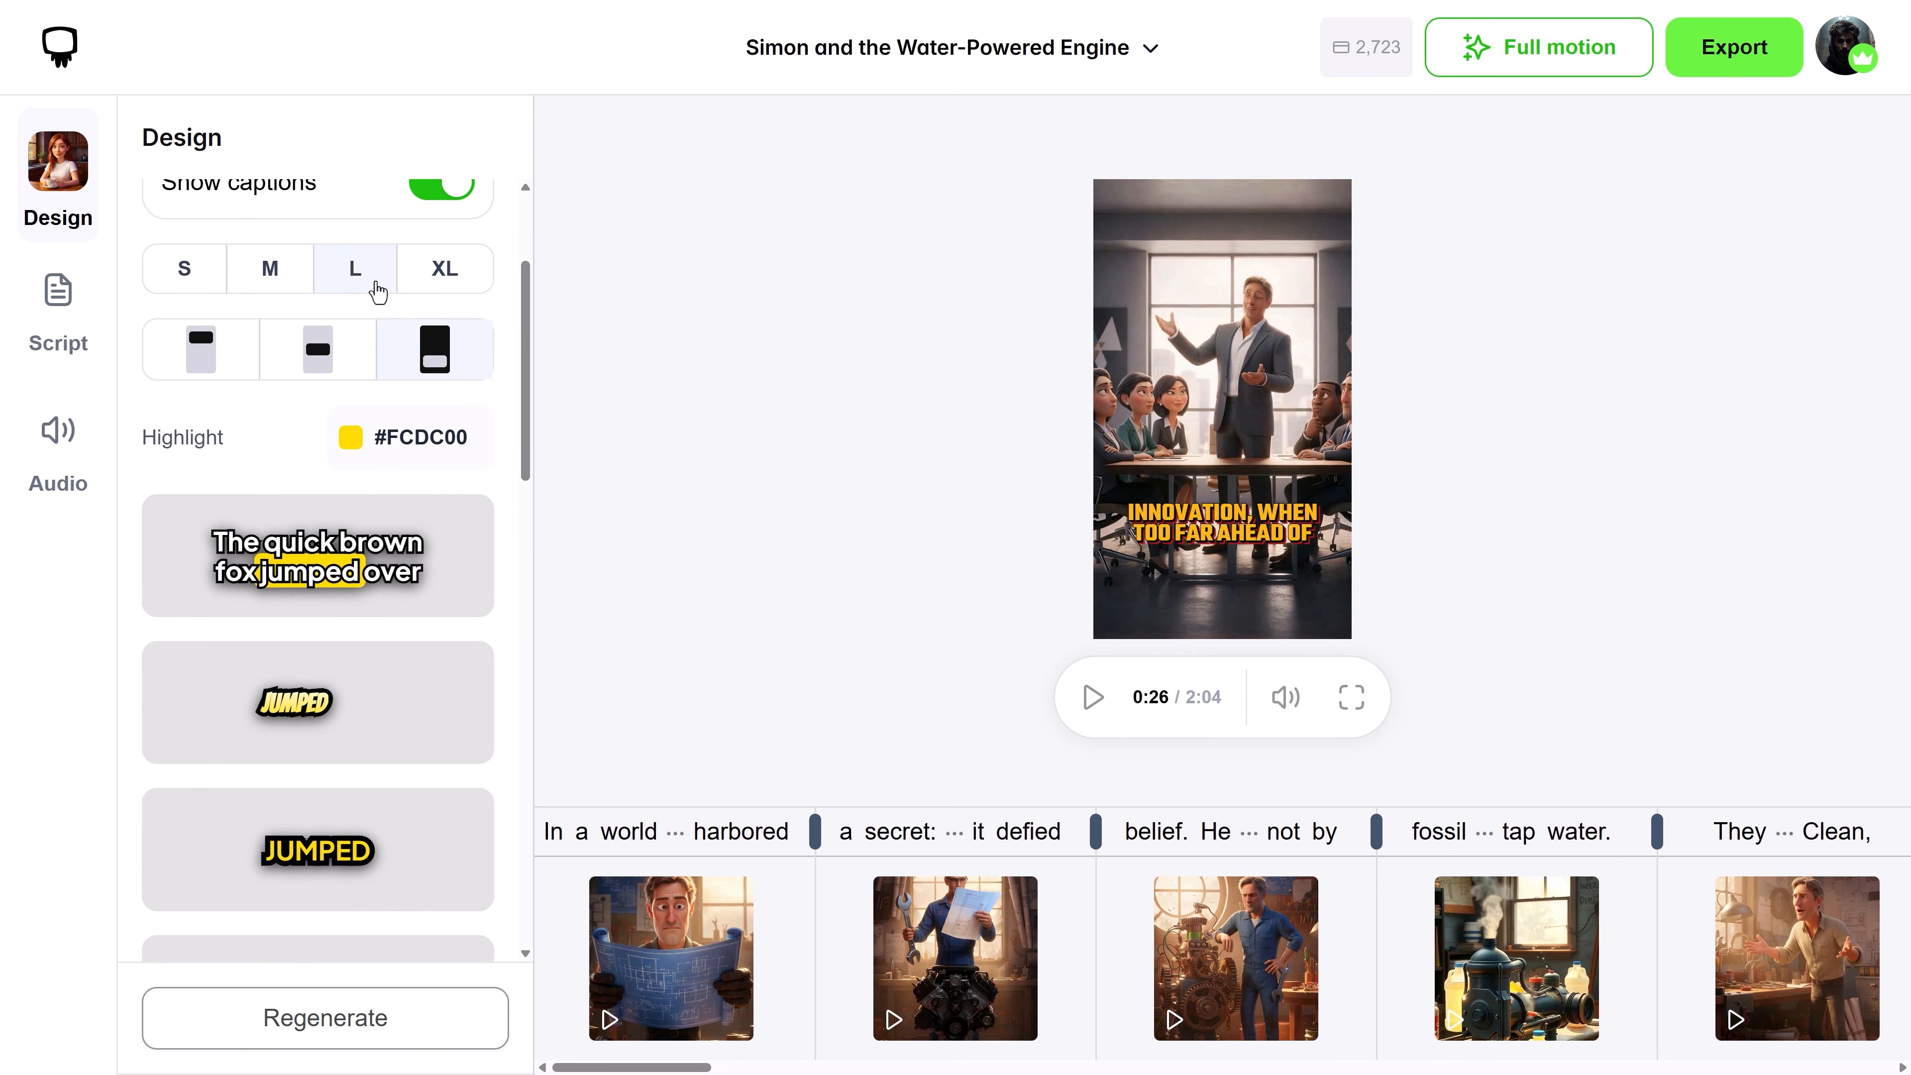
pyautogui.moveTo(524, 369); pyautogui.dragTo(525, 301)
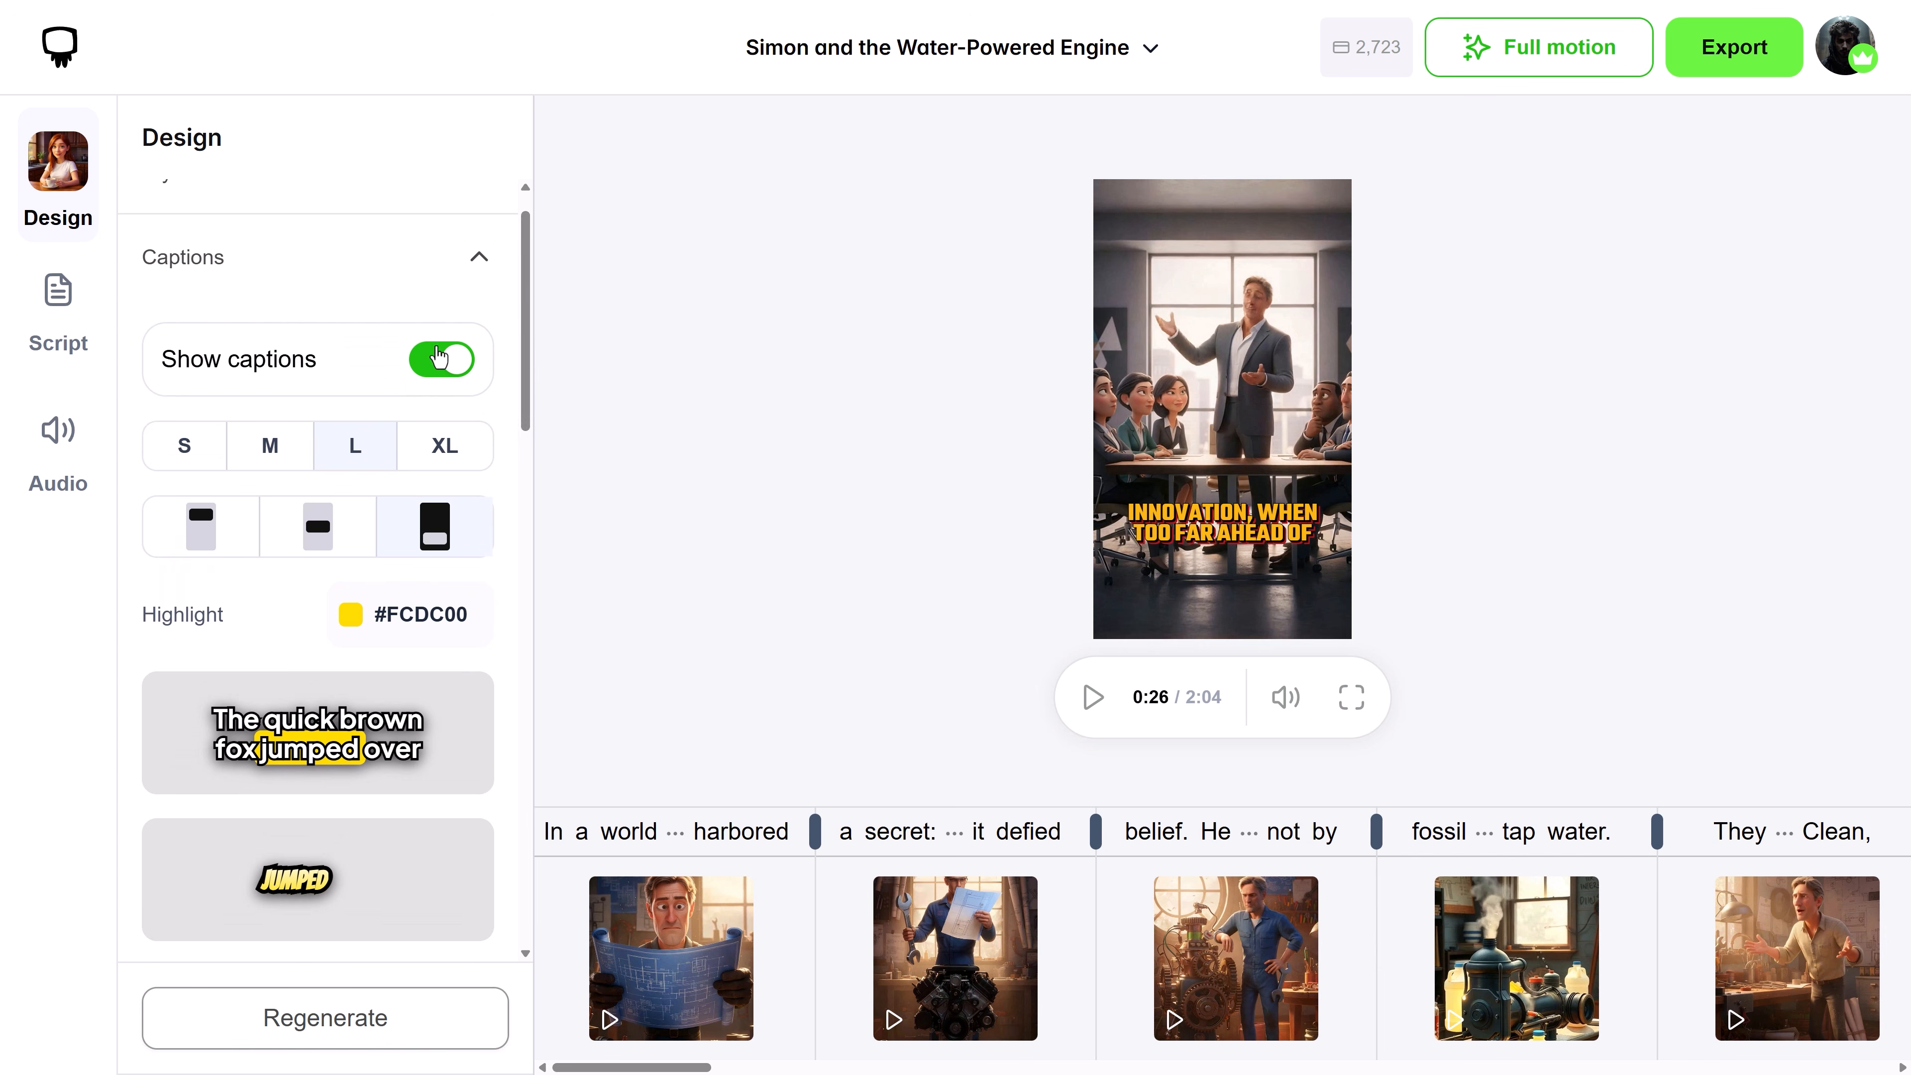
pyautogui.click(438, 357)
pyautogui.click(450, 342)
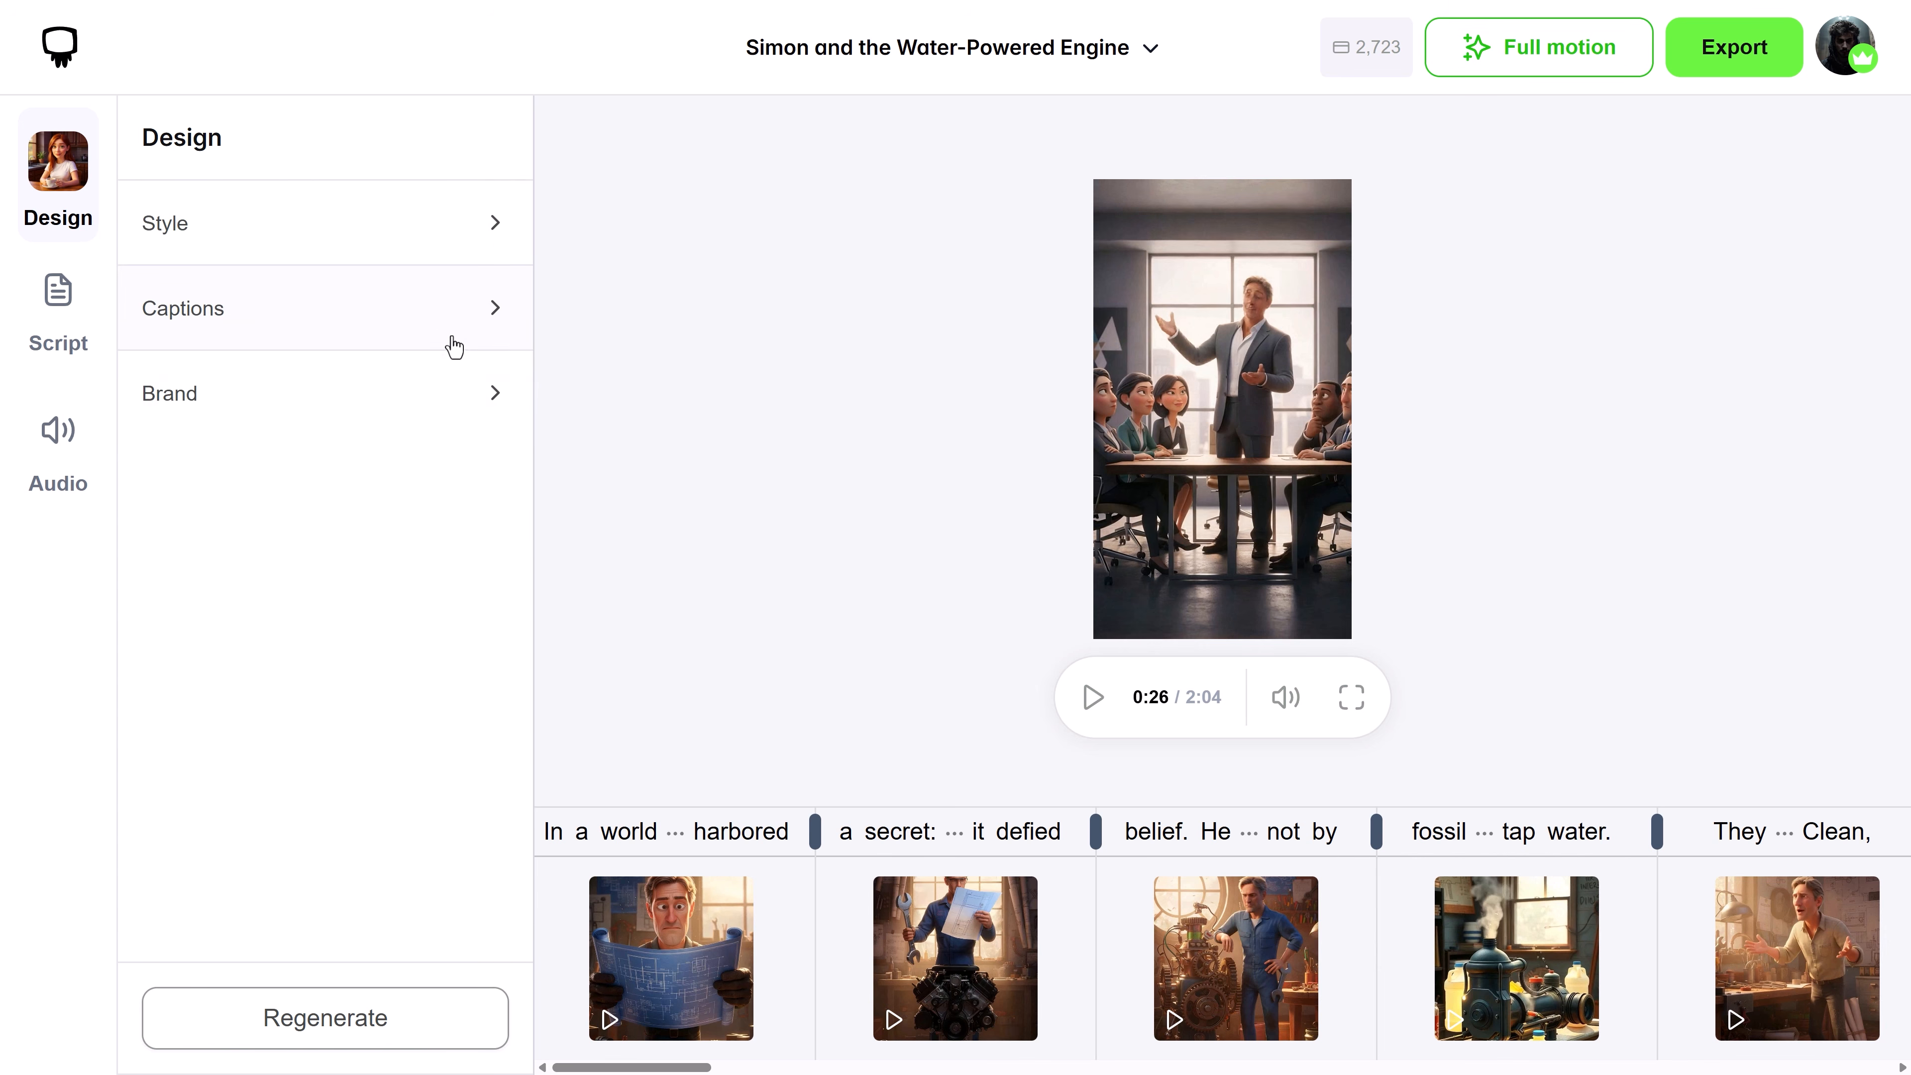
# Look at the brand upload area and the script's list of character voices
pyautogui.click(449, 389)
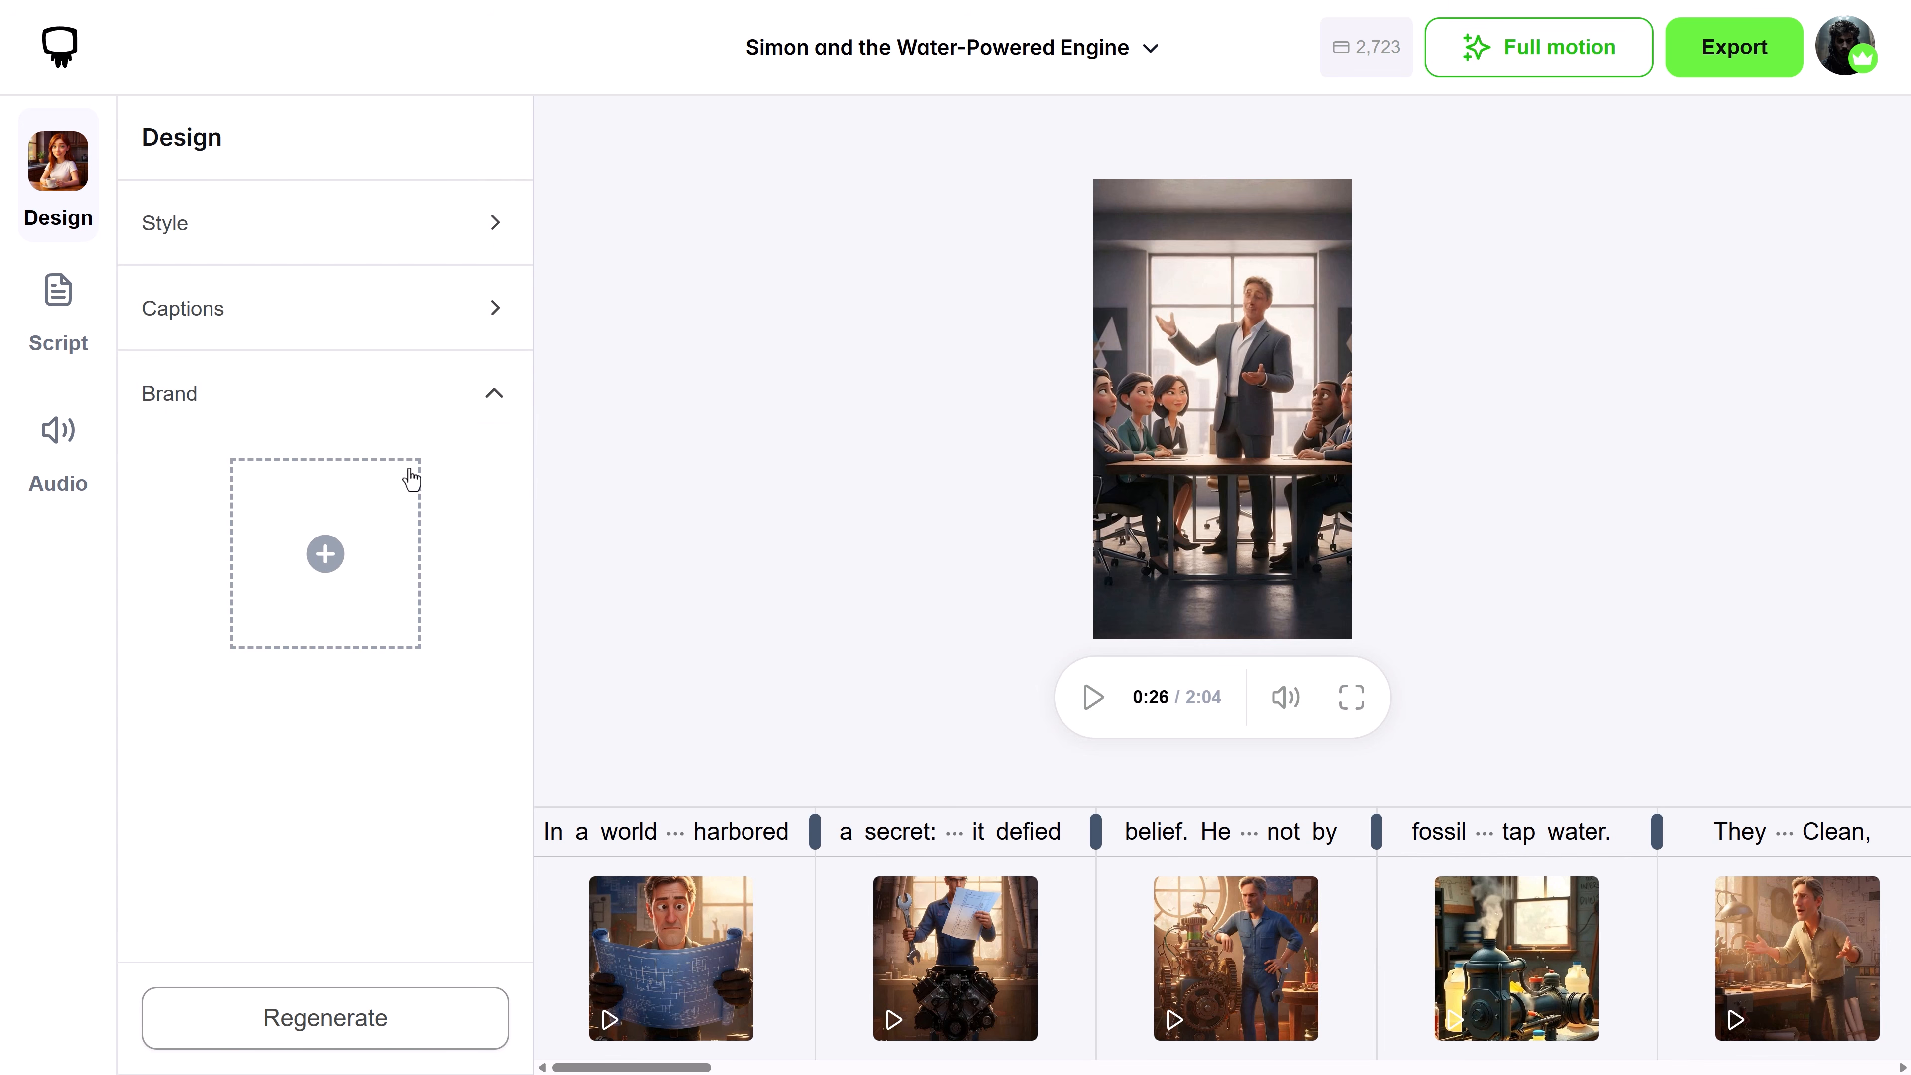
pyautogui.click(435, 412)
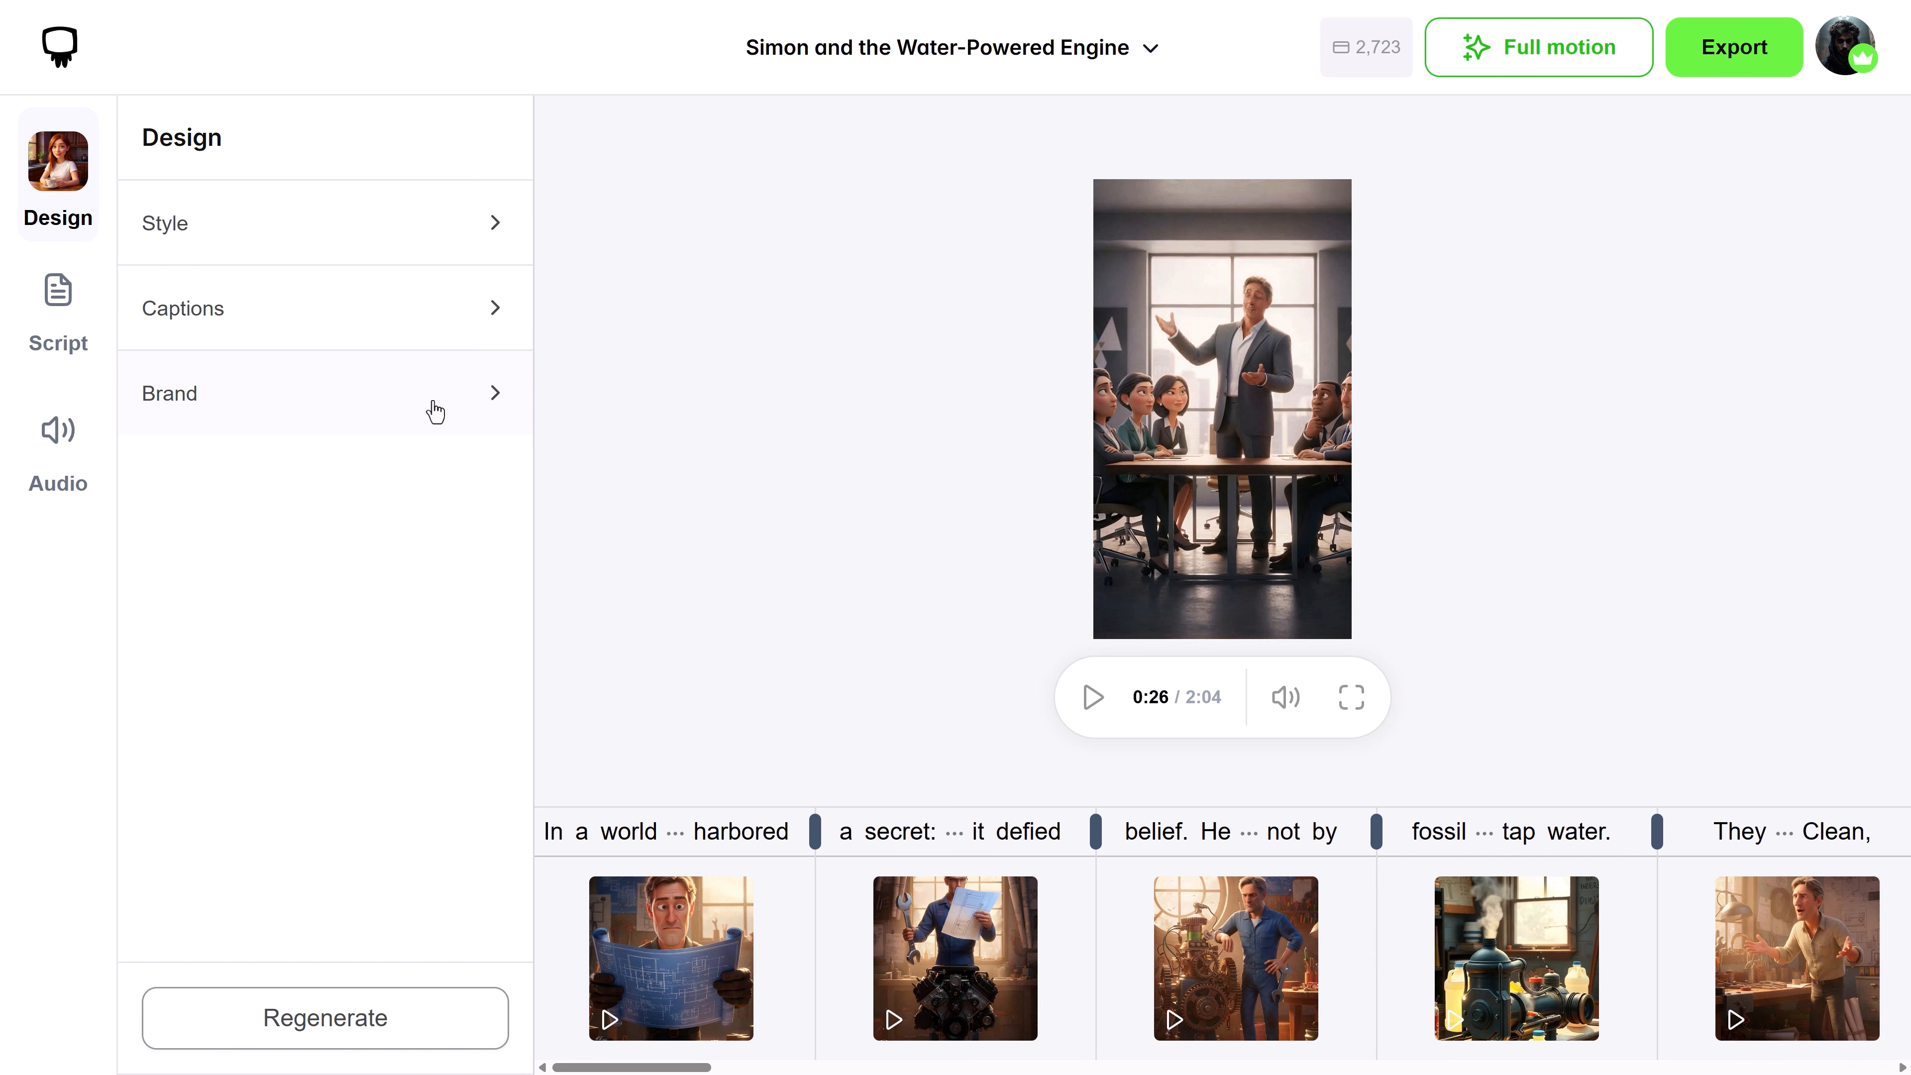
pyautogui.click(76, 321)
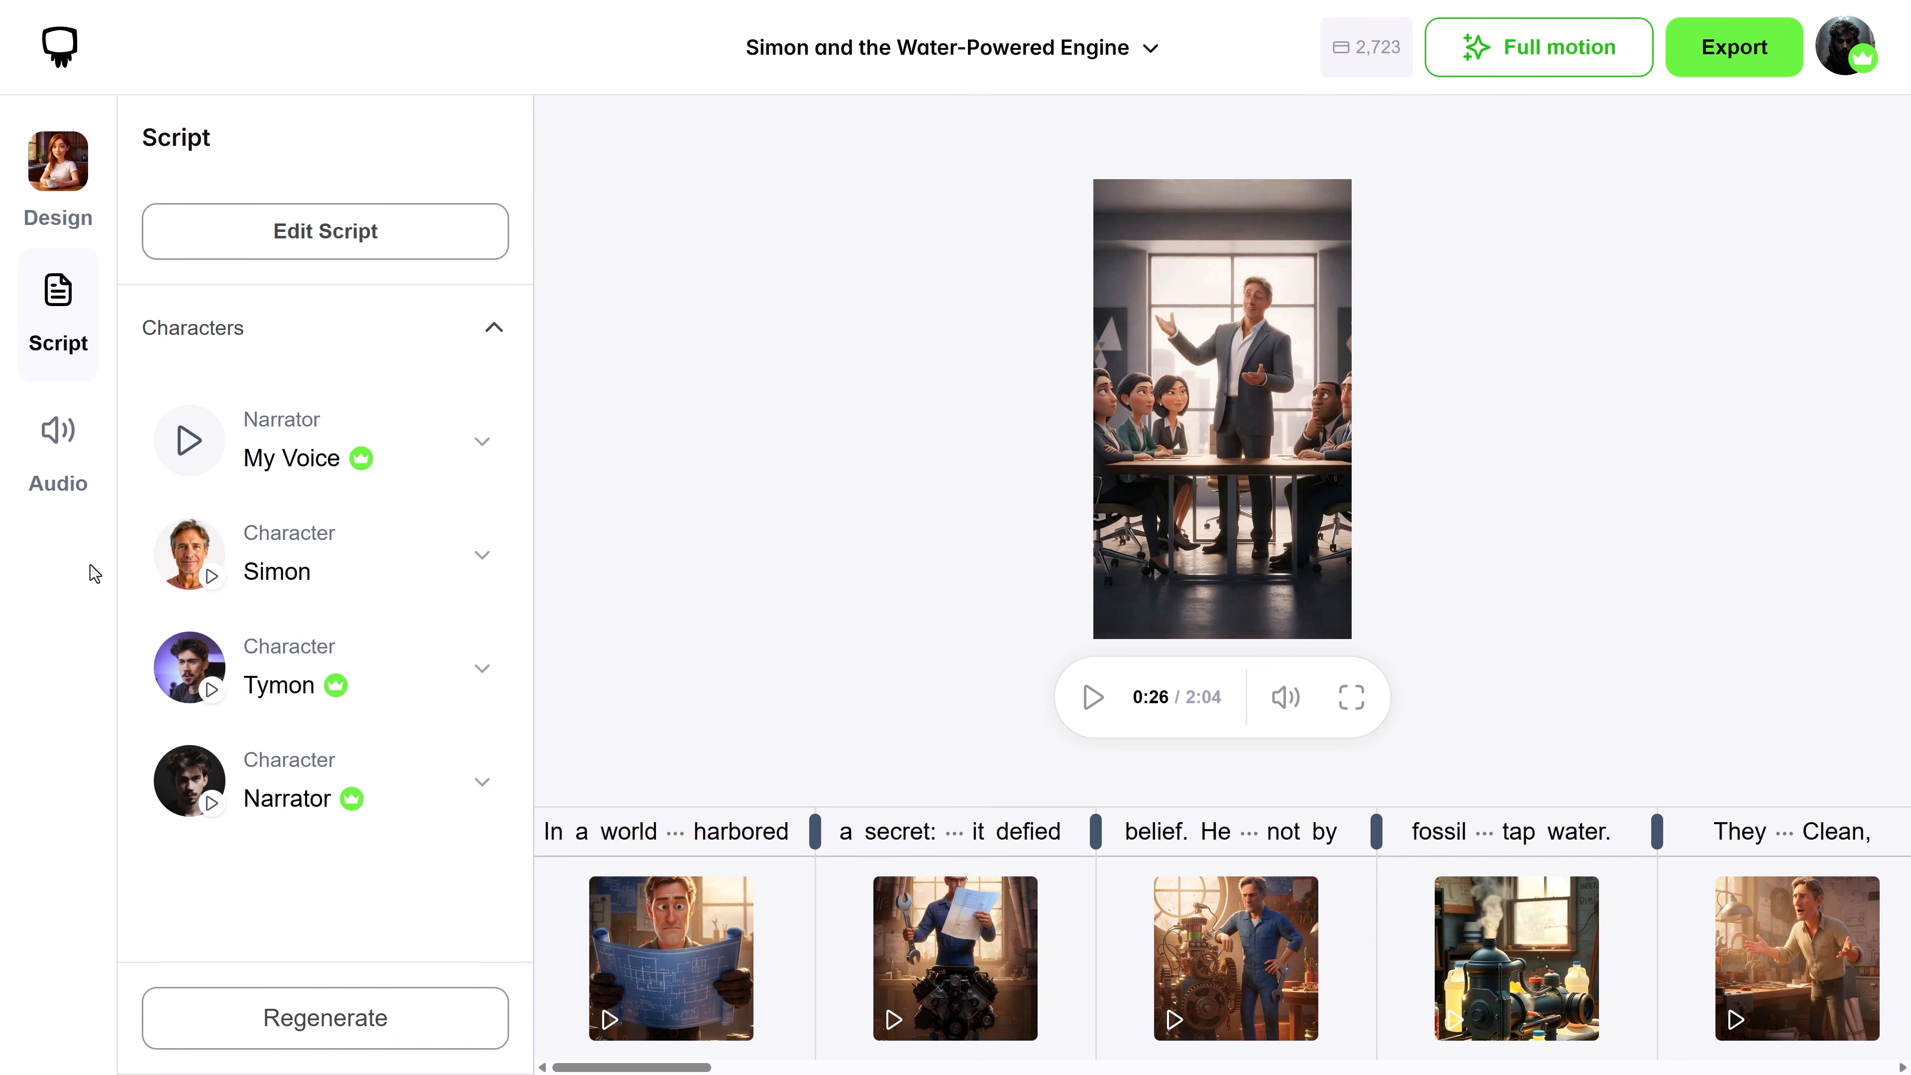
# Examine the audio volume settings, the stock music genre and mood filters, and the audio upload option
pyautogui.click(60, 463)
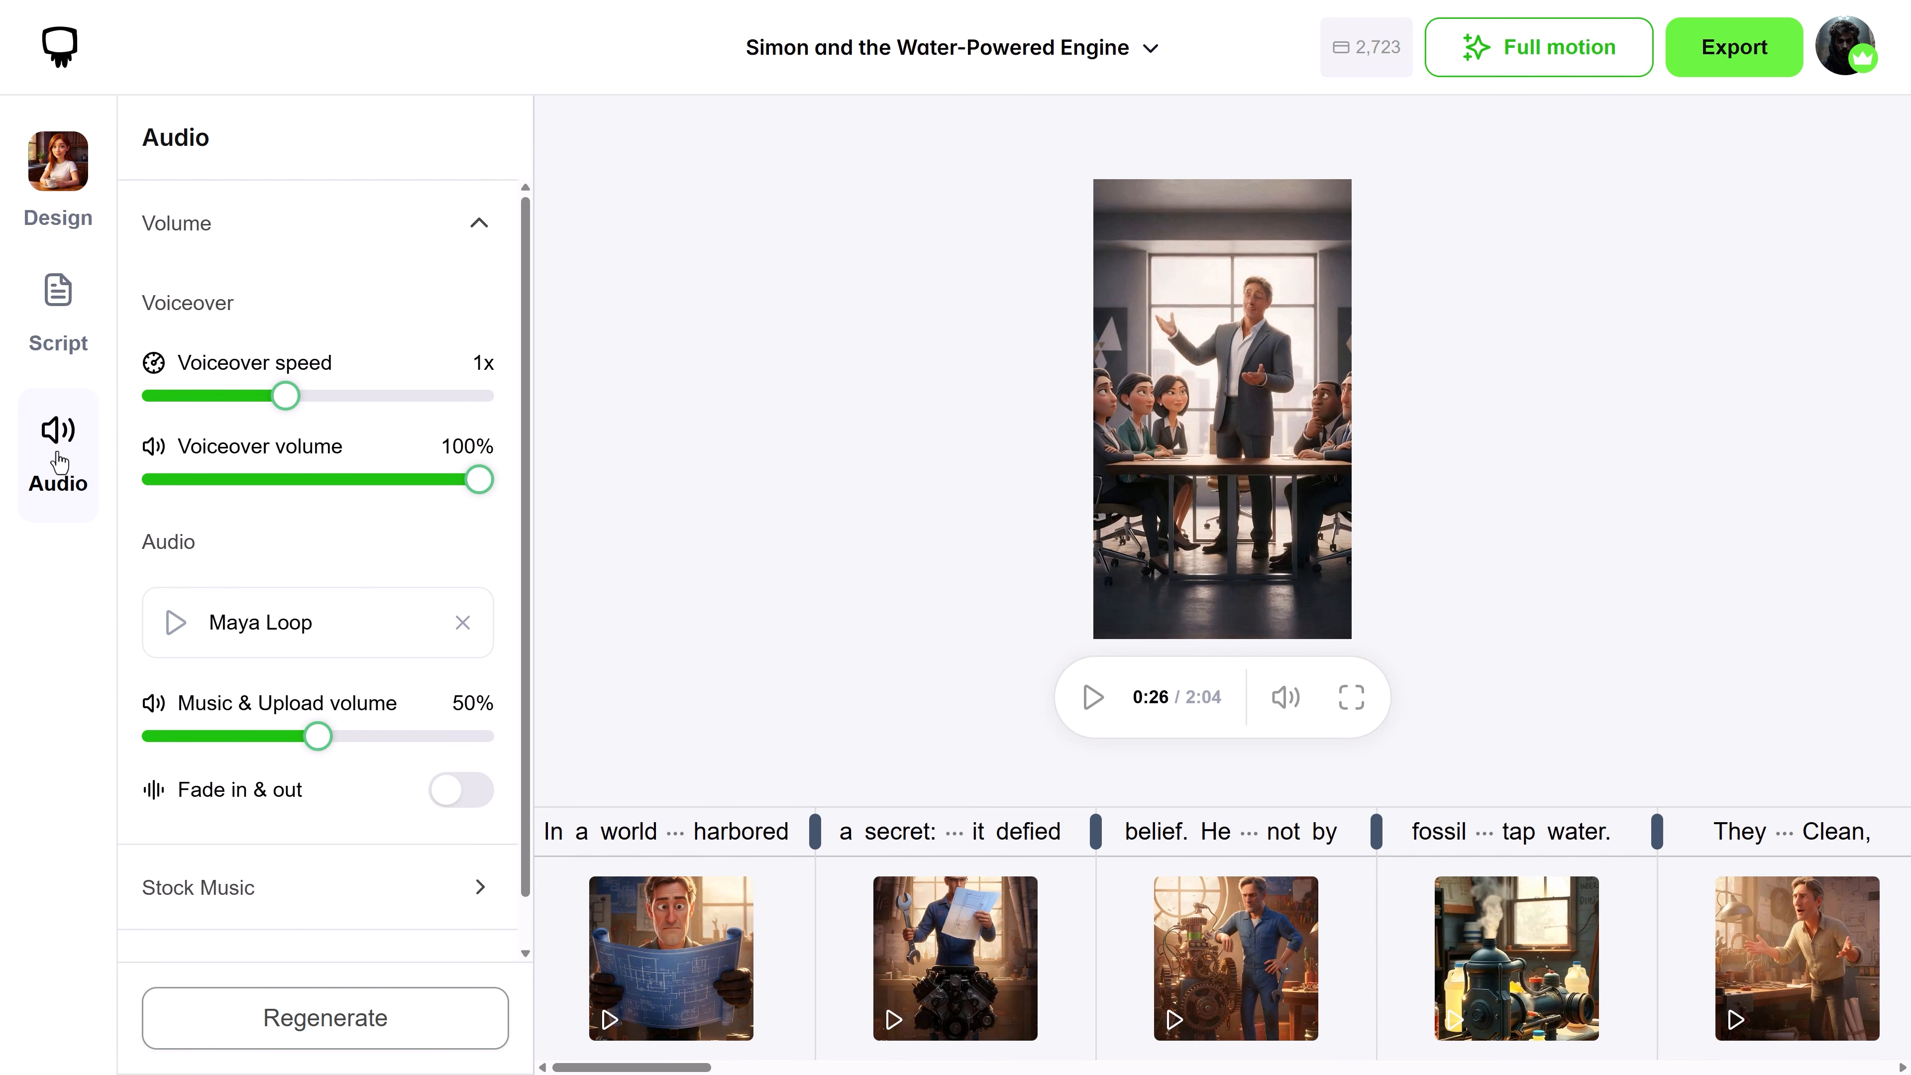
pyautogui.scroll(-2, 516, 426)
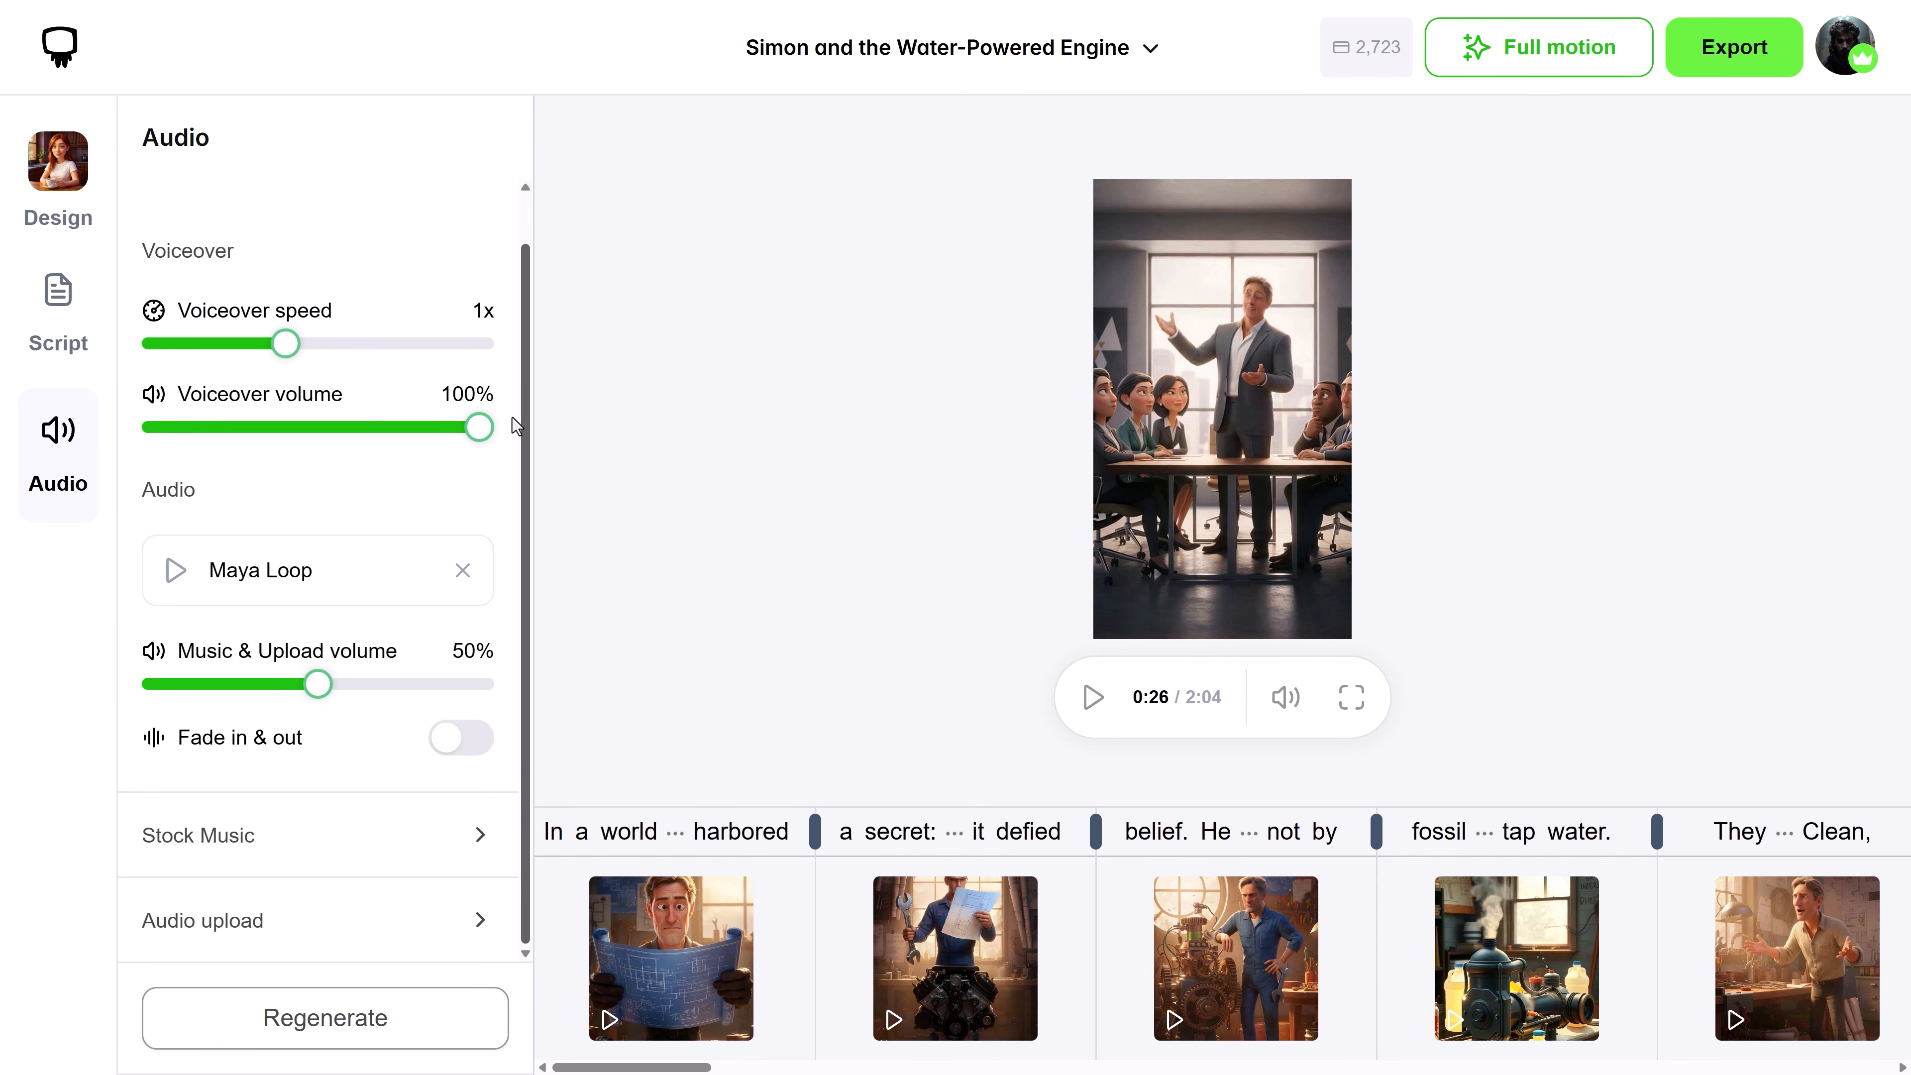
pyautogui.click(292, 851)
pyautogui.click(224, 424)
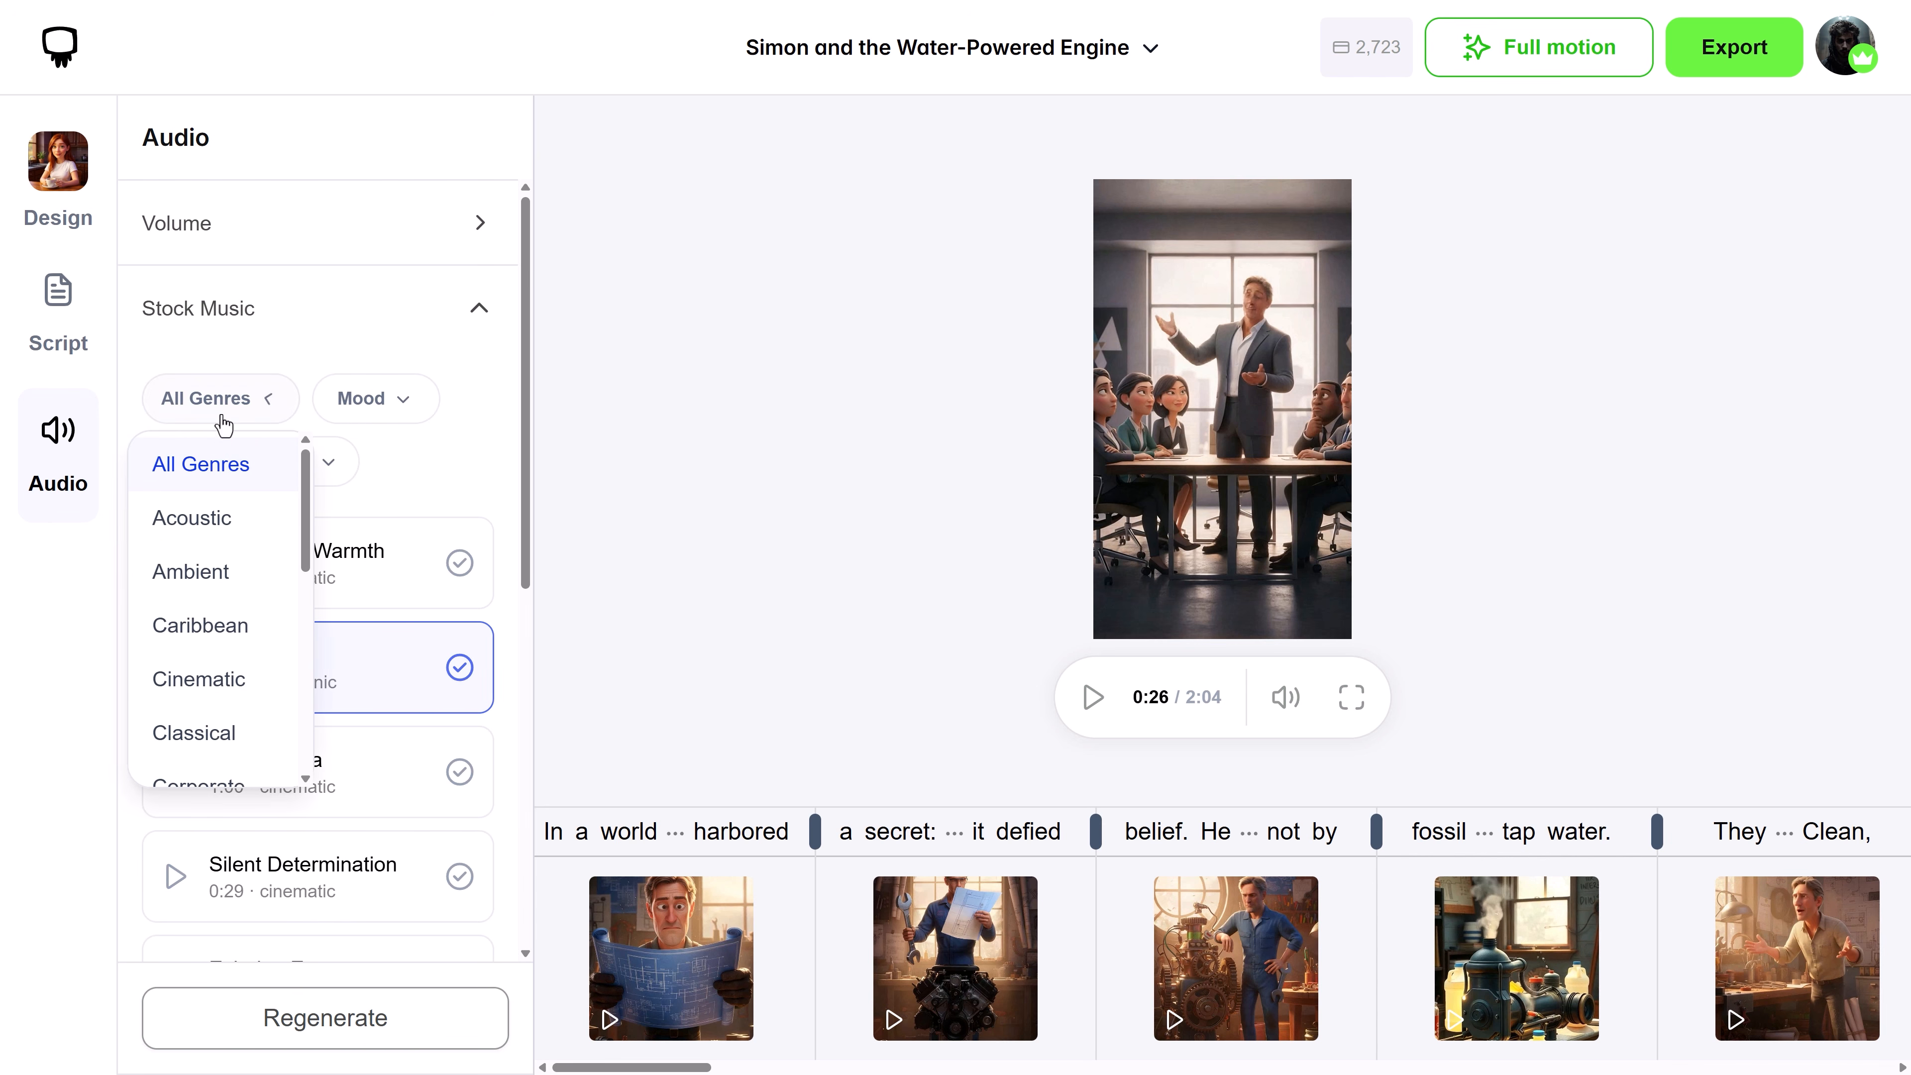
pyautogui.scroll(-5, 218, 602)
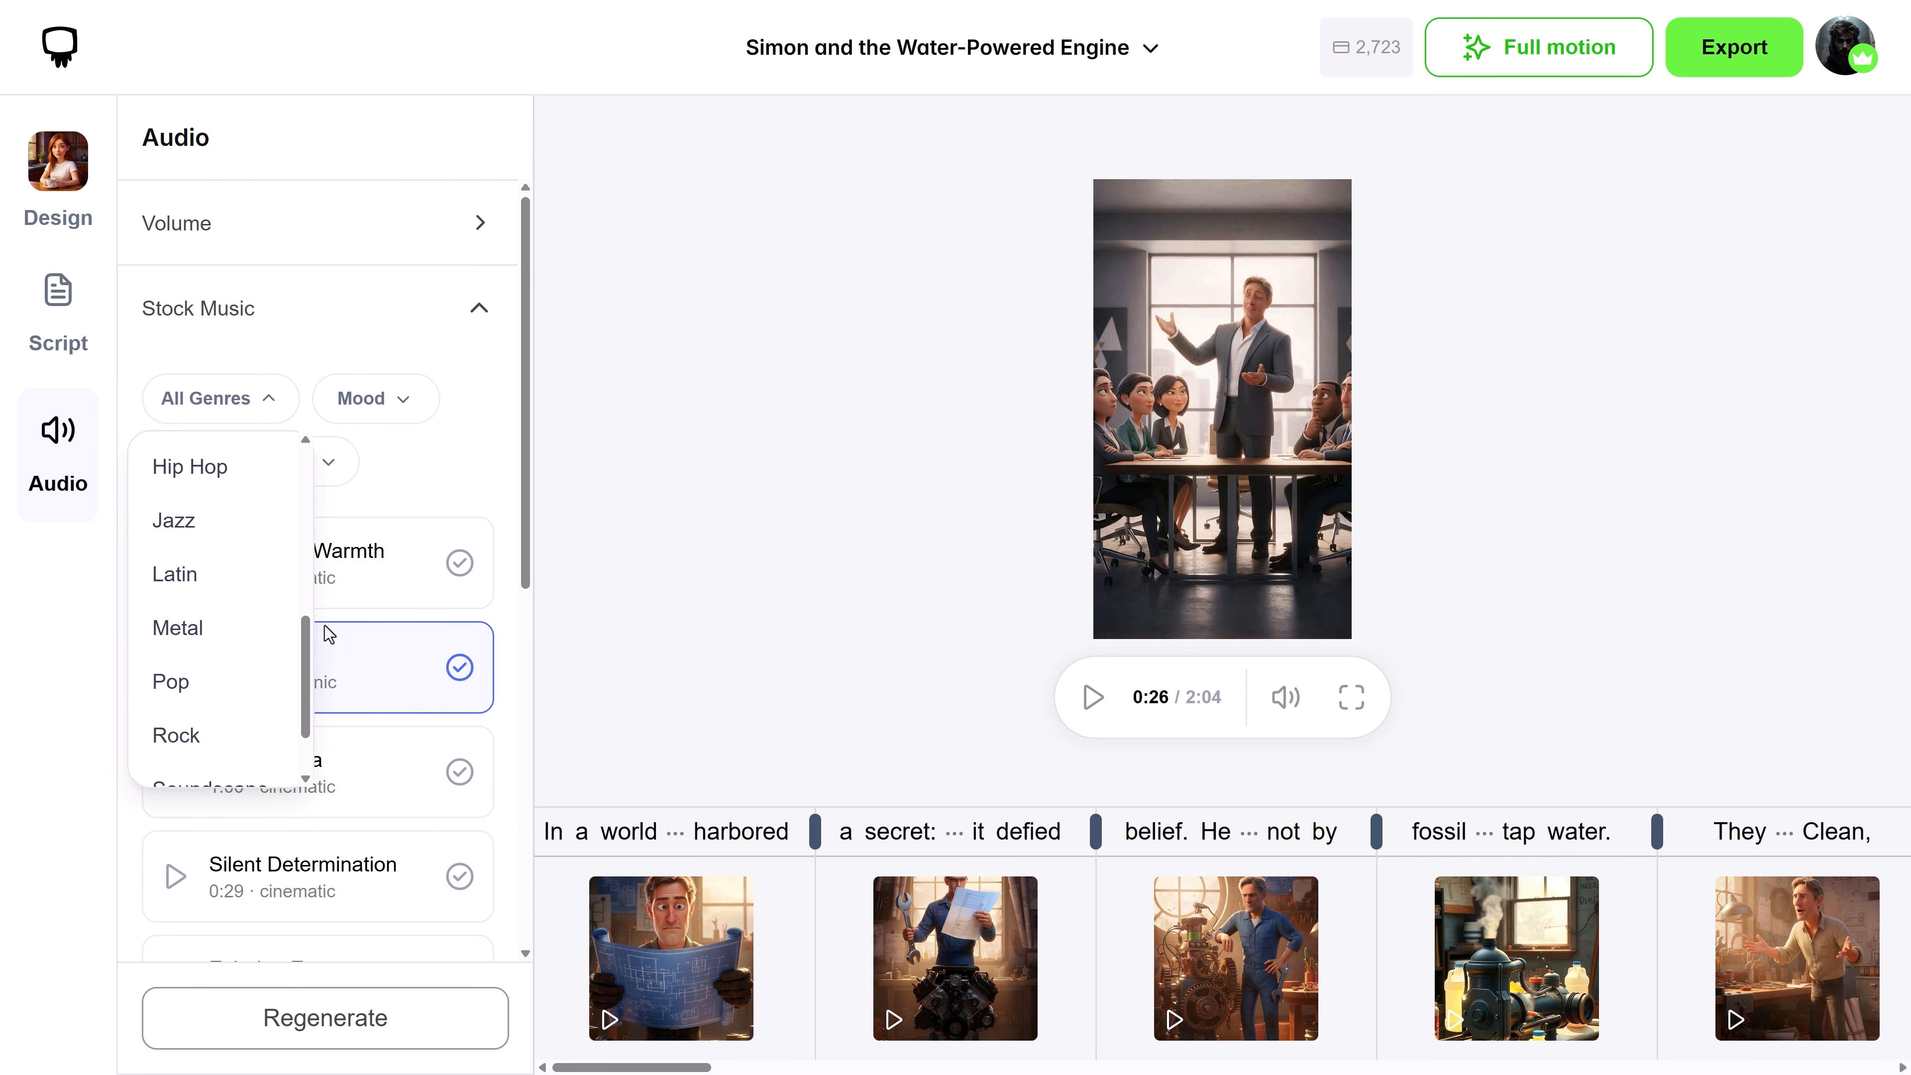
pyautogui.click(407, 415)
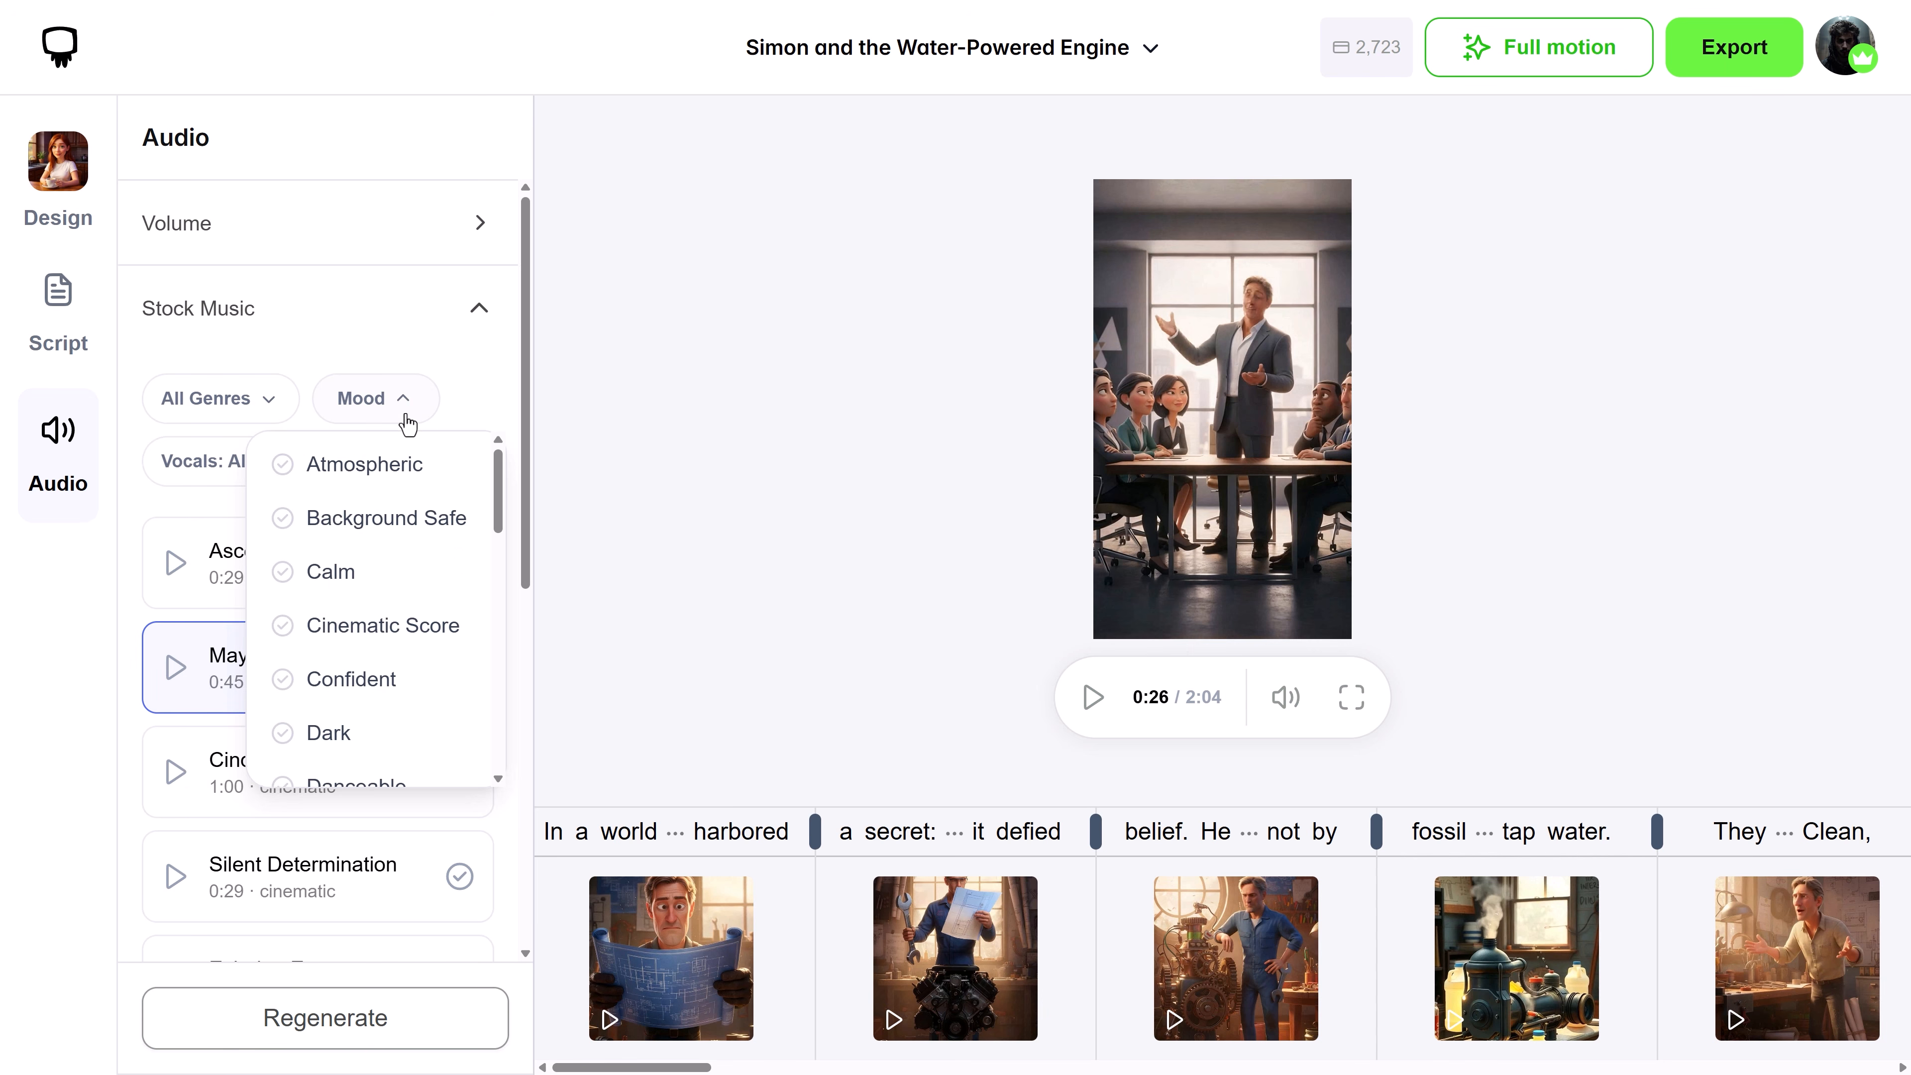
pyautogui.click(406, 420)
pyautogui.click(468, 329)
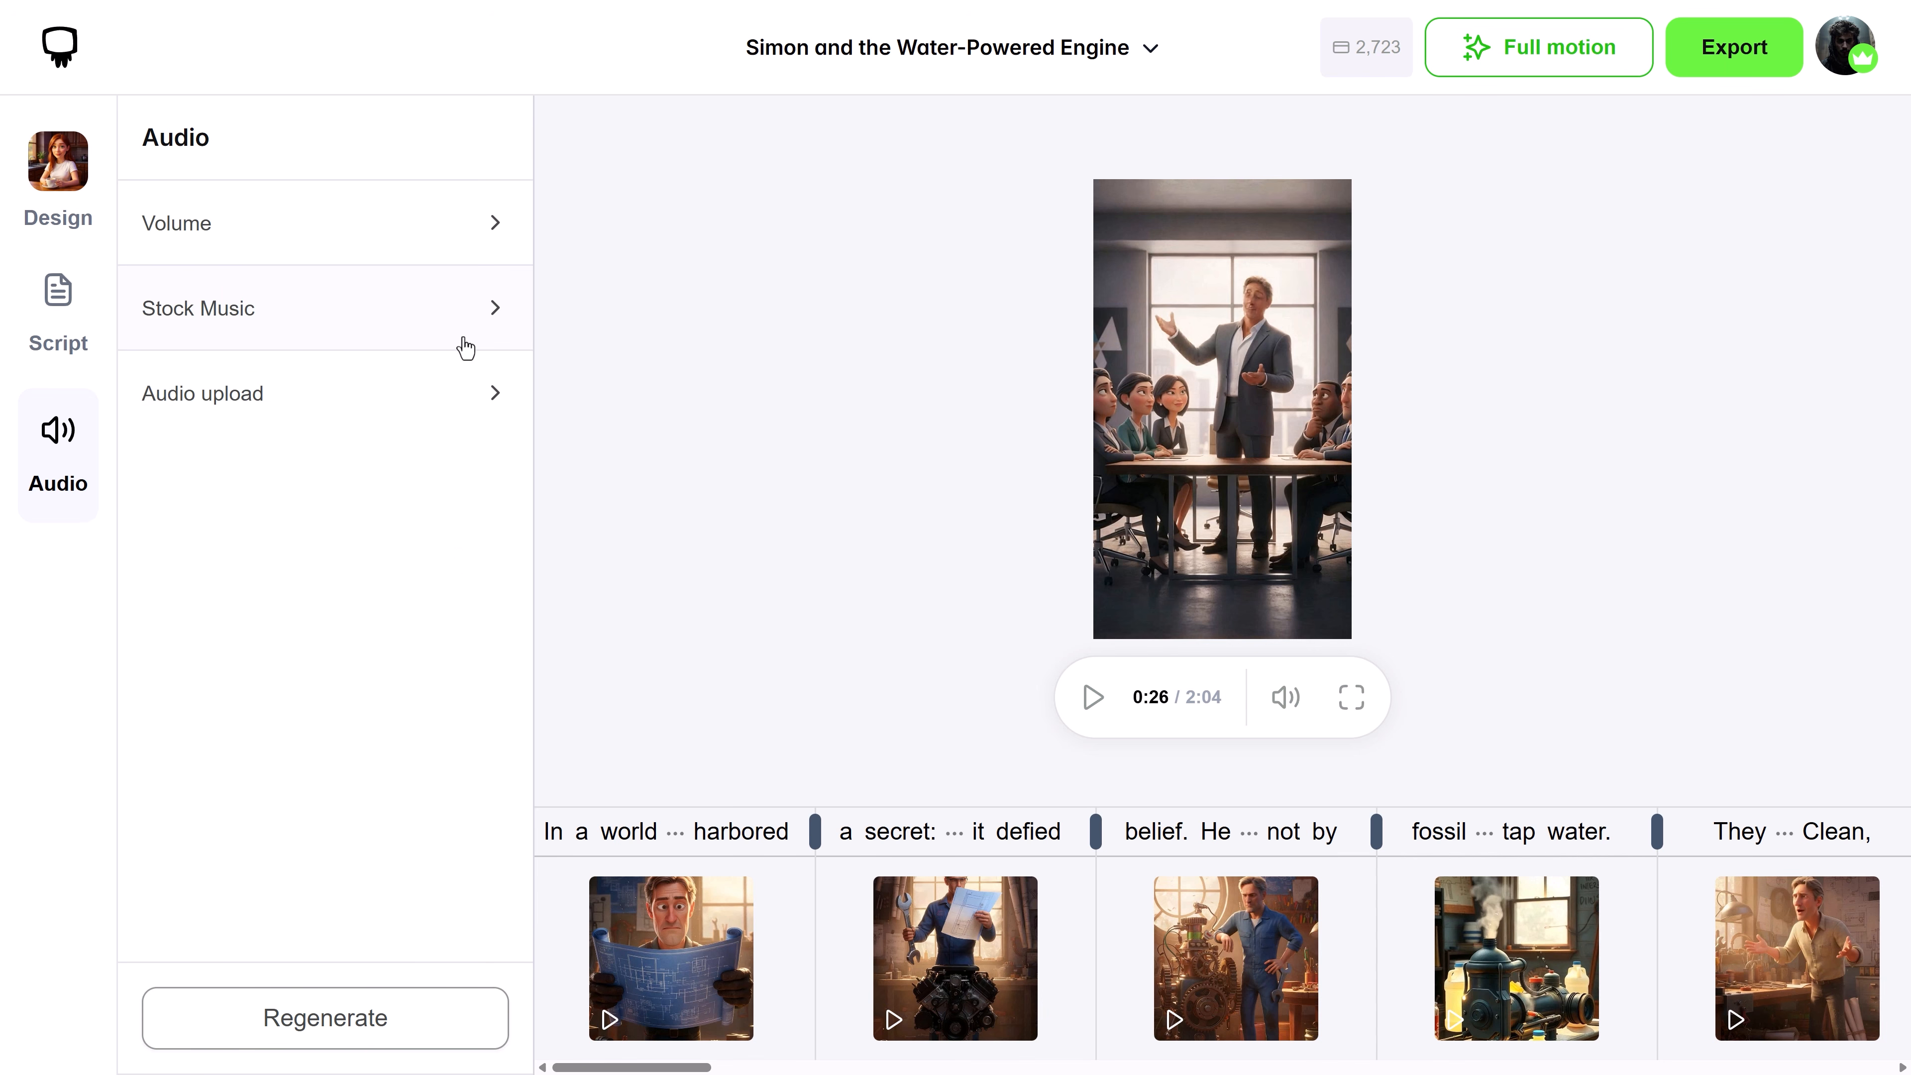
pyautogui.click(312, 399)
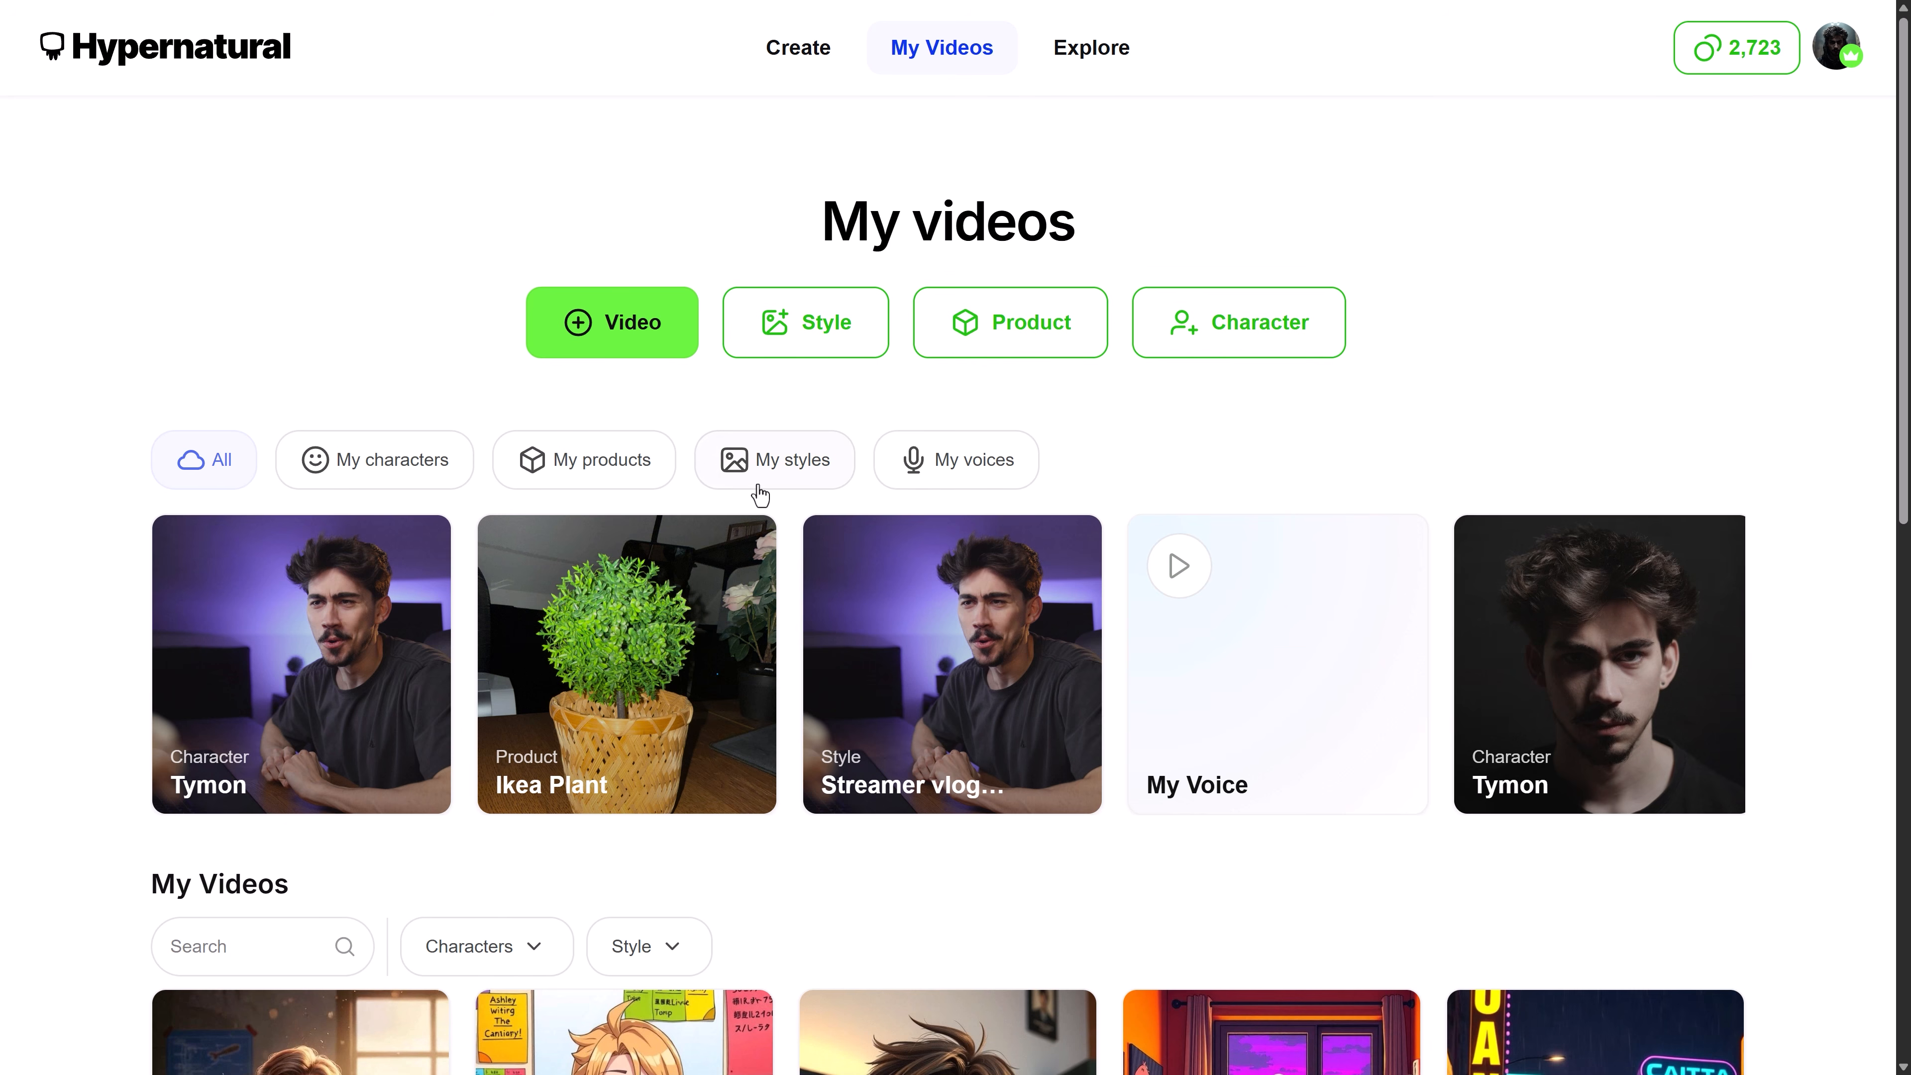
# Generate a new character from an uploaded portrait image of the man with glasses, entering the character's name
pyautogui.click(427, 494)
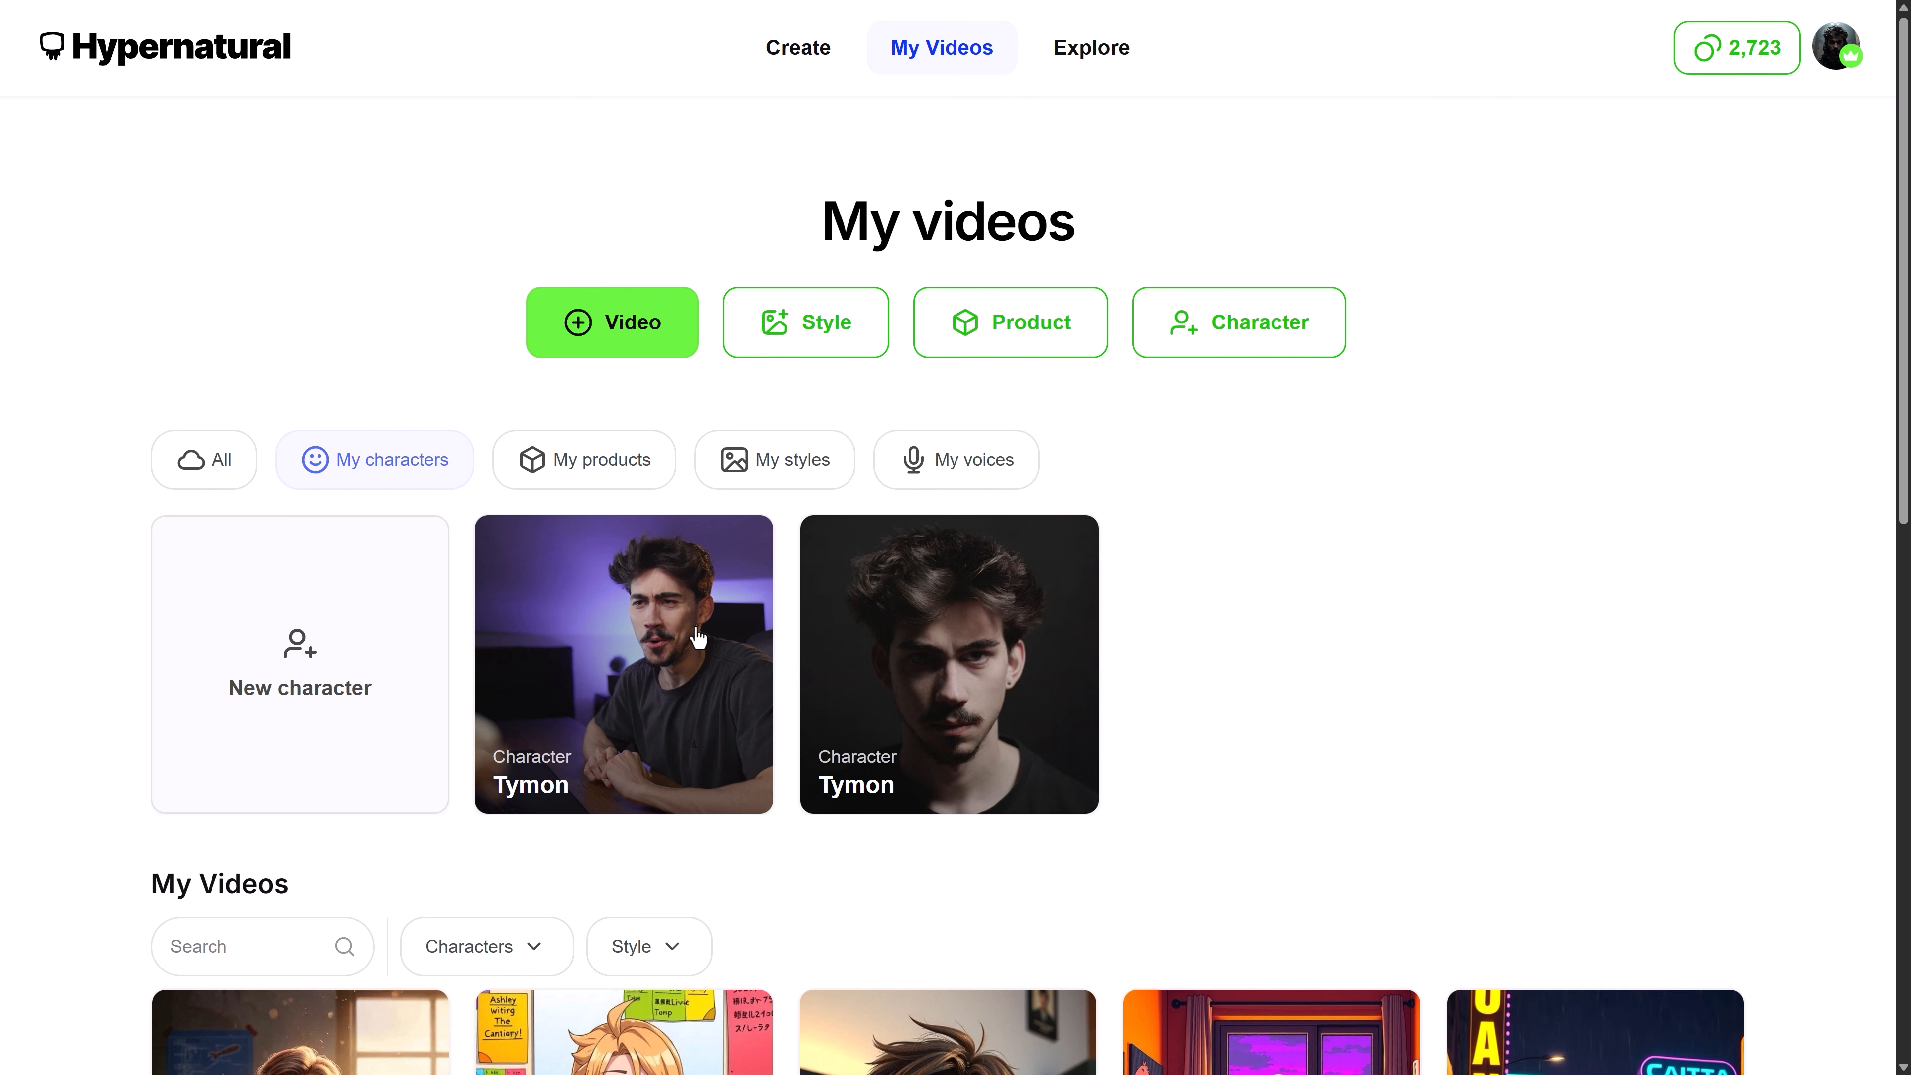
pyautogui.click(323, 664)
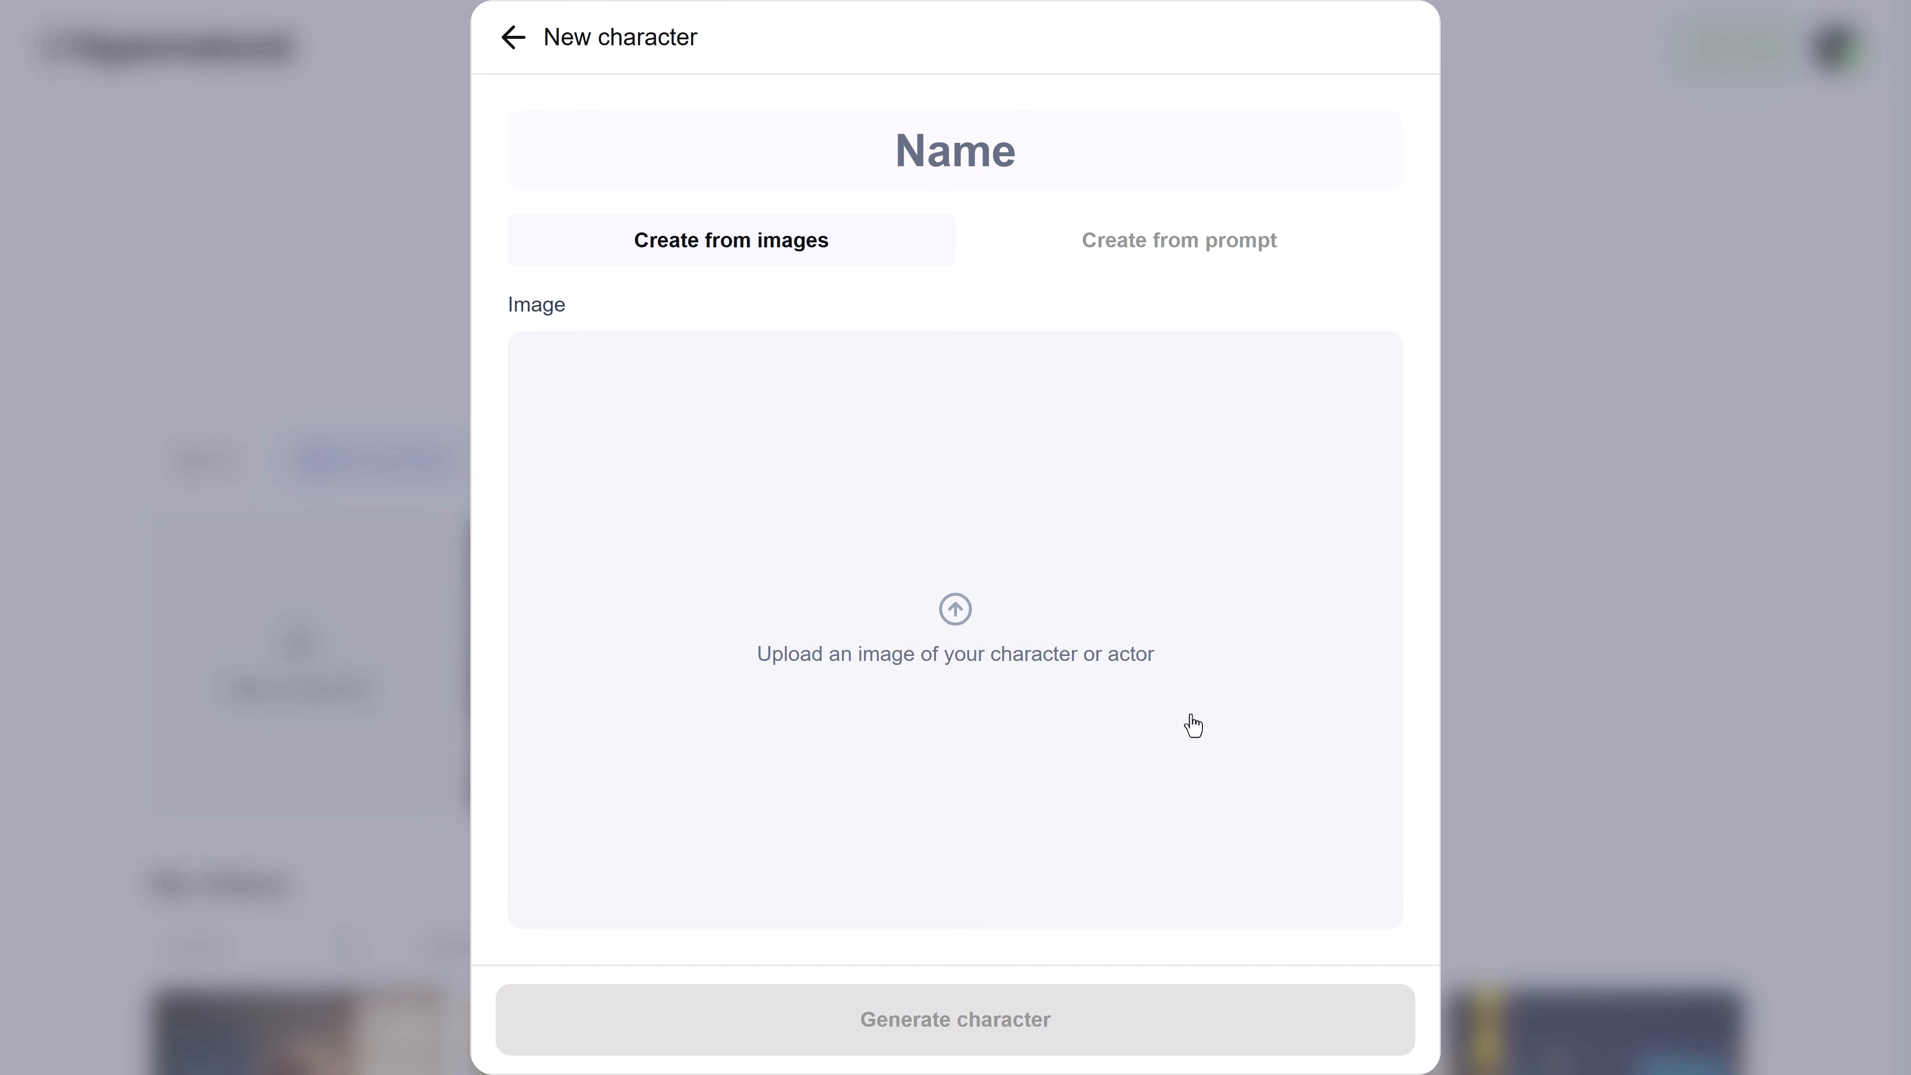
pyautogui.click(822, 707)
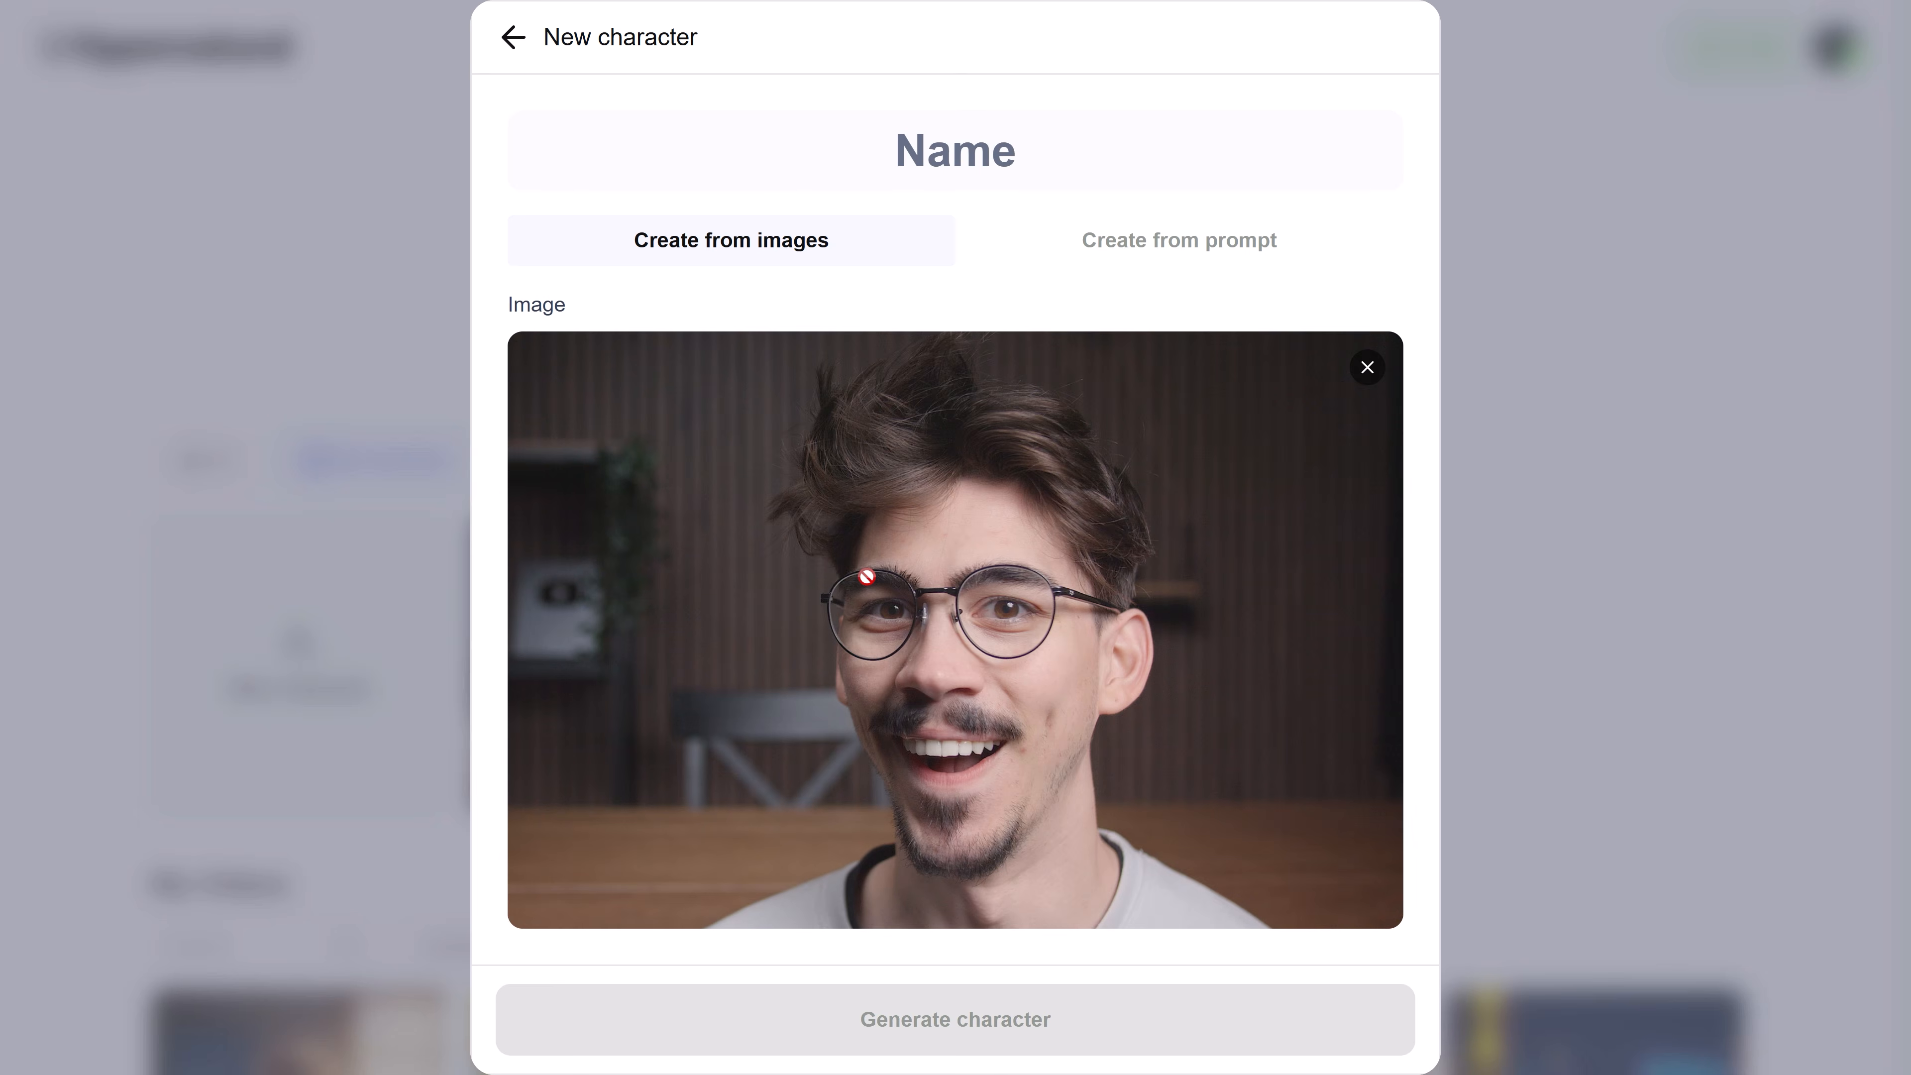
pyautogui.click(995, 161)
pyautogui.write('Tymon')
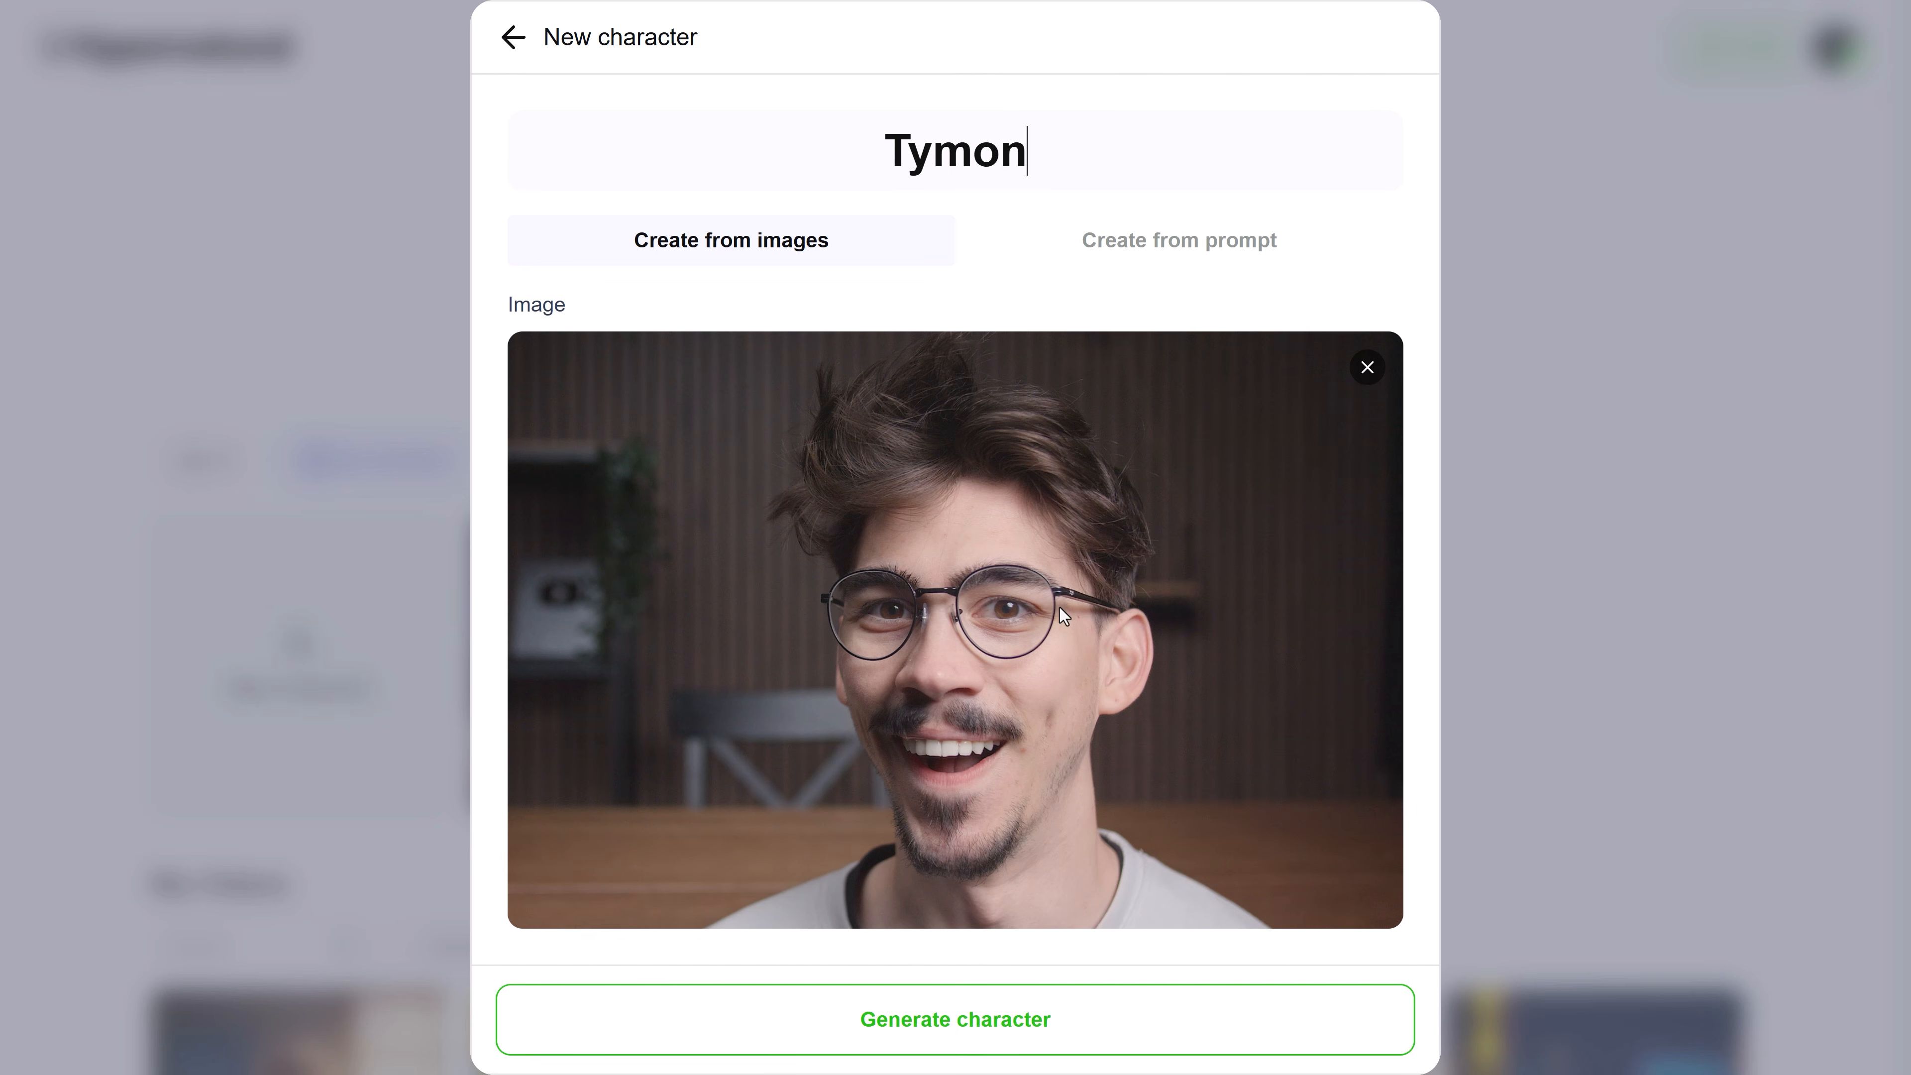
pyautogui.click(985, 1028)
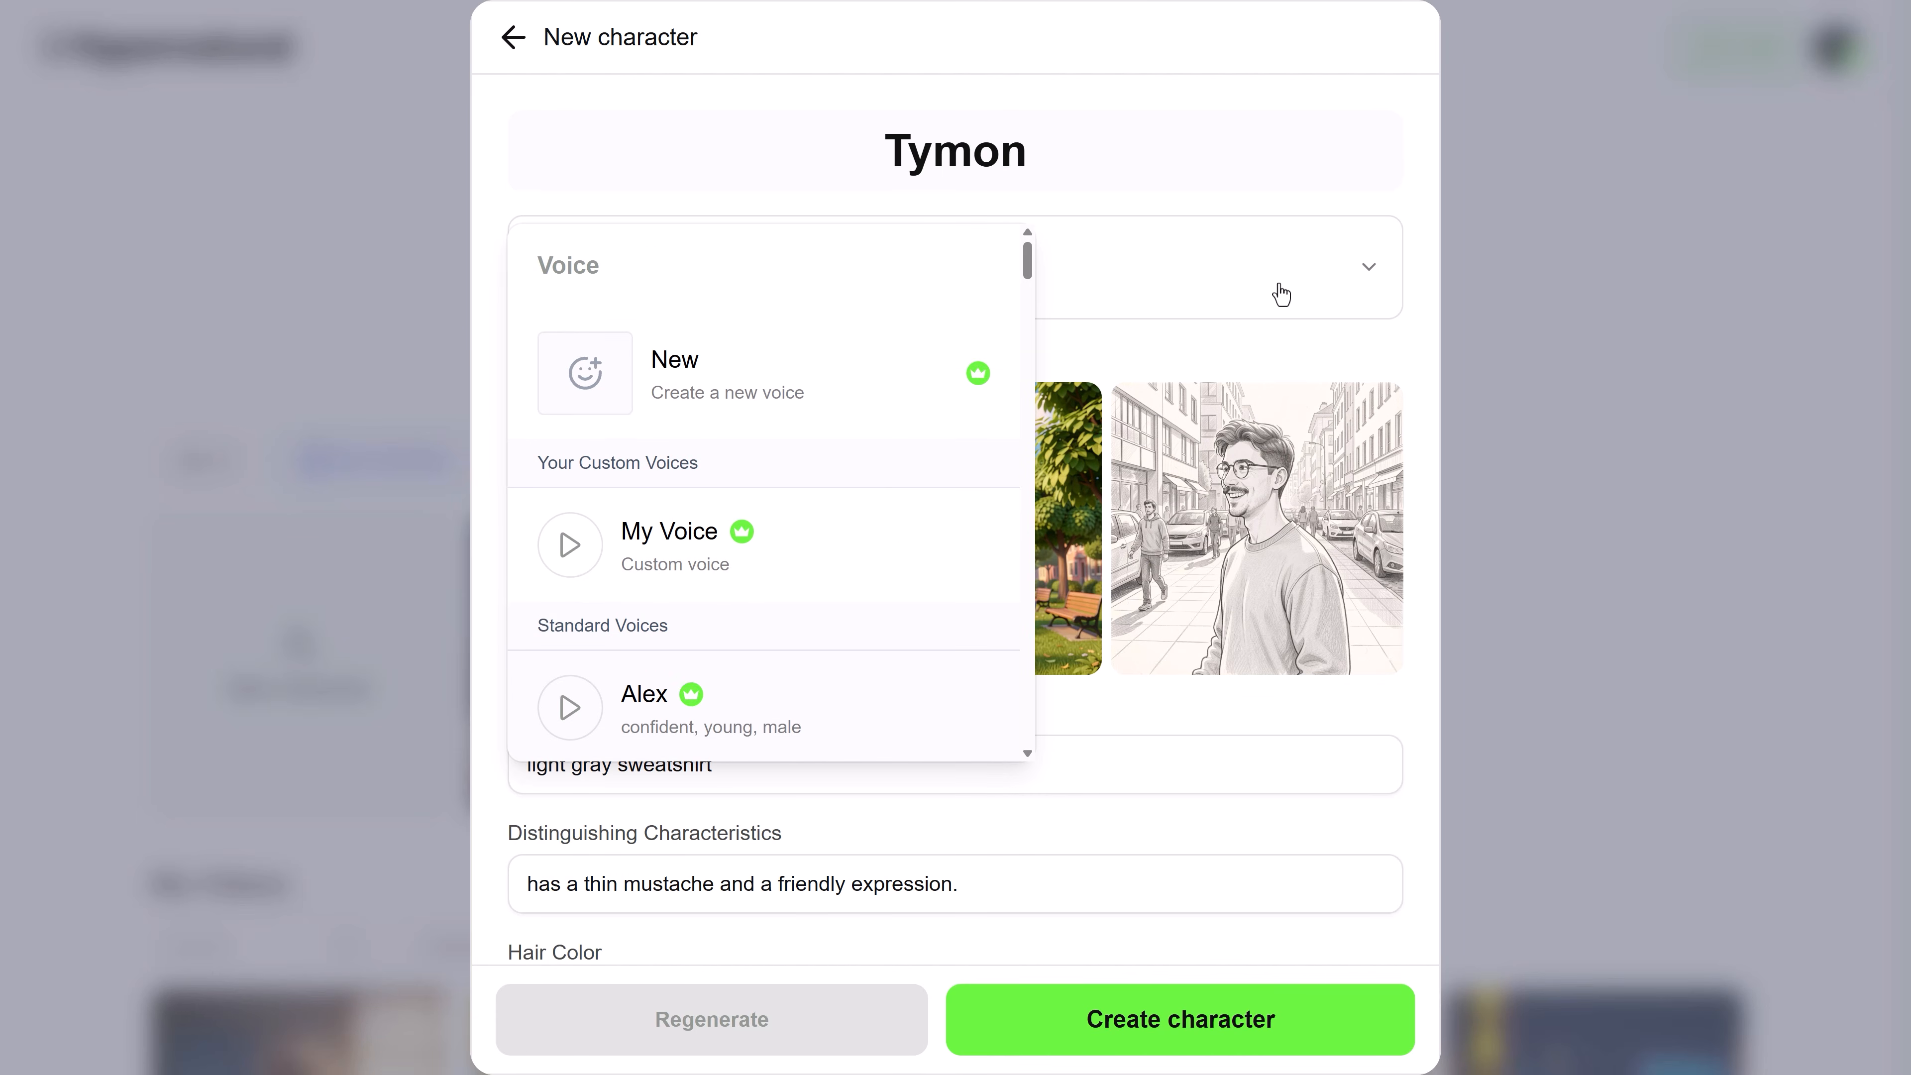
# Assign the custom voice My Voice to the new character
pyautogui.scroll(-5, 789, 643)
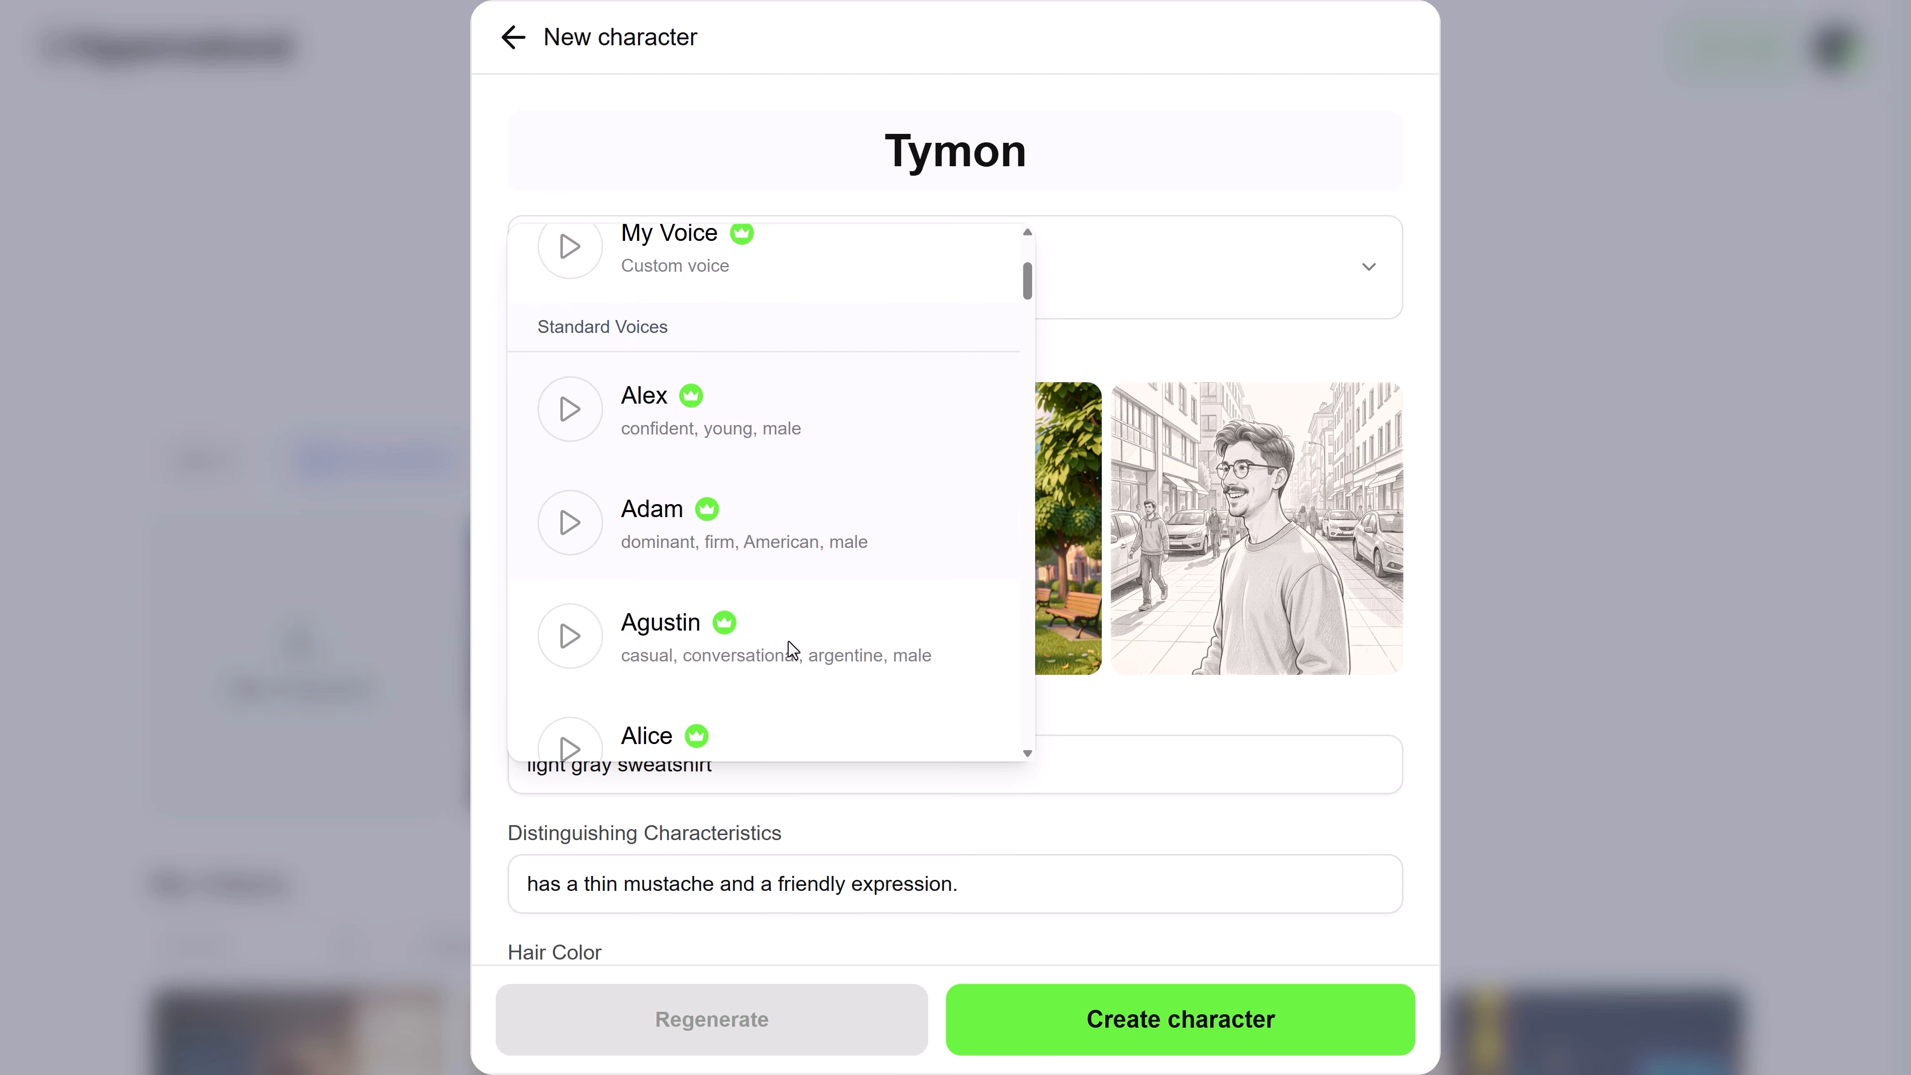
pyautogui.scroll(5, 790, 652)
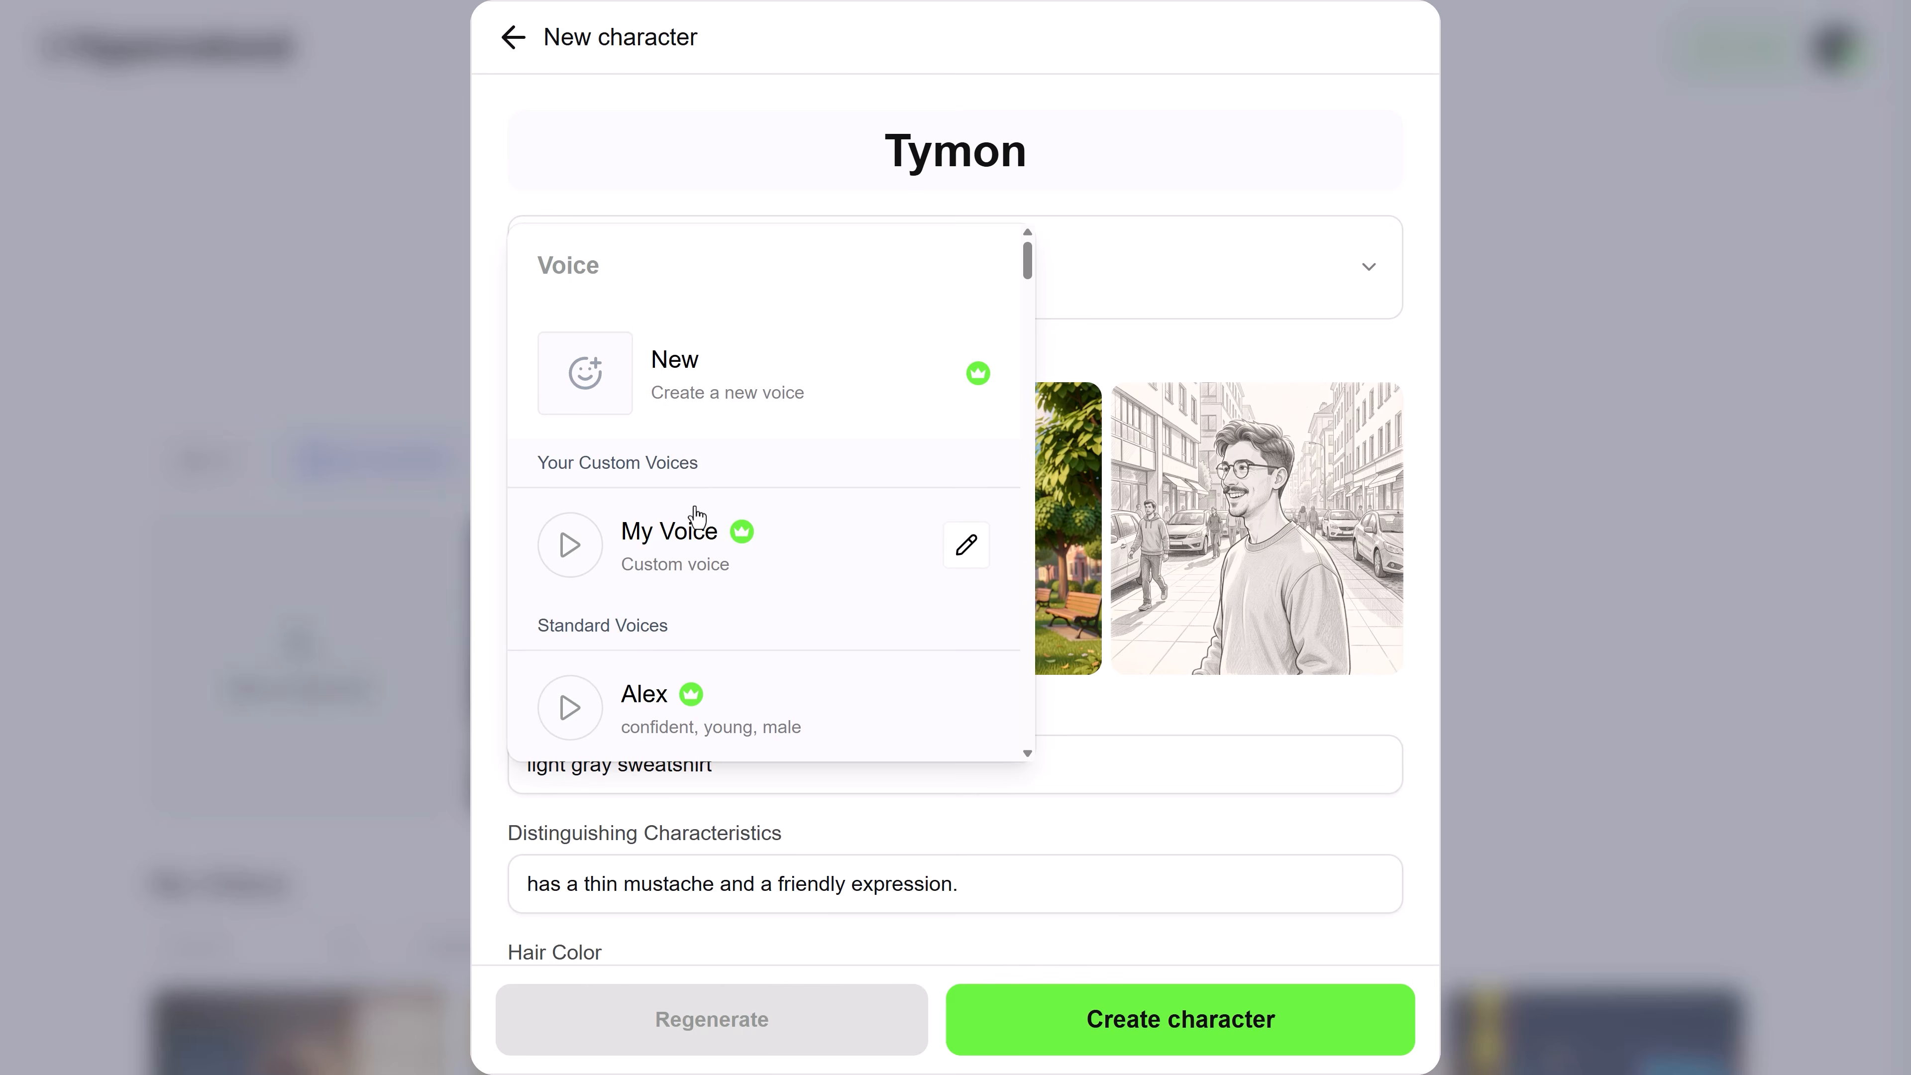
pyautogui.click(681, 555)
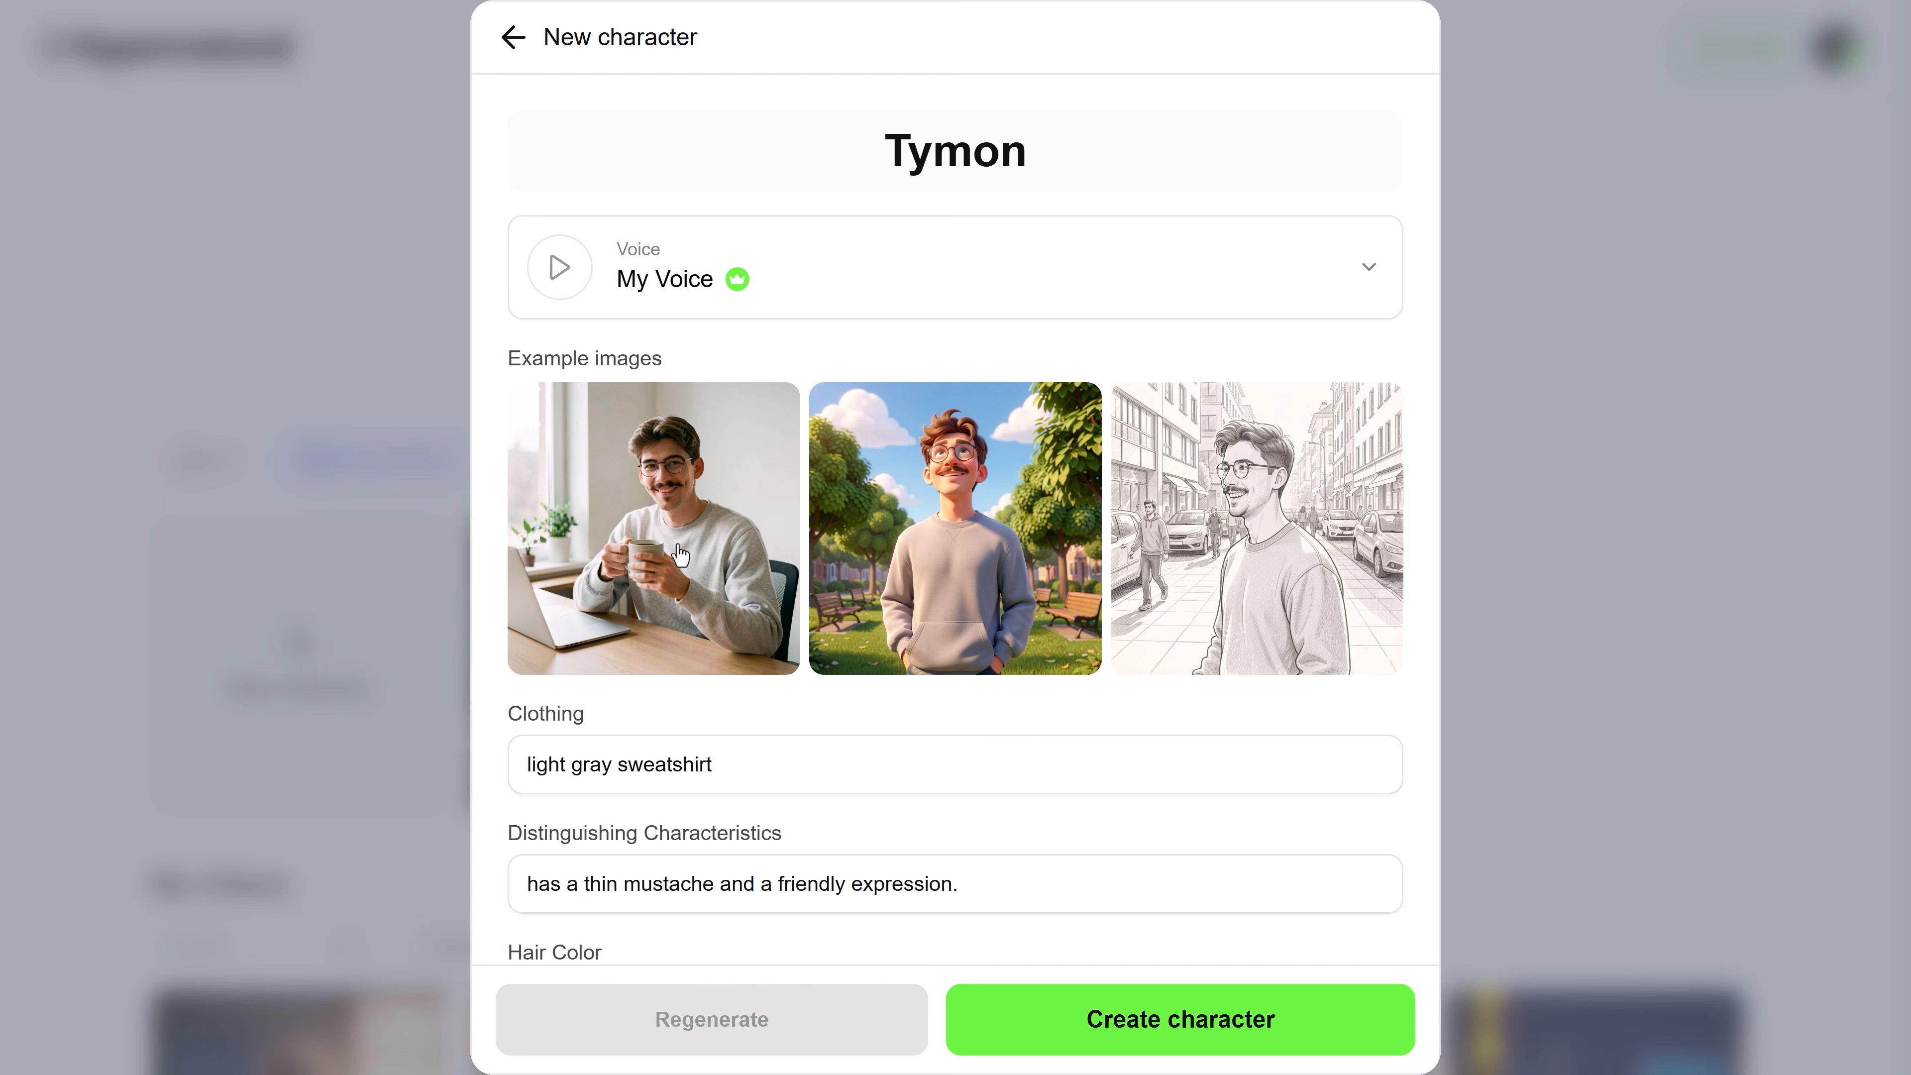
# Review the generated appearance details and create the character
pyautogui.scroll(-6, 747, 634)
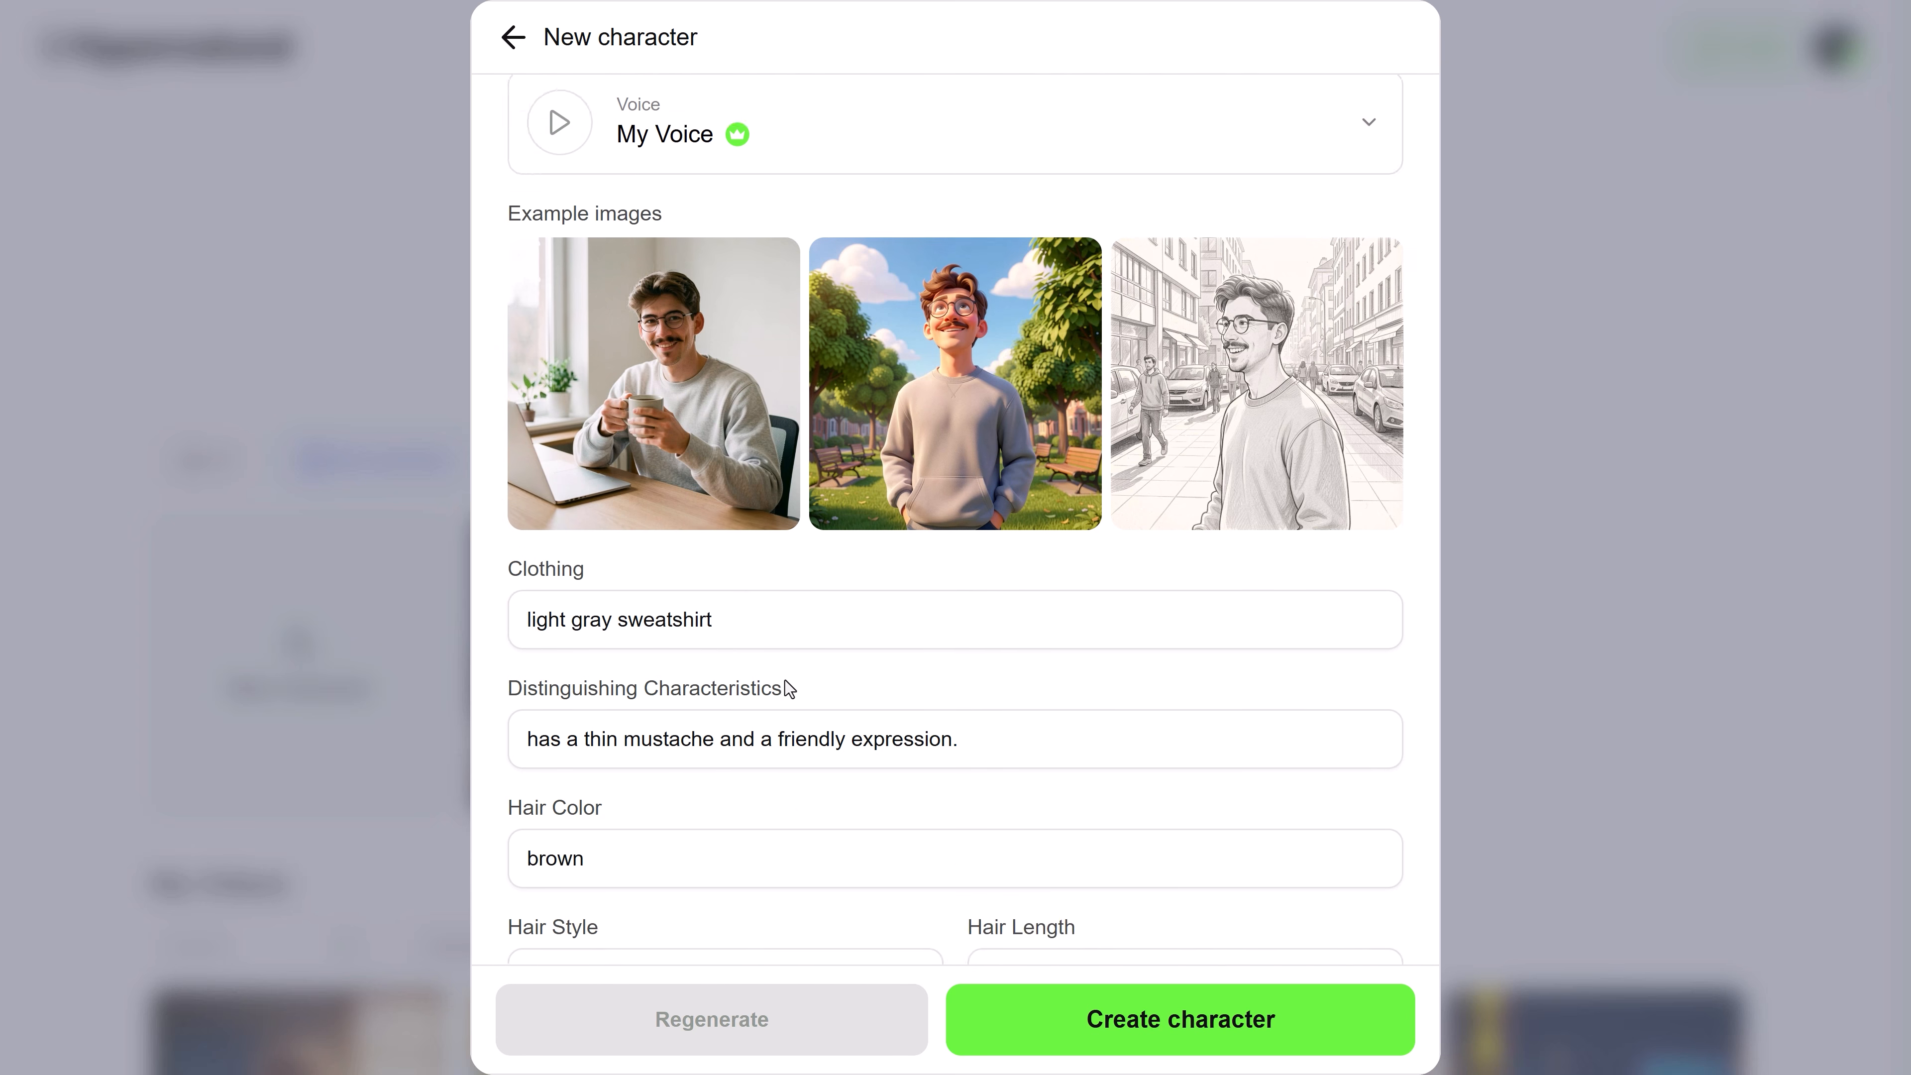
pyautogui.scroll(-1, 1200, 641)
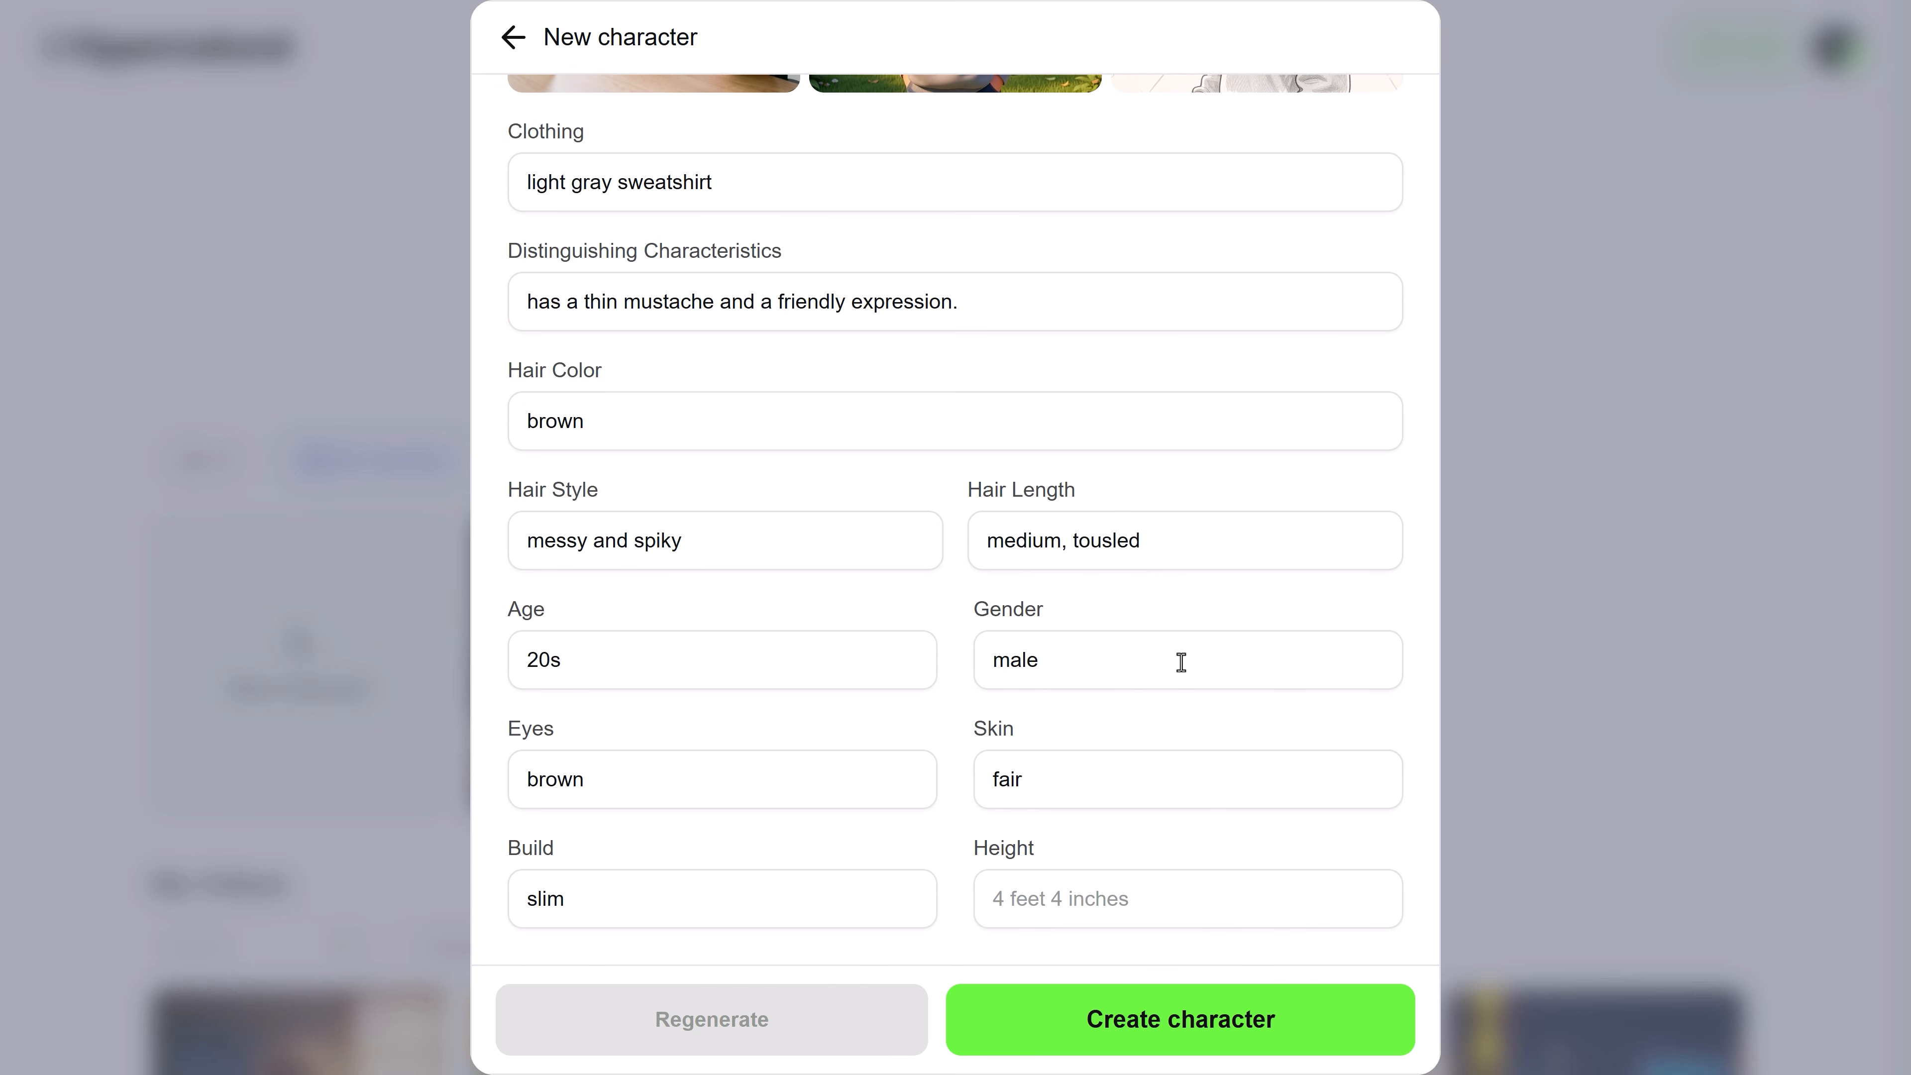
pyautogui.click(1106, 1023)
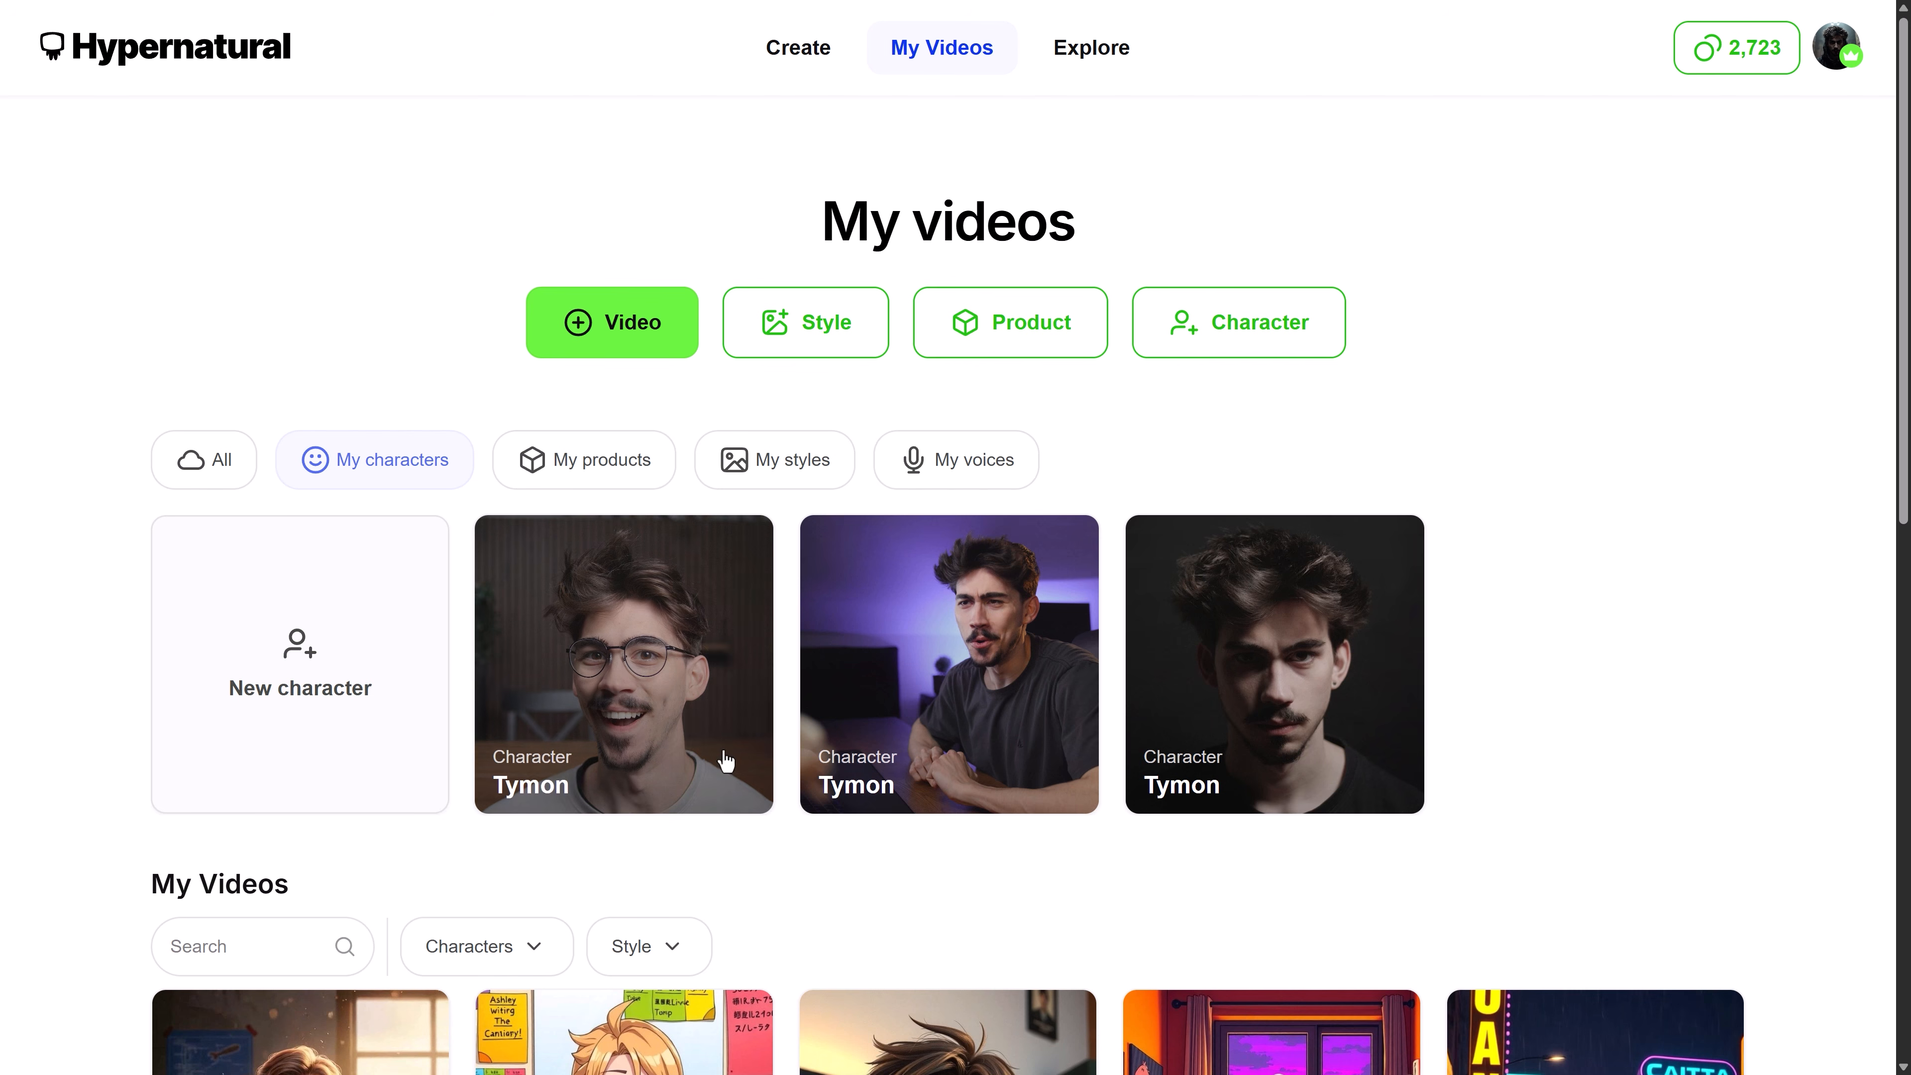
# Display the saved products and open the Ikea Plant product
pyautogui.click(589, 481)
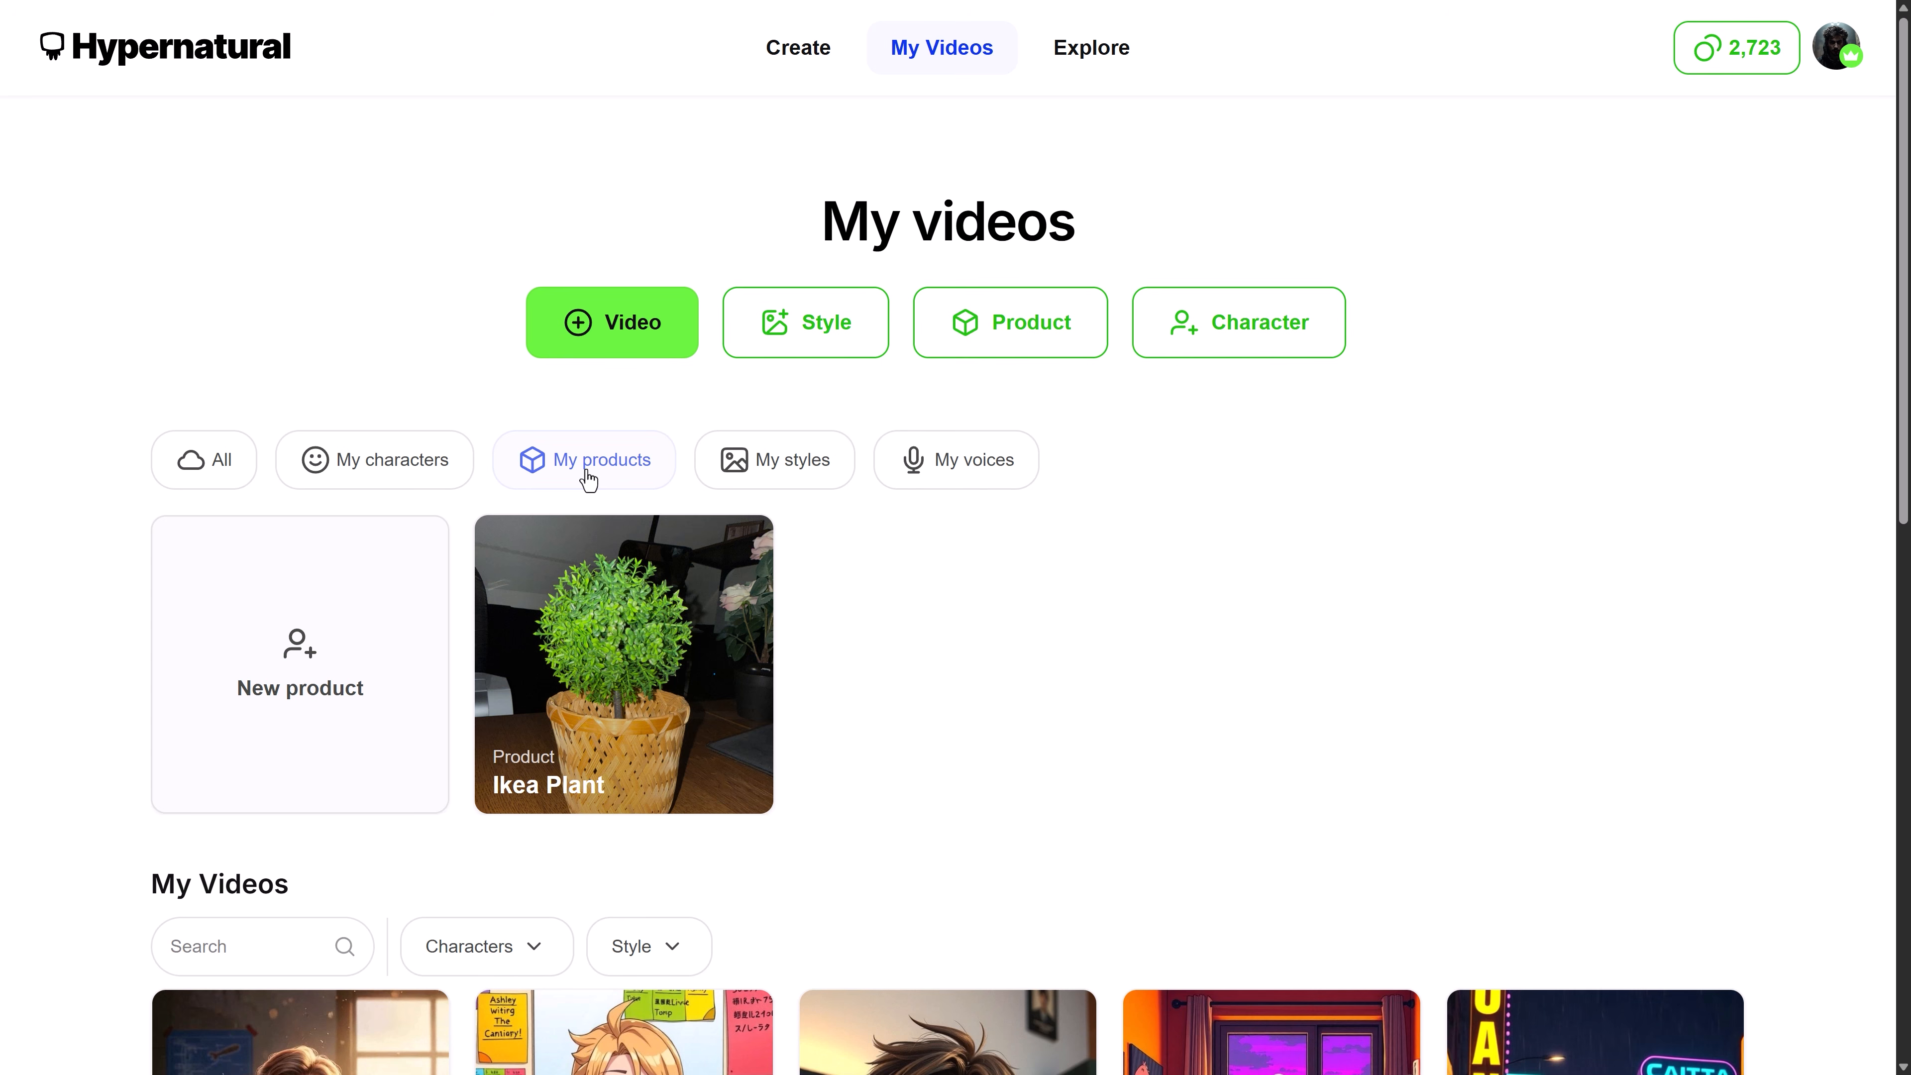
pyautogui.click(633, 674)
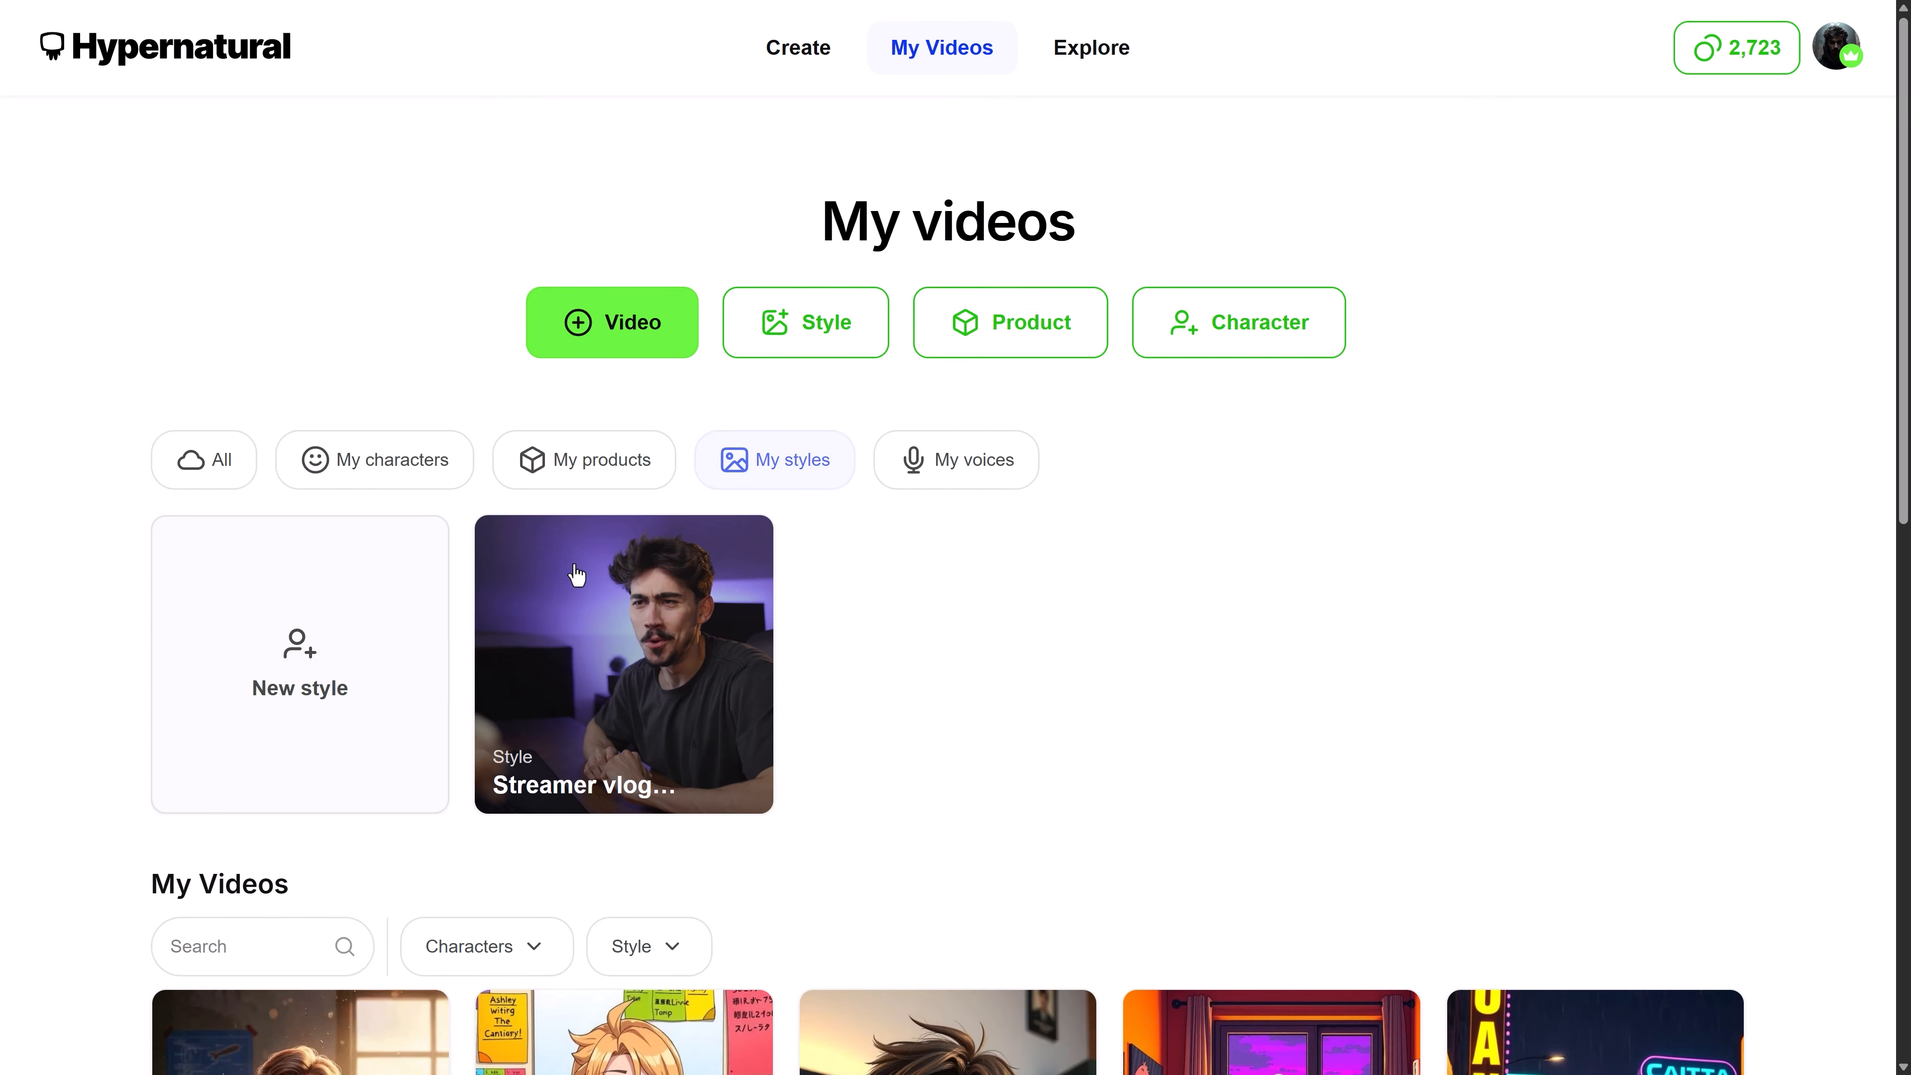
# Start a new style from a prompt describing a clean 2D cartoon with flat colors, thick outlines, bright pastel palette and a playful, magical atmosphere
pyautogui.click(309, 661)
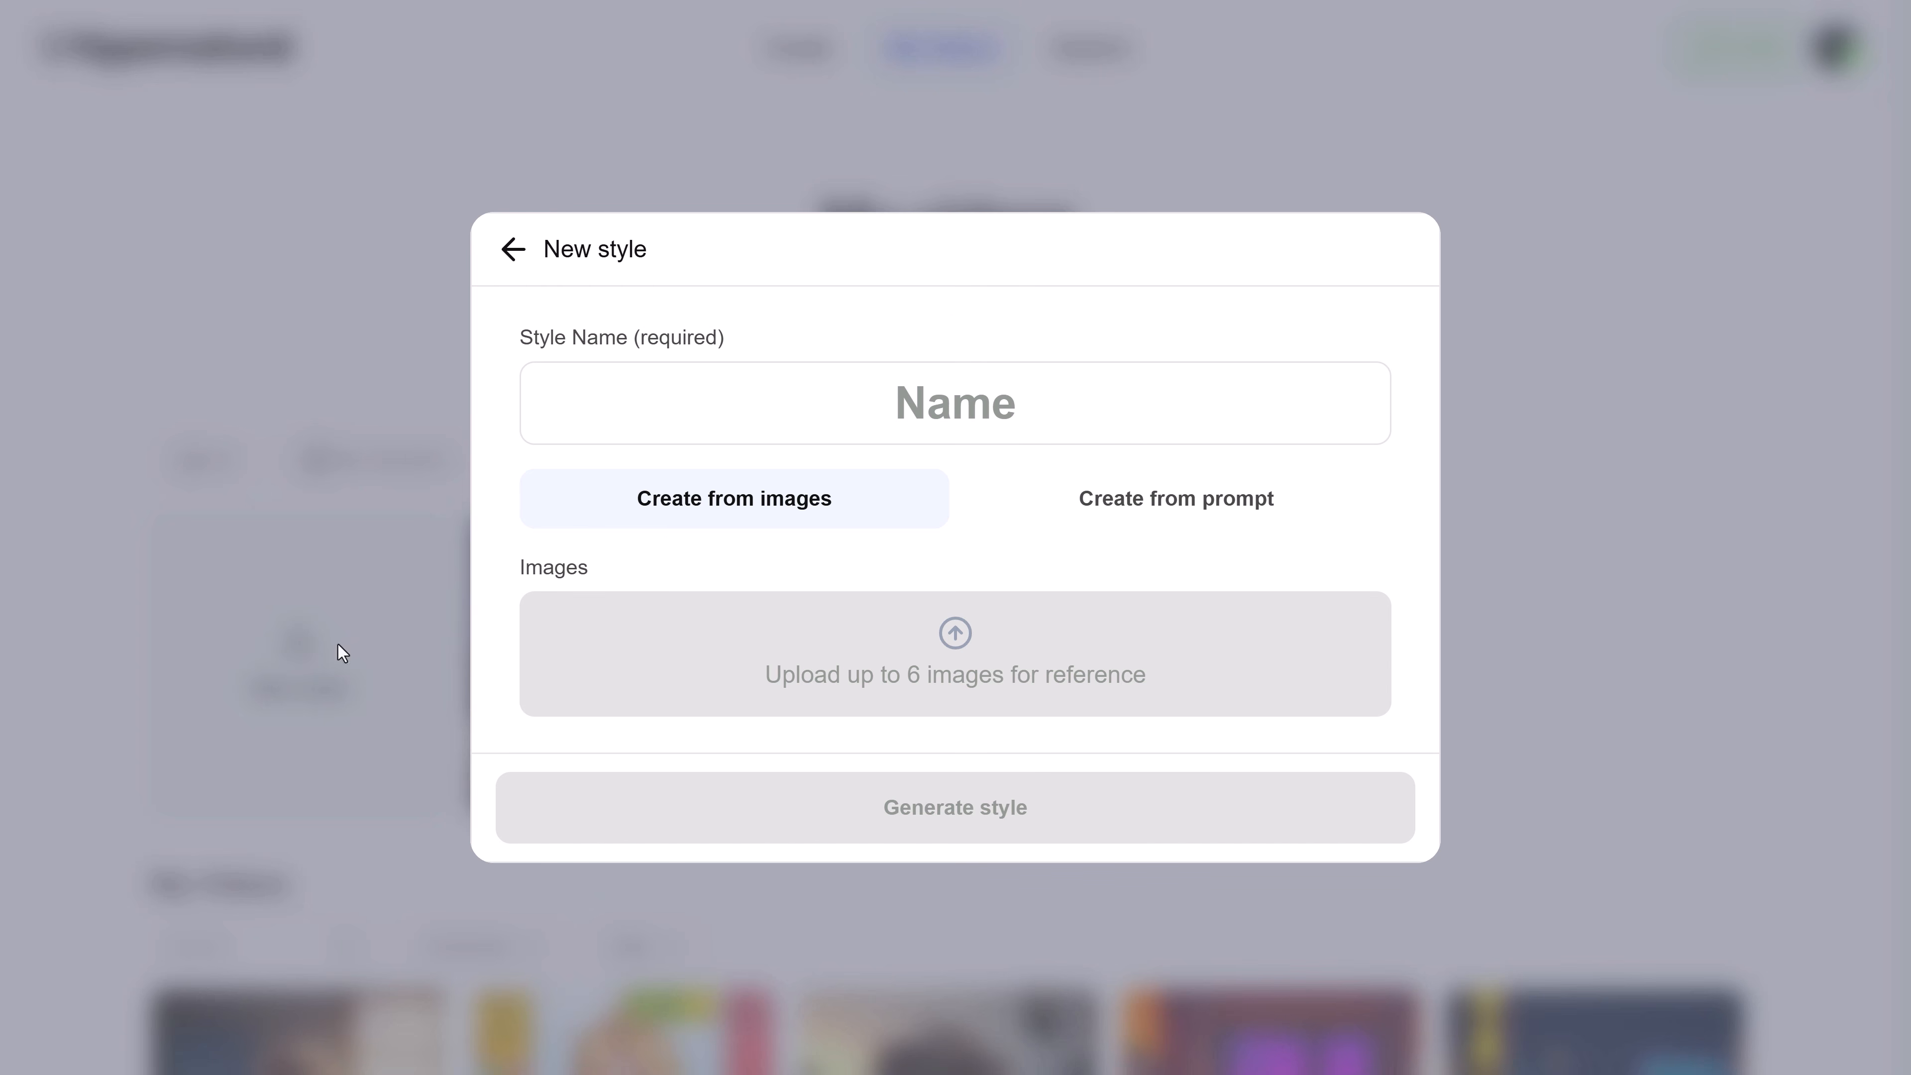
pyautogui.click(1188, 508)
pyautogui.click(791, 618)
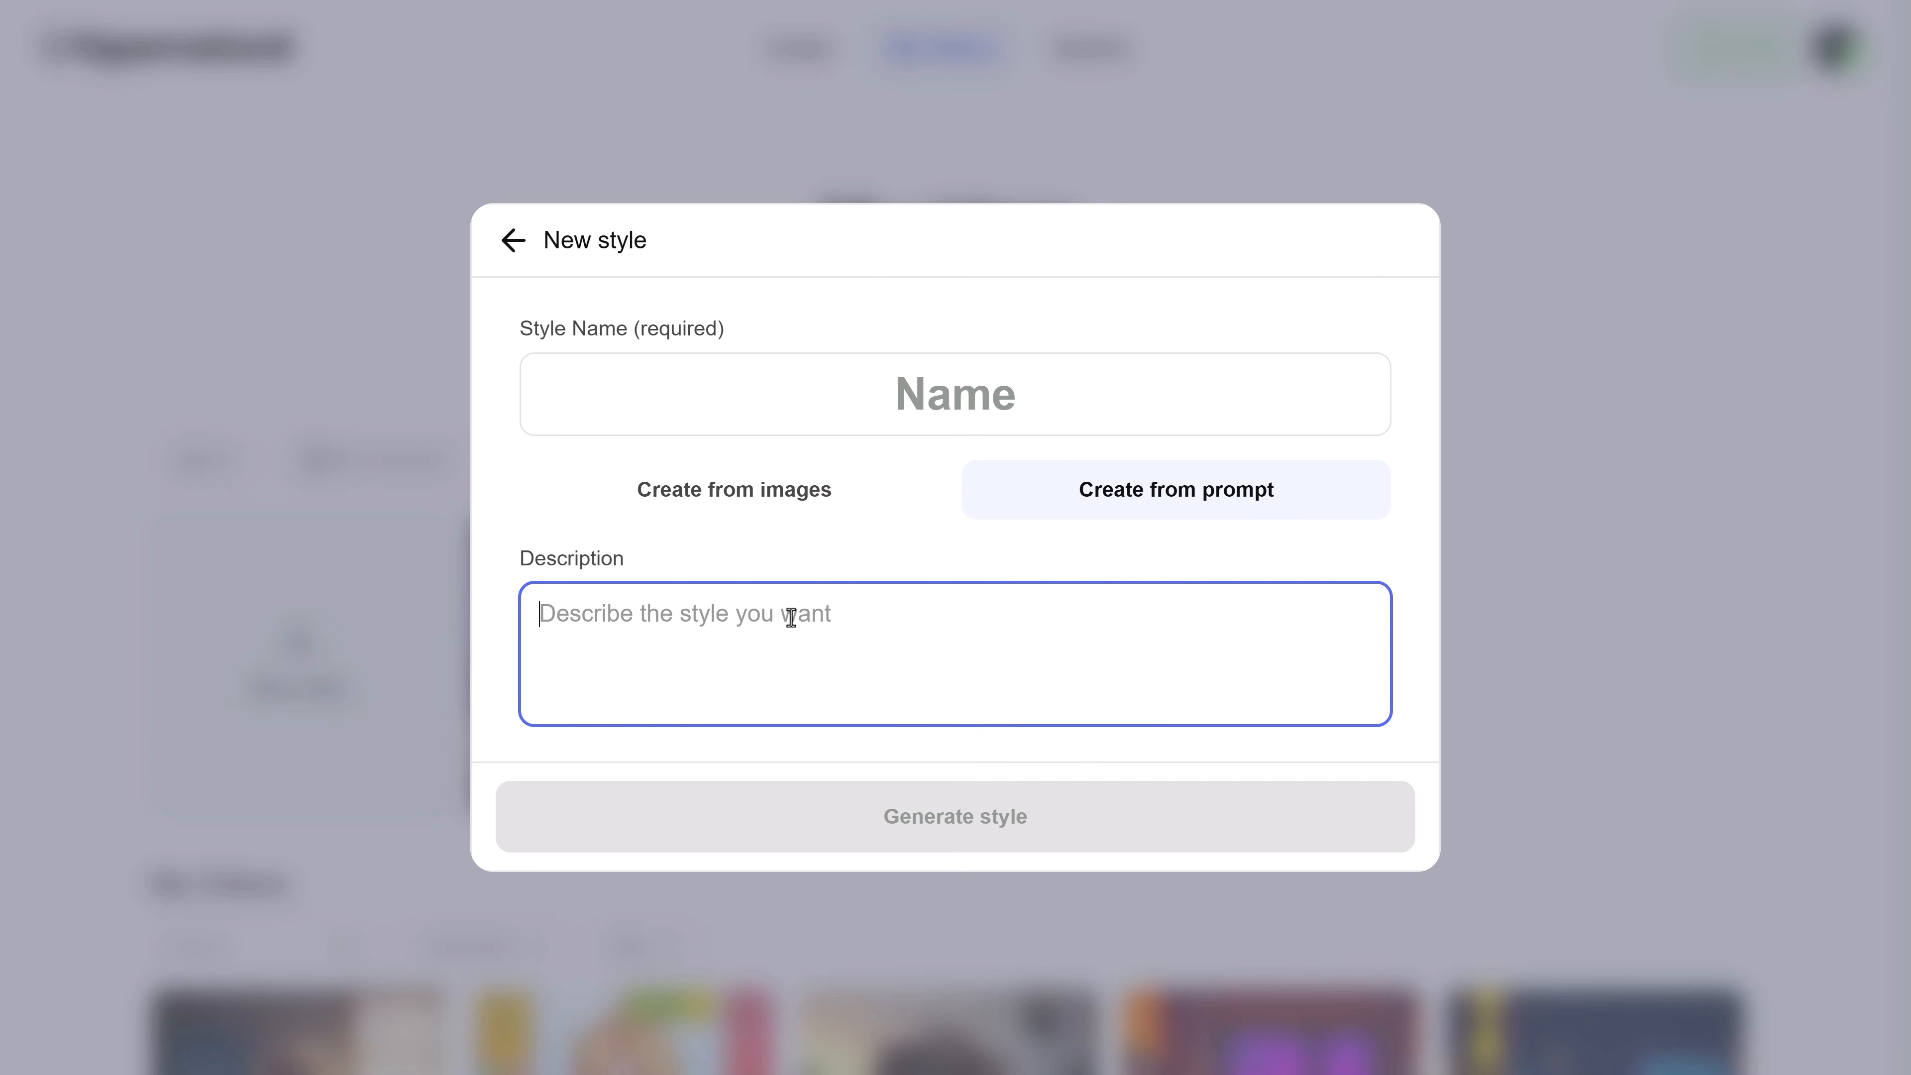
pyautogui.write('A clean 2D cartoon style with flat colors, thick outlines, and highly styliz')
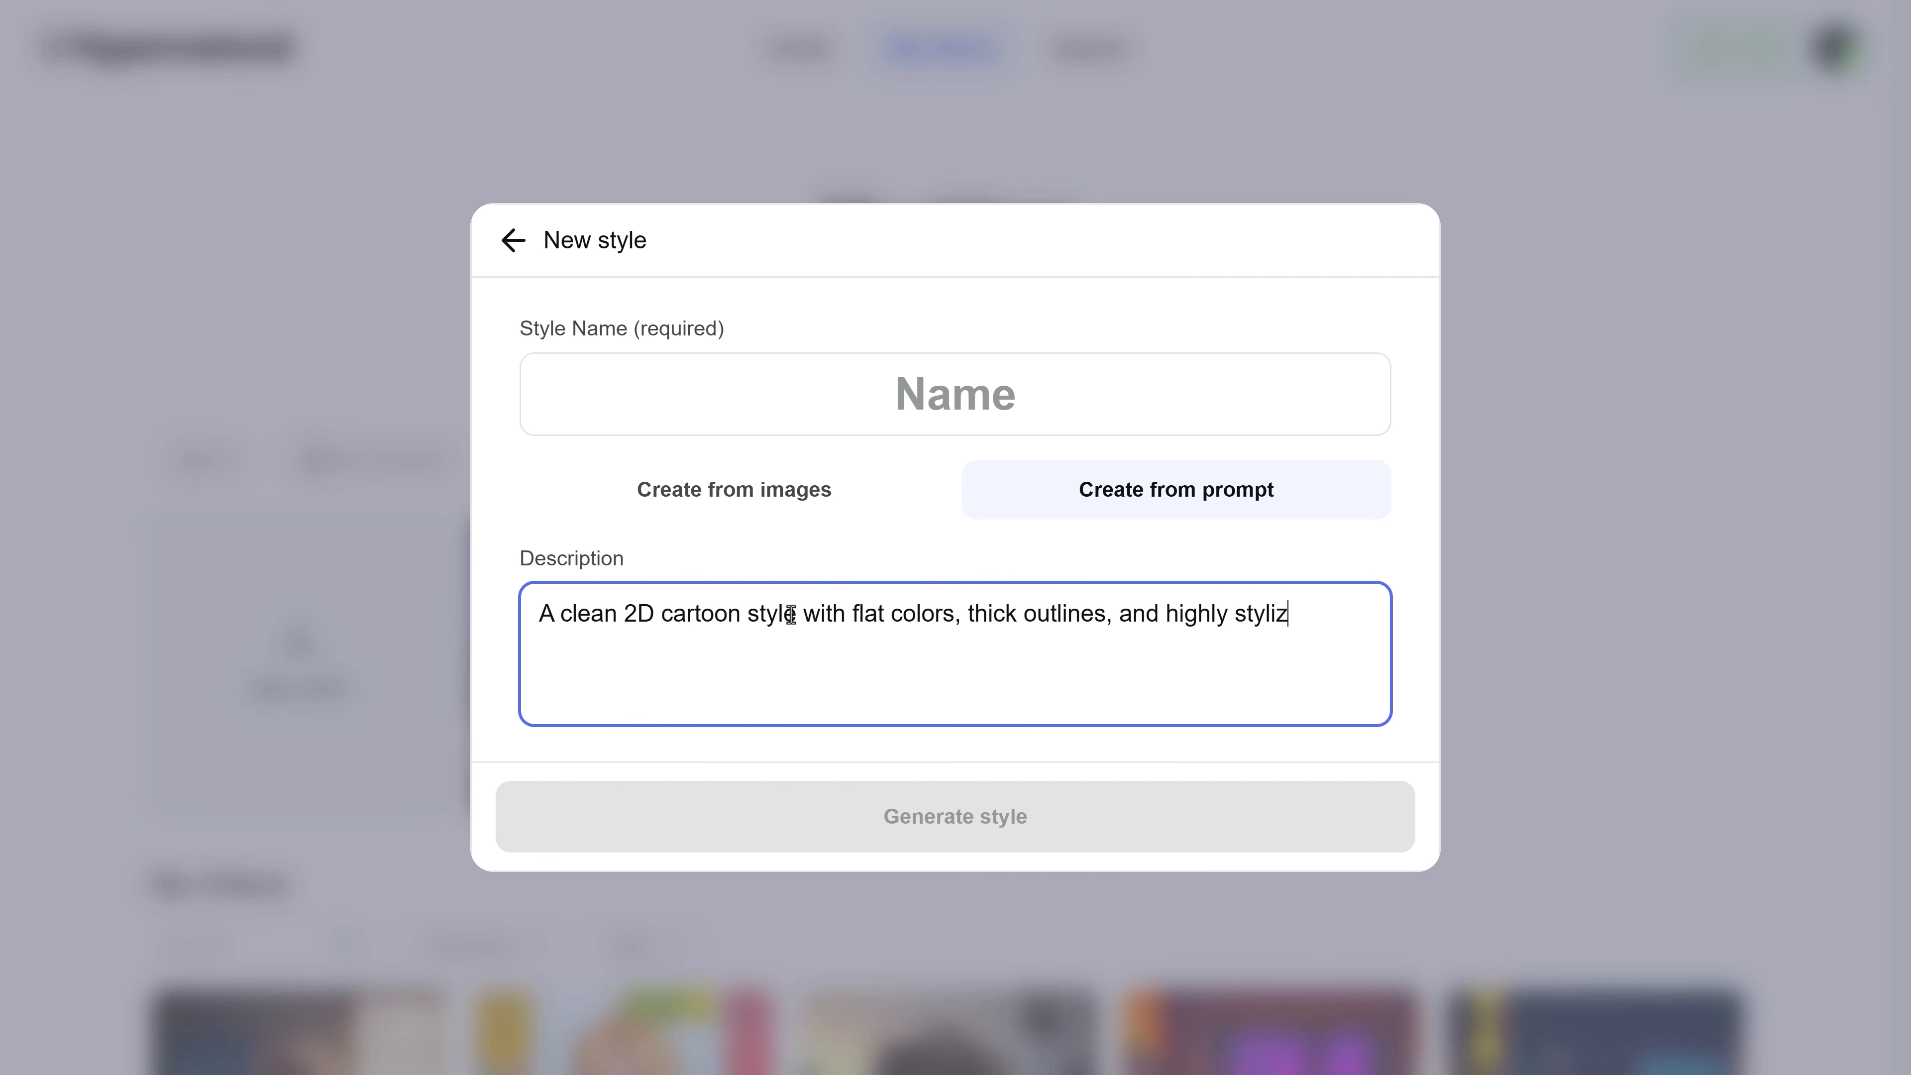
pyautogui.write('ed characters. Inspired by early 2000s animated TV shows. Characters have large heads, small bodies, and exaggerated facial expressions. Bright pastel color palette, simple geometric environments, and a playful, magical atmosphere.')
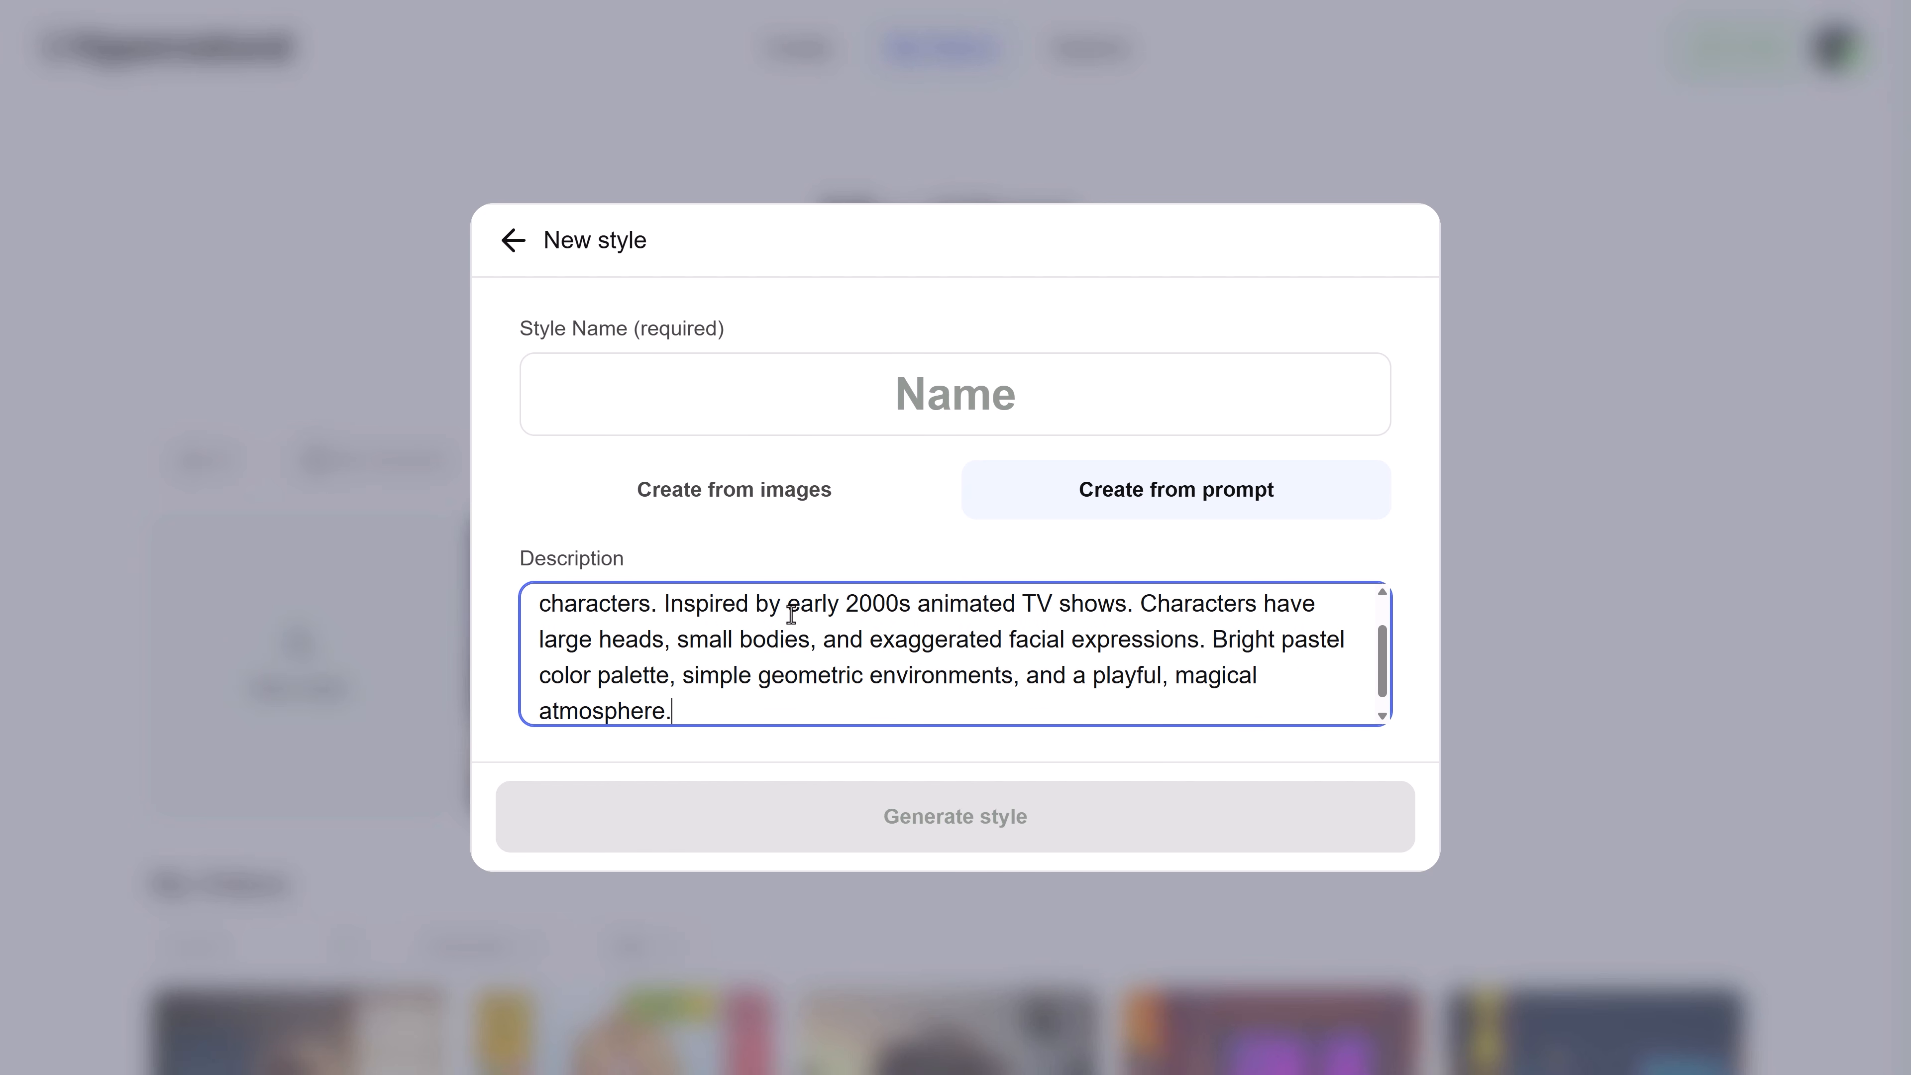
# Name the new style "2000s Cartoon Style"
pyautogui.click(965, 408)
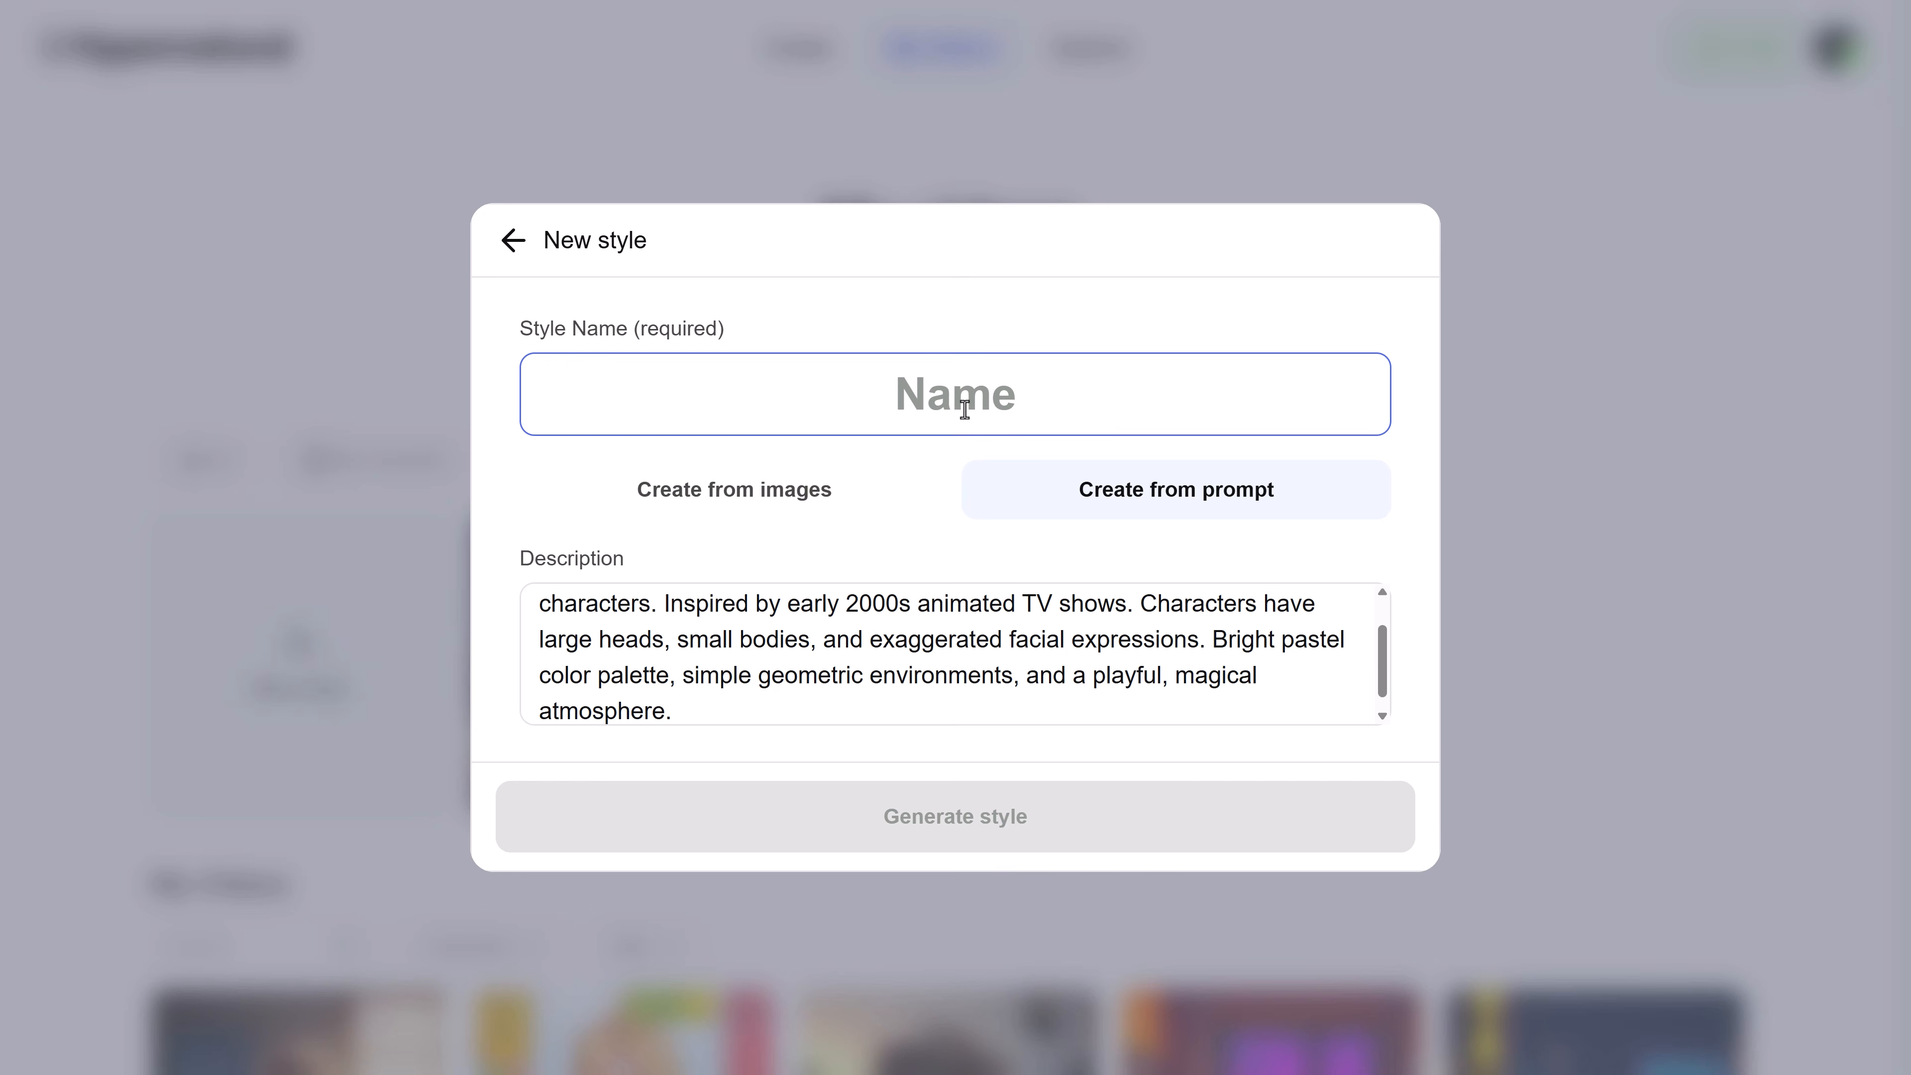
pyautogui.write('2000s C')
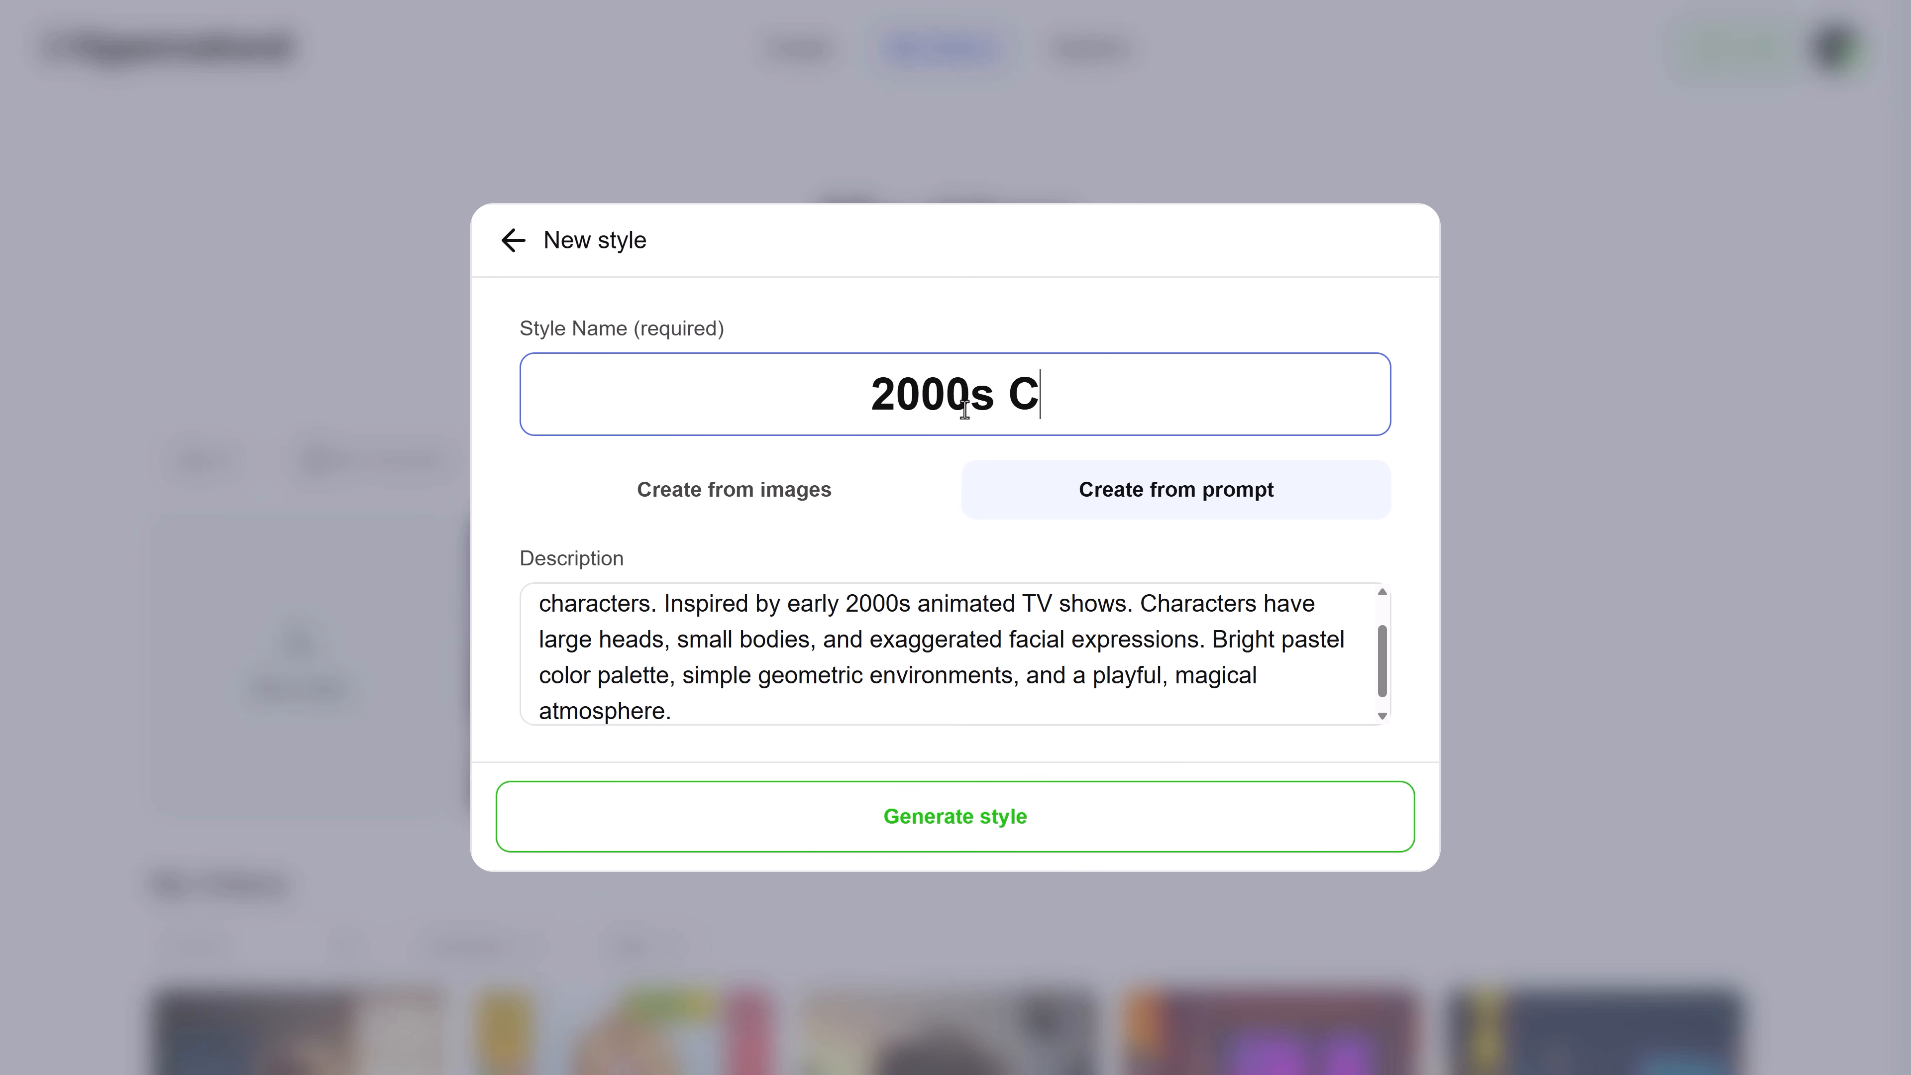
pyautogui.write('artoon S')
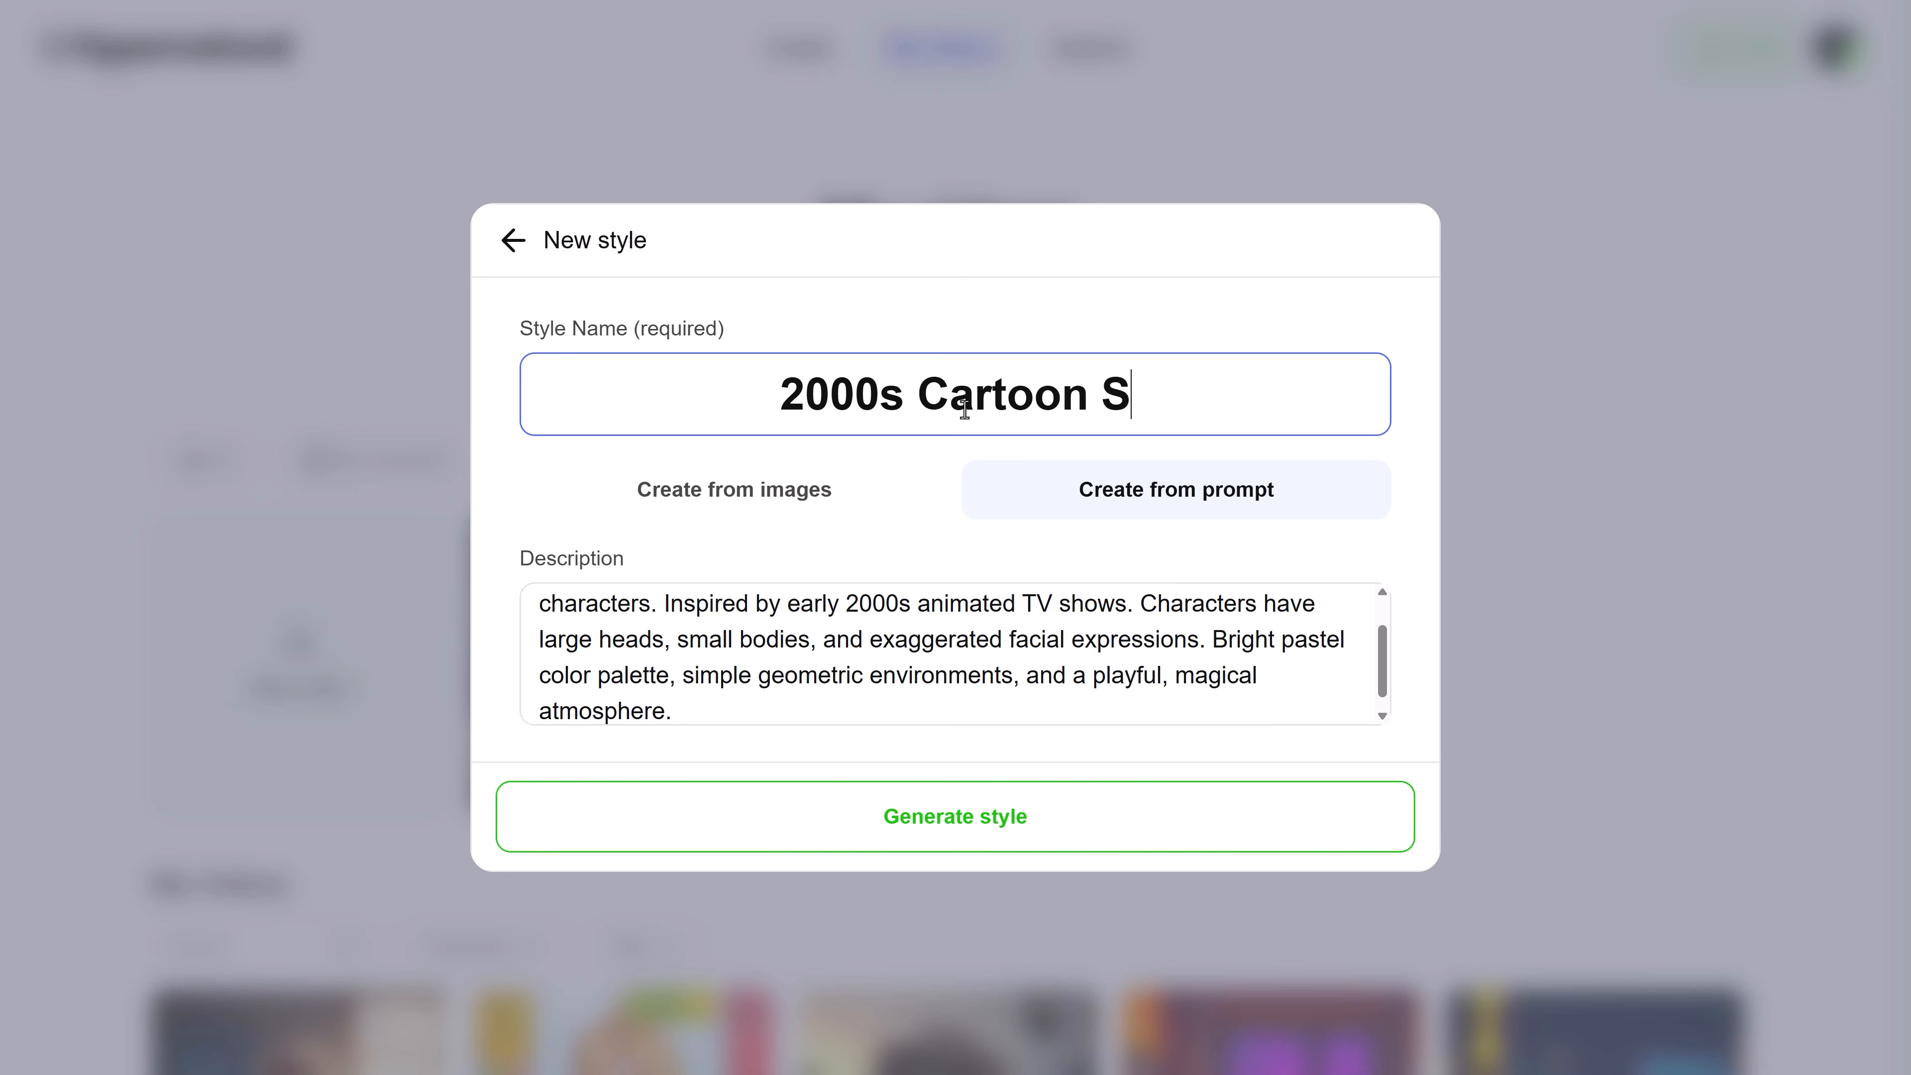
pyautogui.write('tyle')
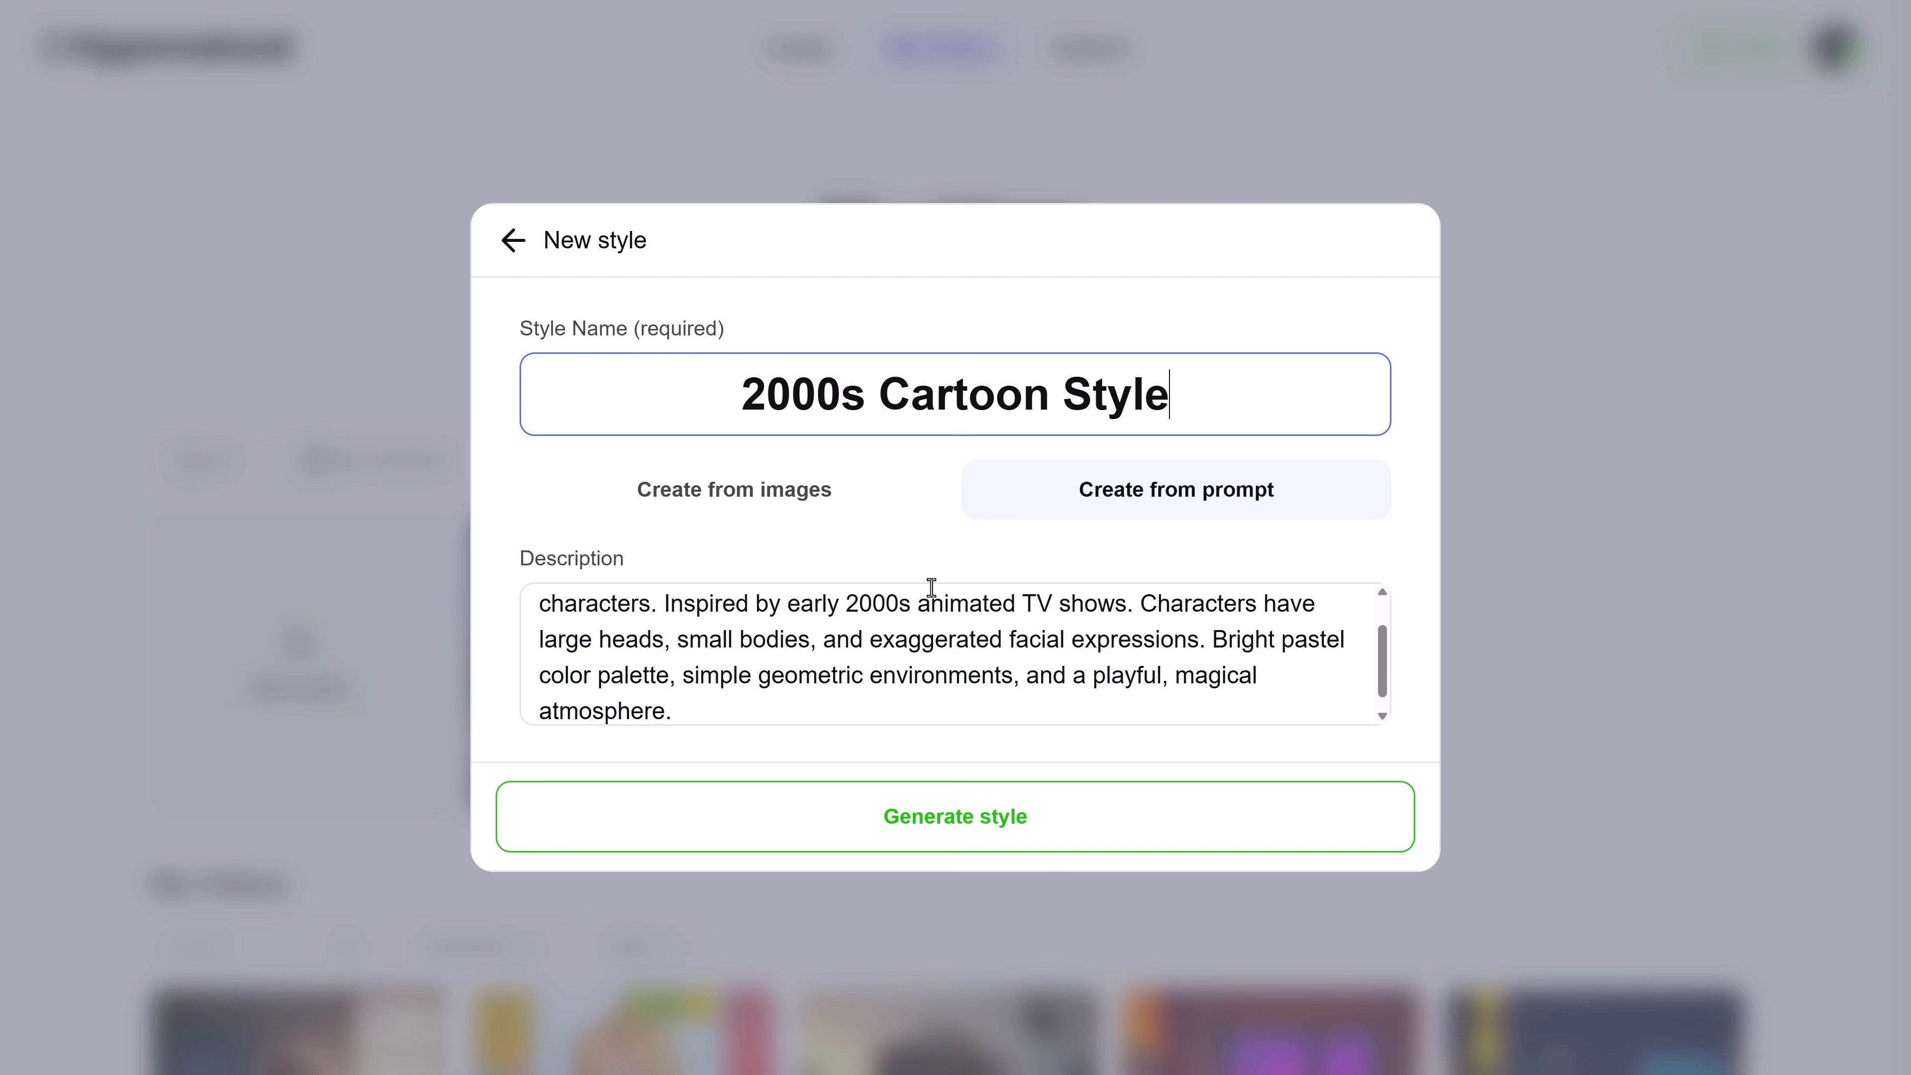
# Generate the 2000s cartoon style from its prompt and open it from the saved styles
pyautogui.click(927, 833)
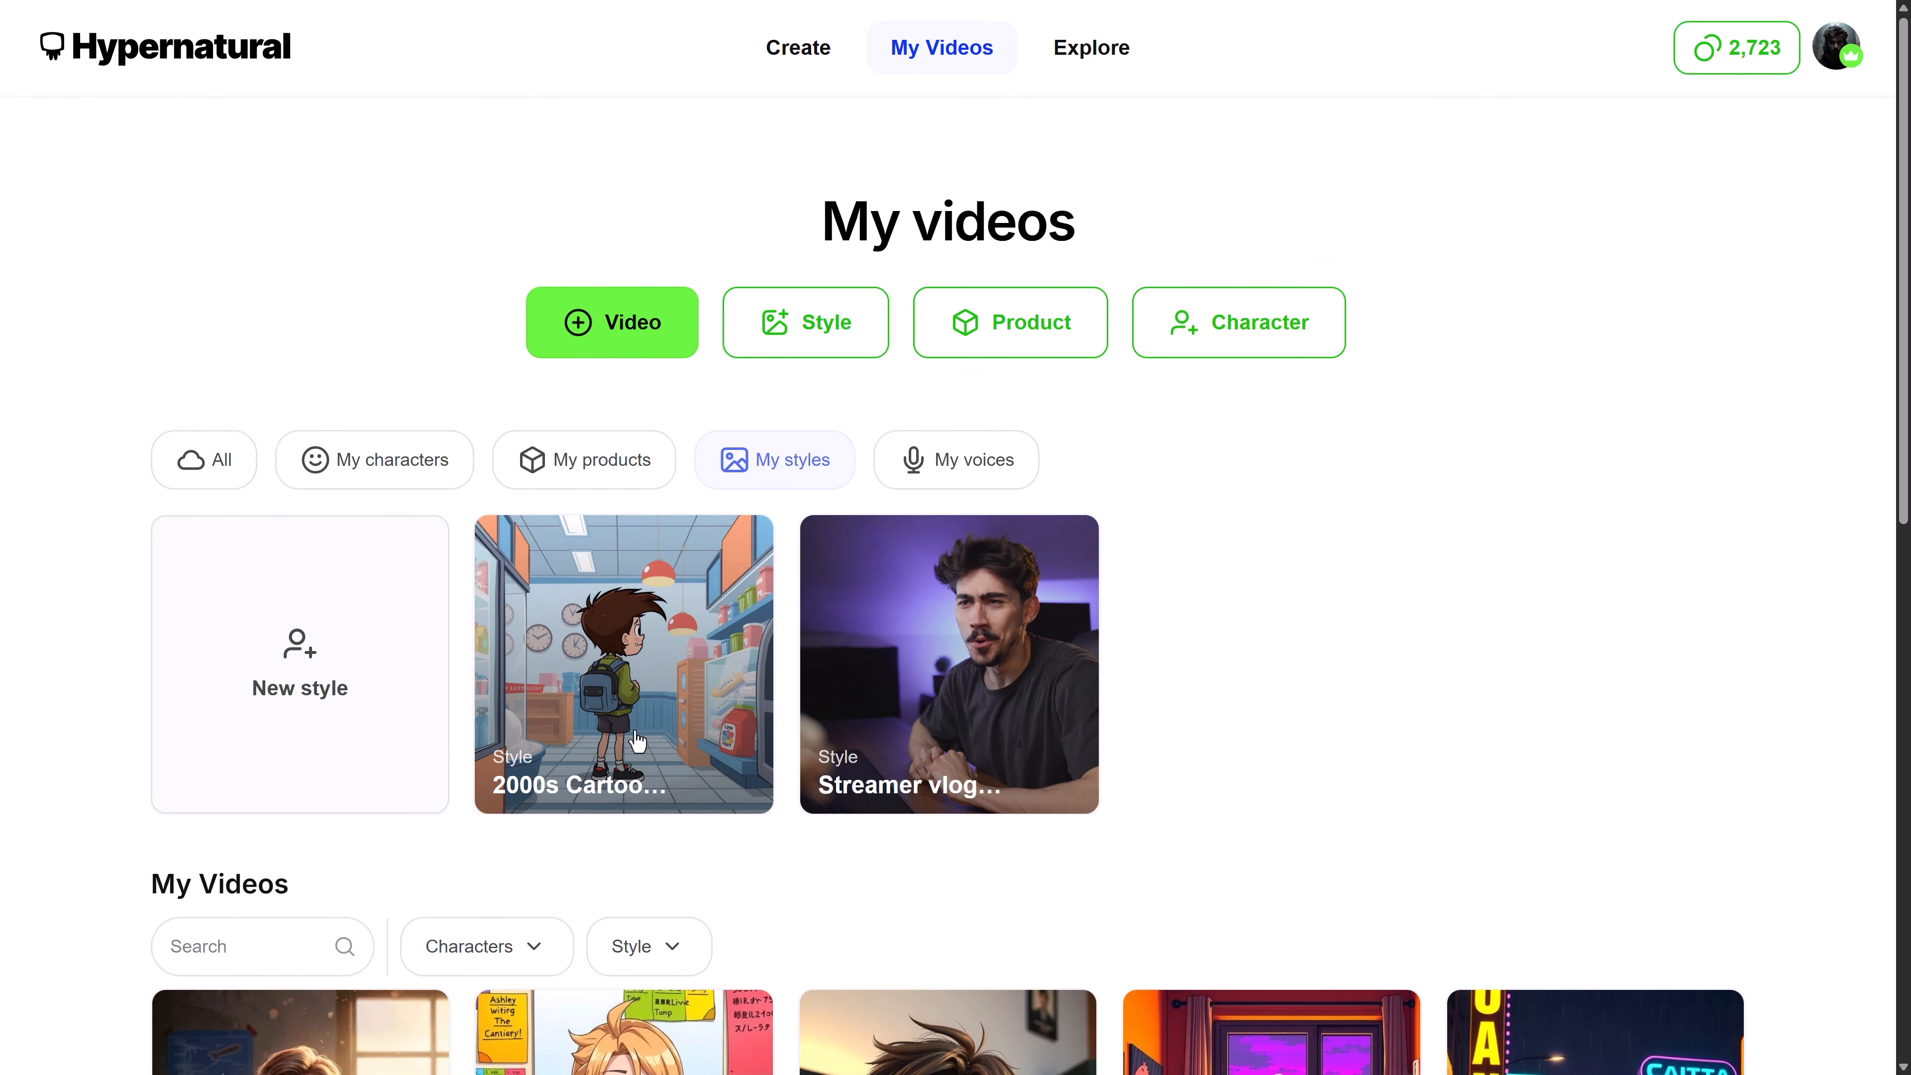
pyautogui.click(613, 692)
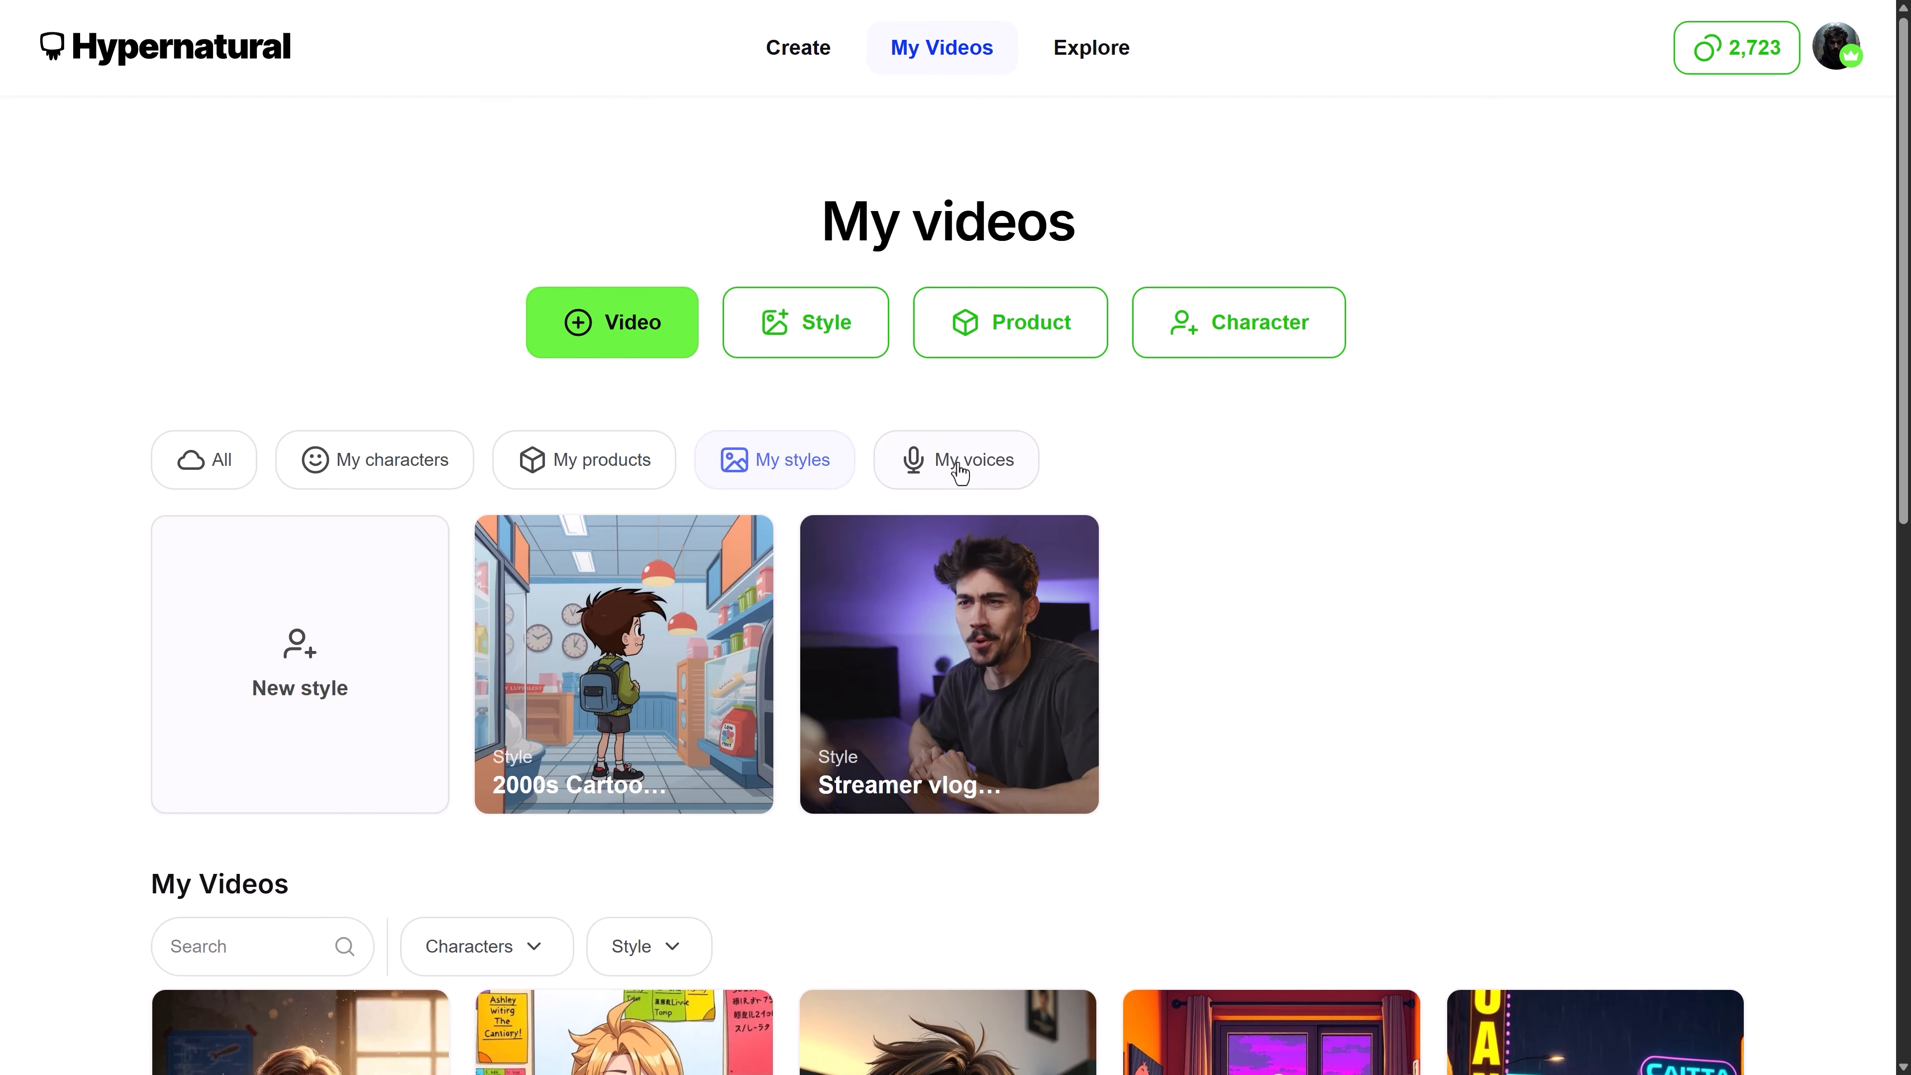
# Start a new voice among the saved voices and name it with the speaker's first name followed by "Voice 2"
pyautogui.click(961, 474)
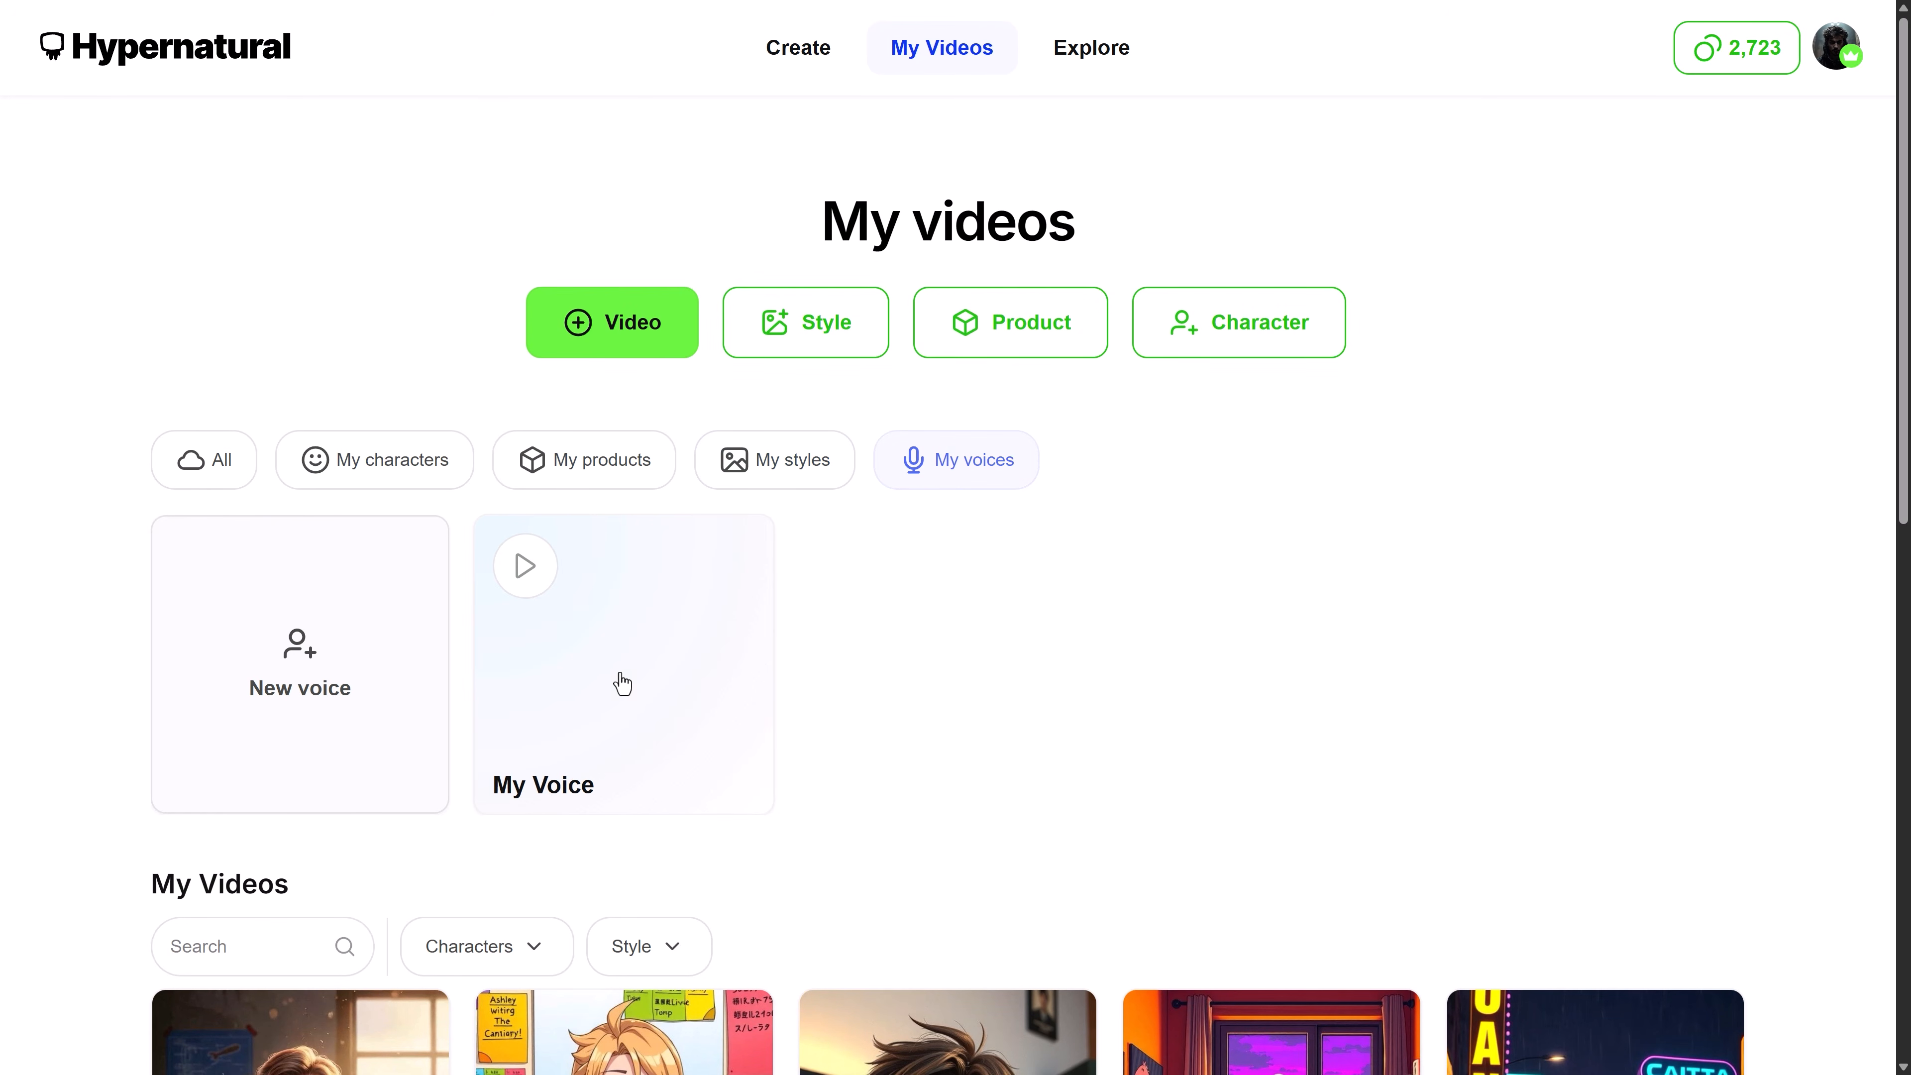
pyautogui.click(350, 658)
pyautogui.tripleClick(900, 358)
pyautogui.write('Tymon Voice 2')
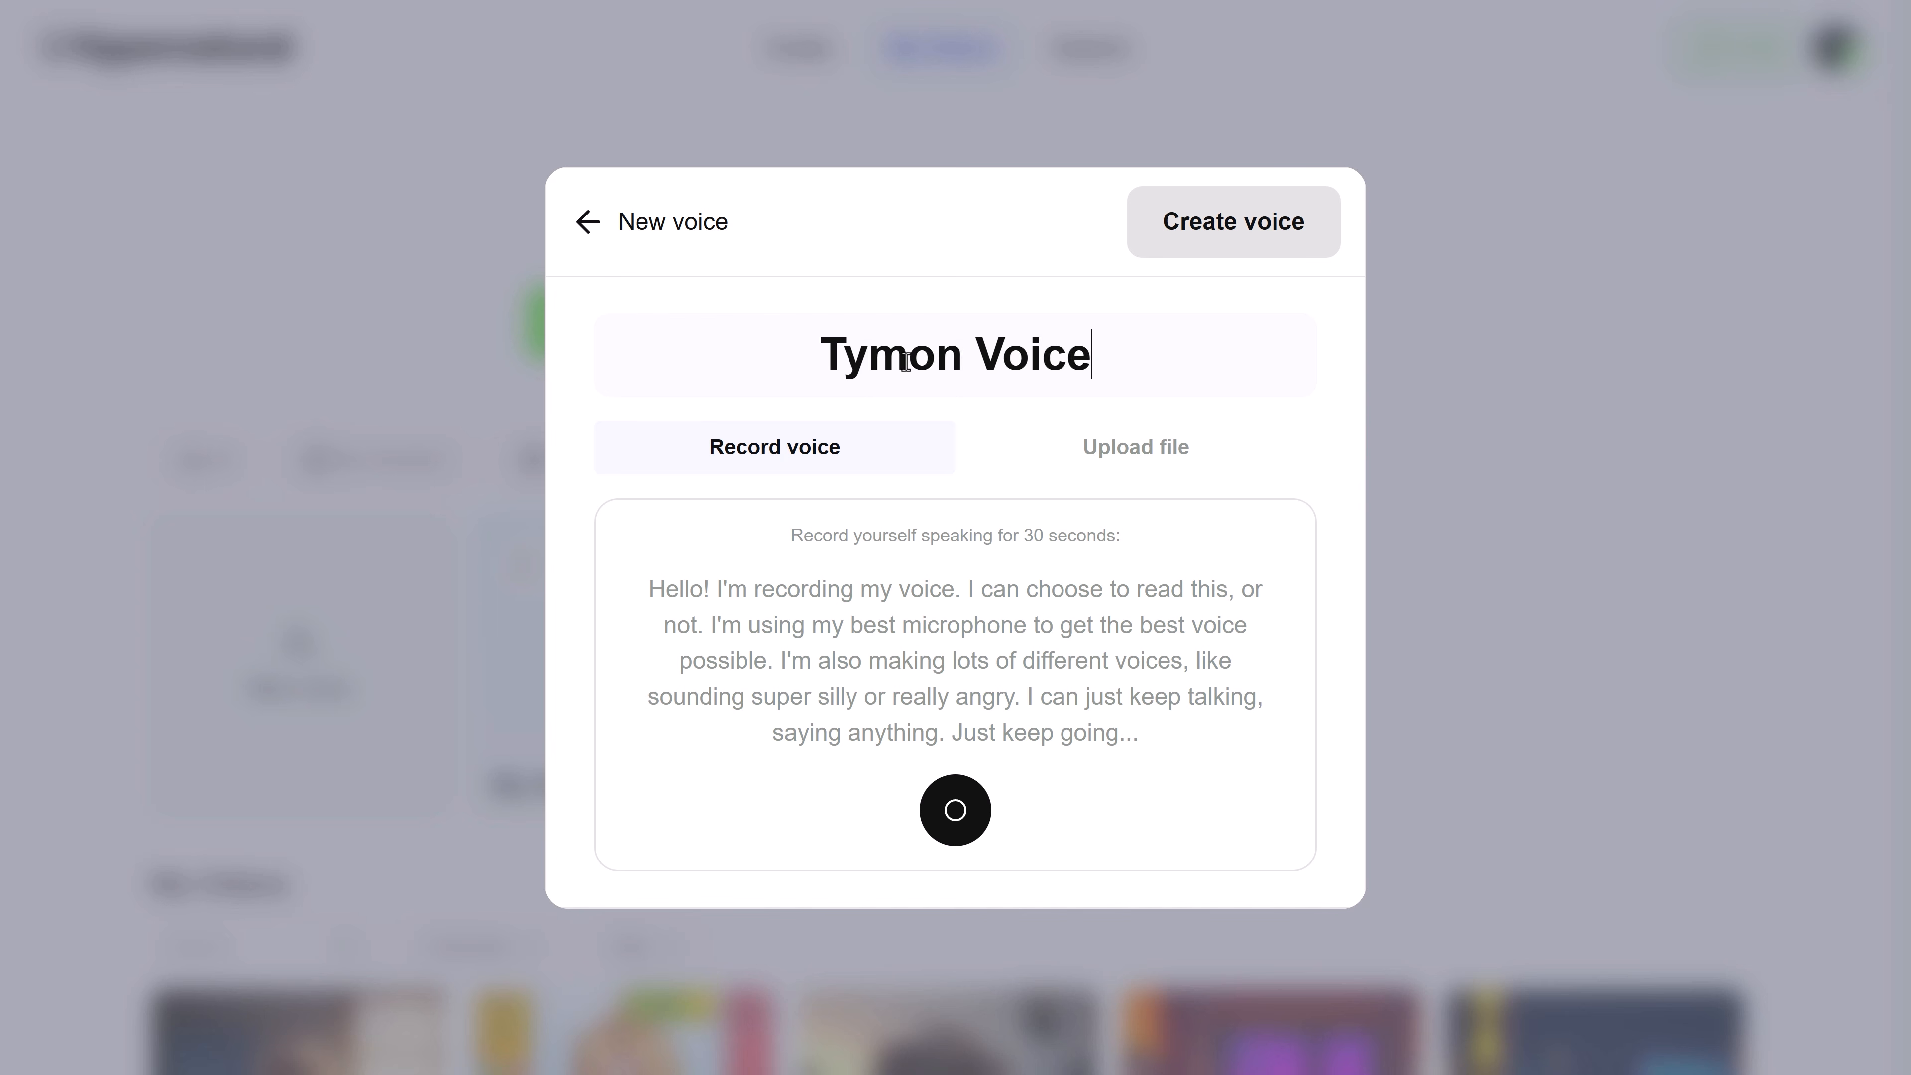
# Record a voice sample of about 30 seconds and create the voice from it
pyautogui.click(945, 832)
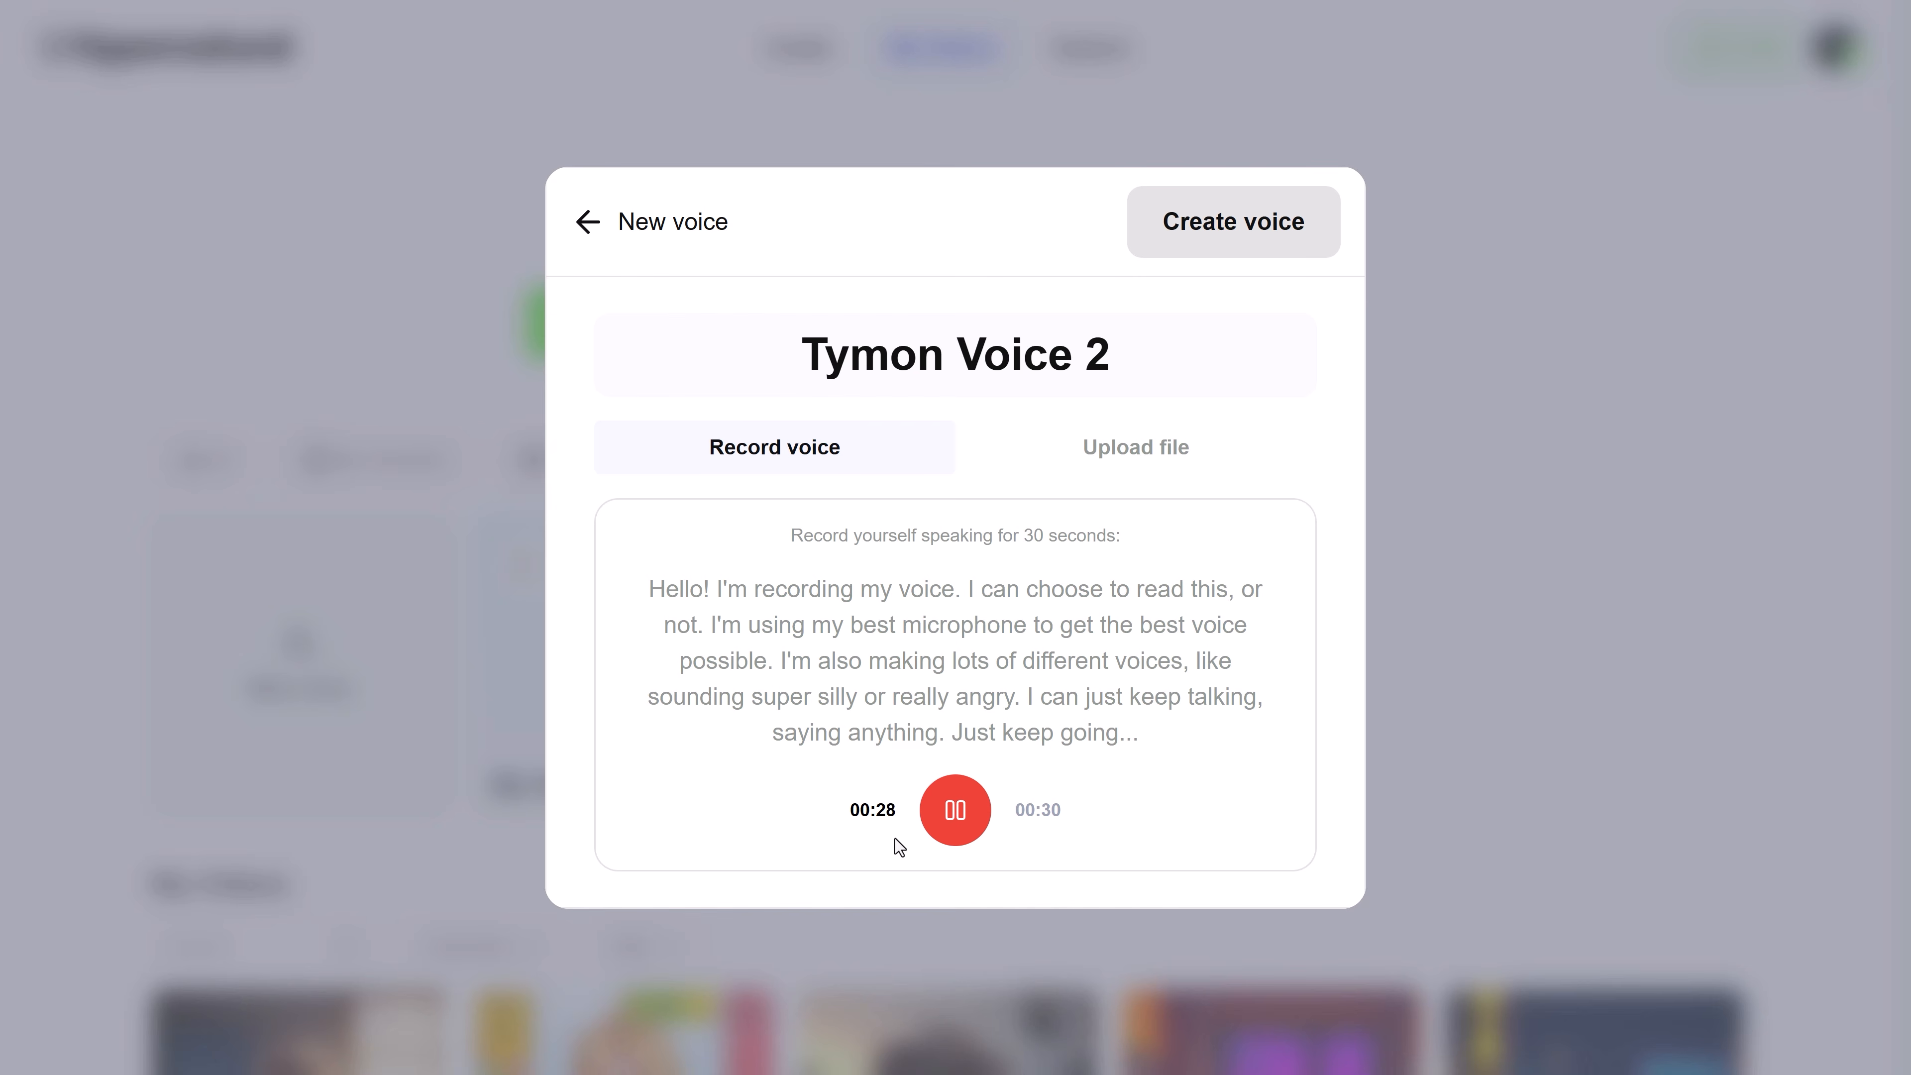
pyautogui.click(1010, 789)
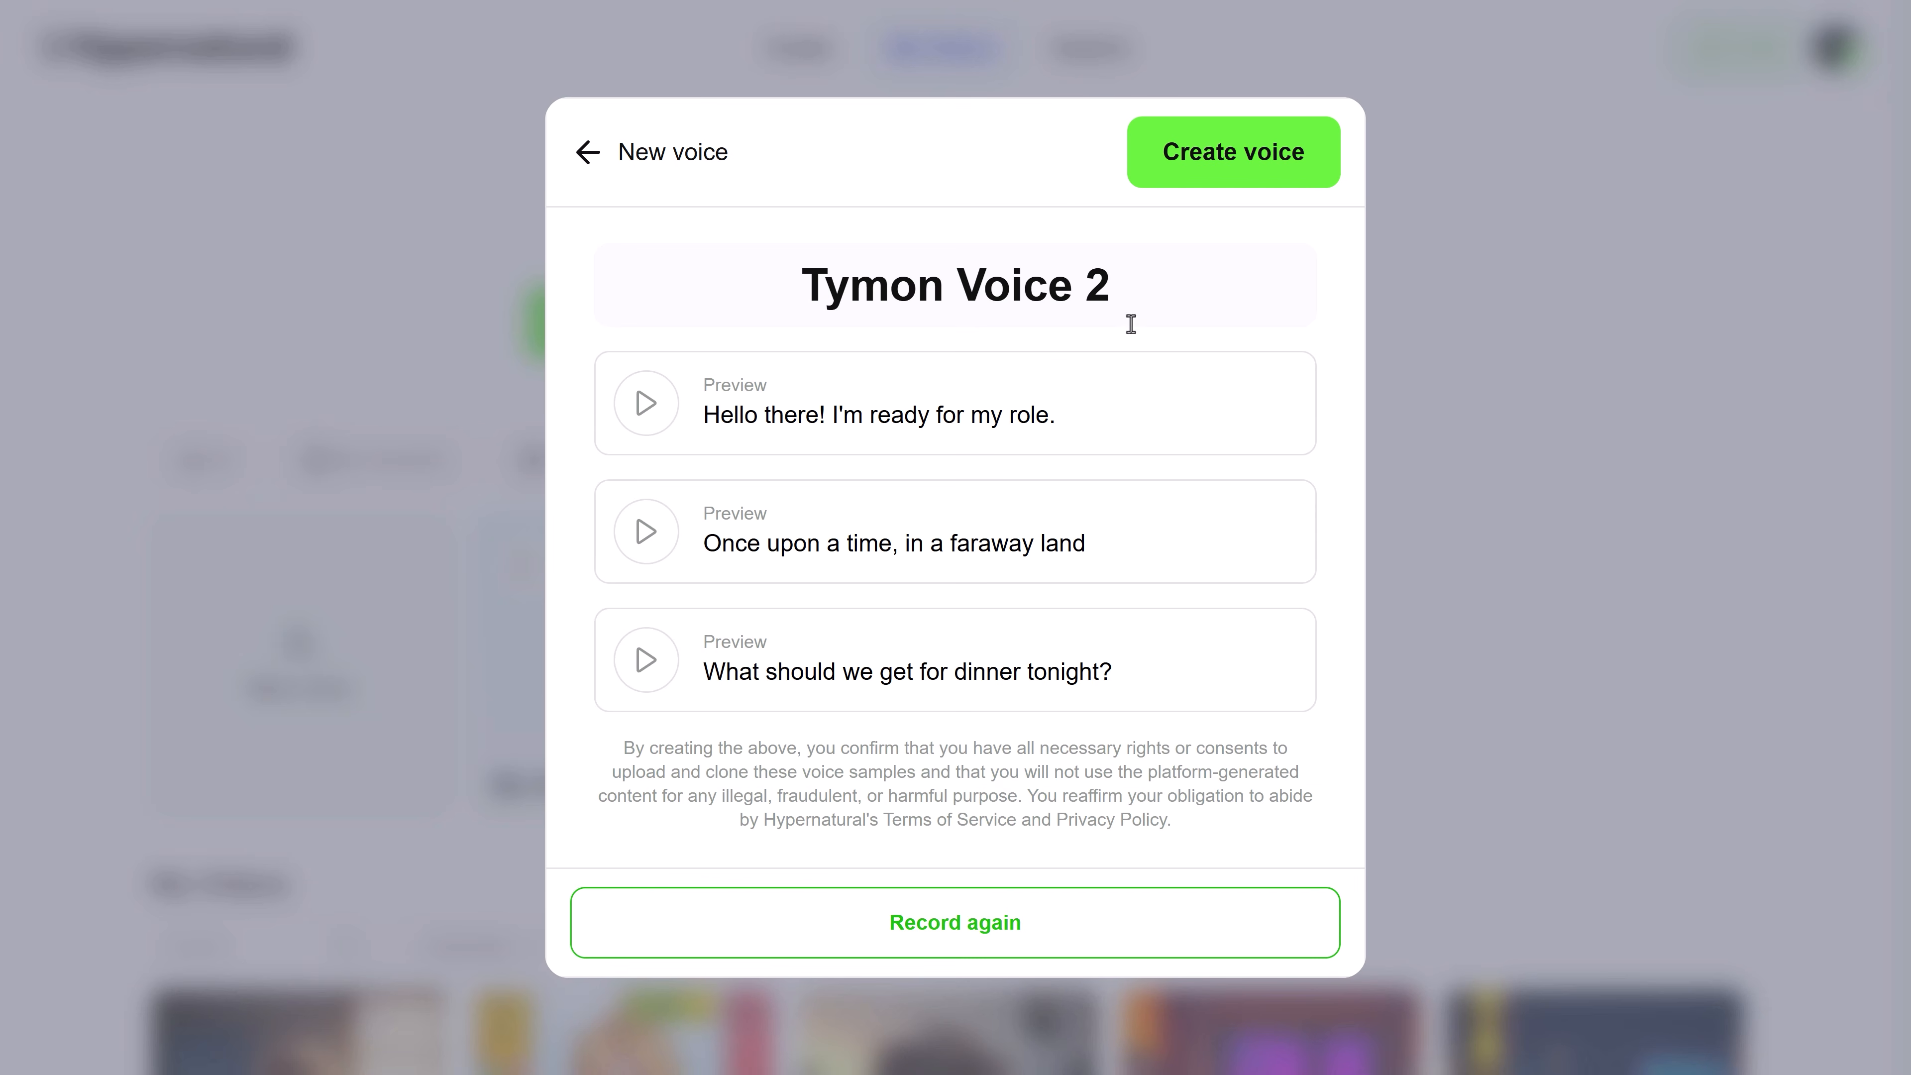
pyautogui.click(1220, 177)
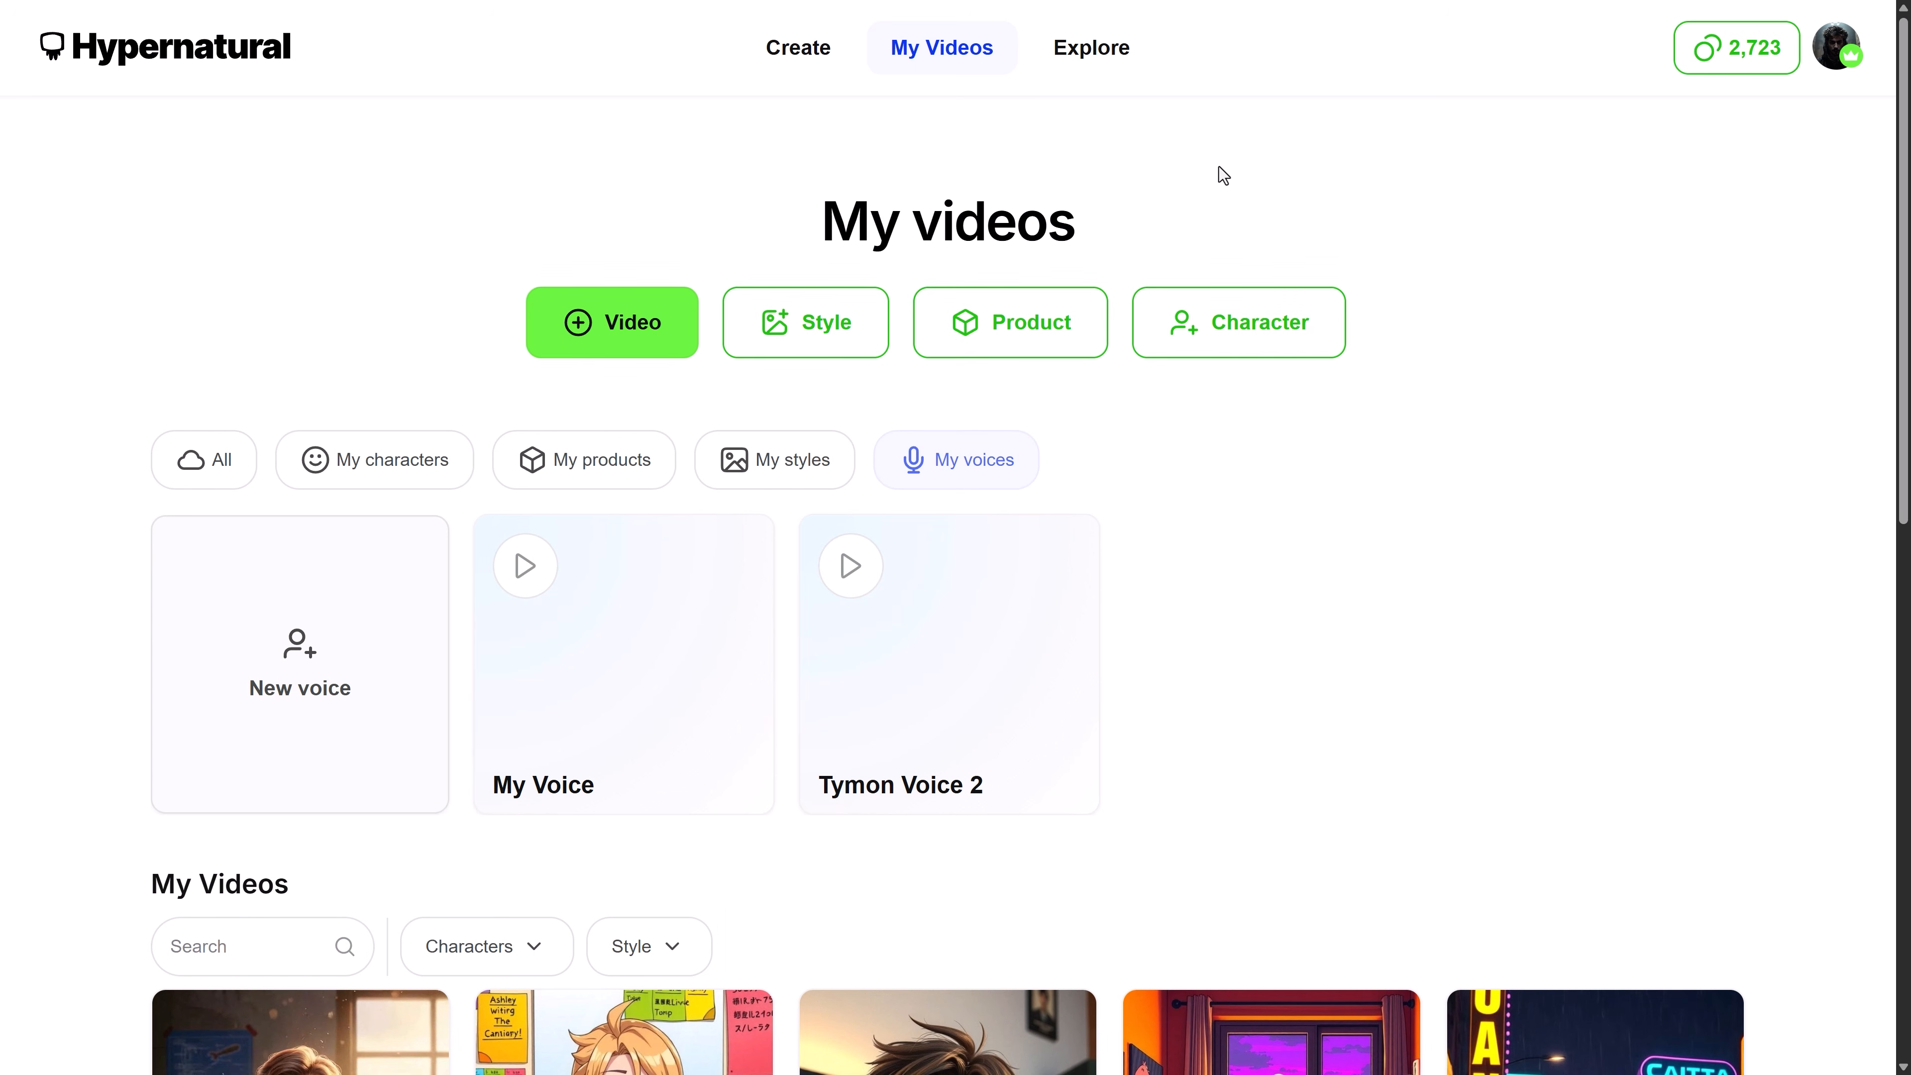
# Browse the Explore page's idea categories, templates and styles
pyautogui.click(1089, 60)
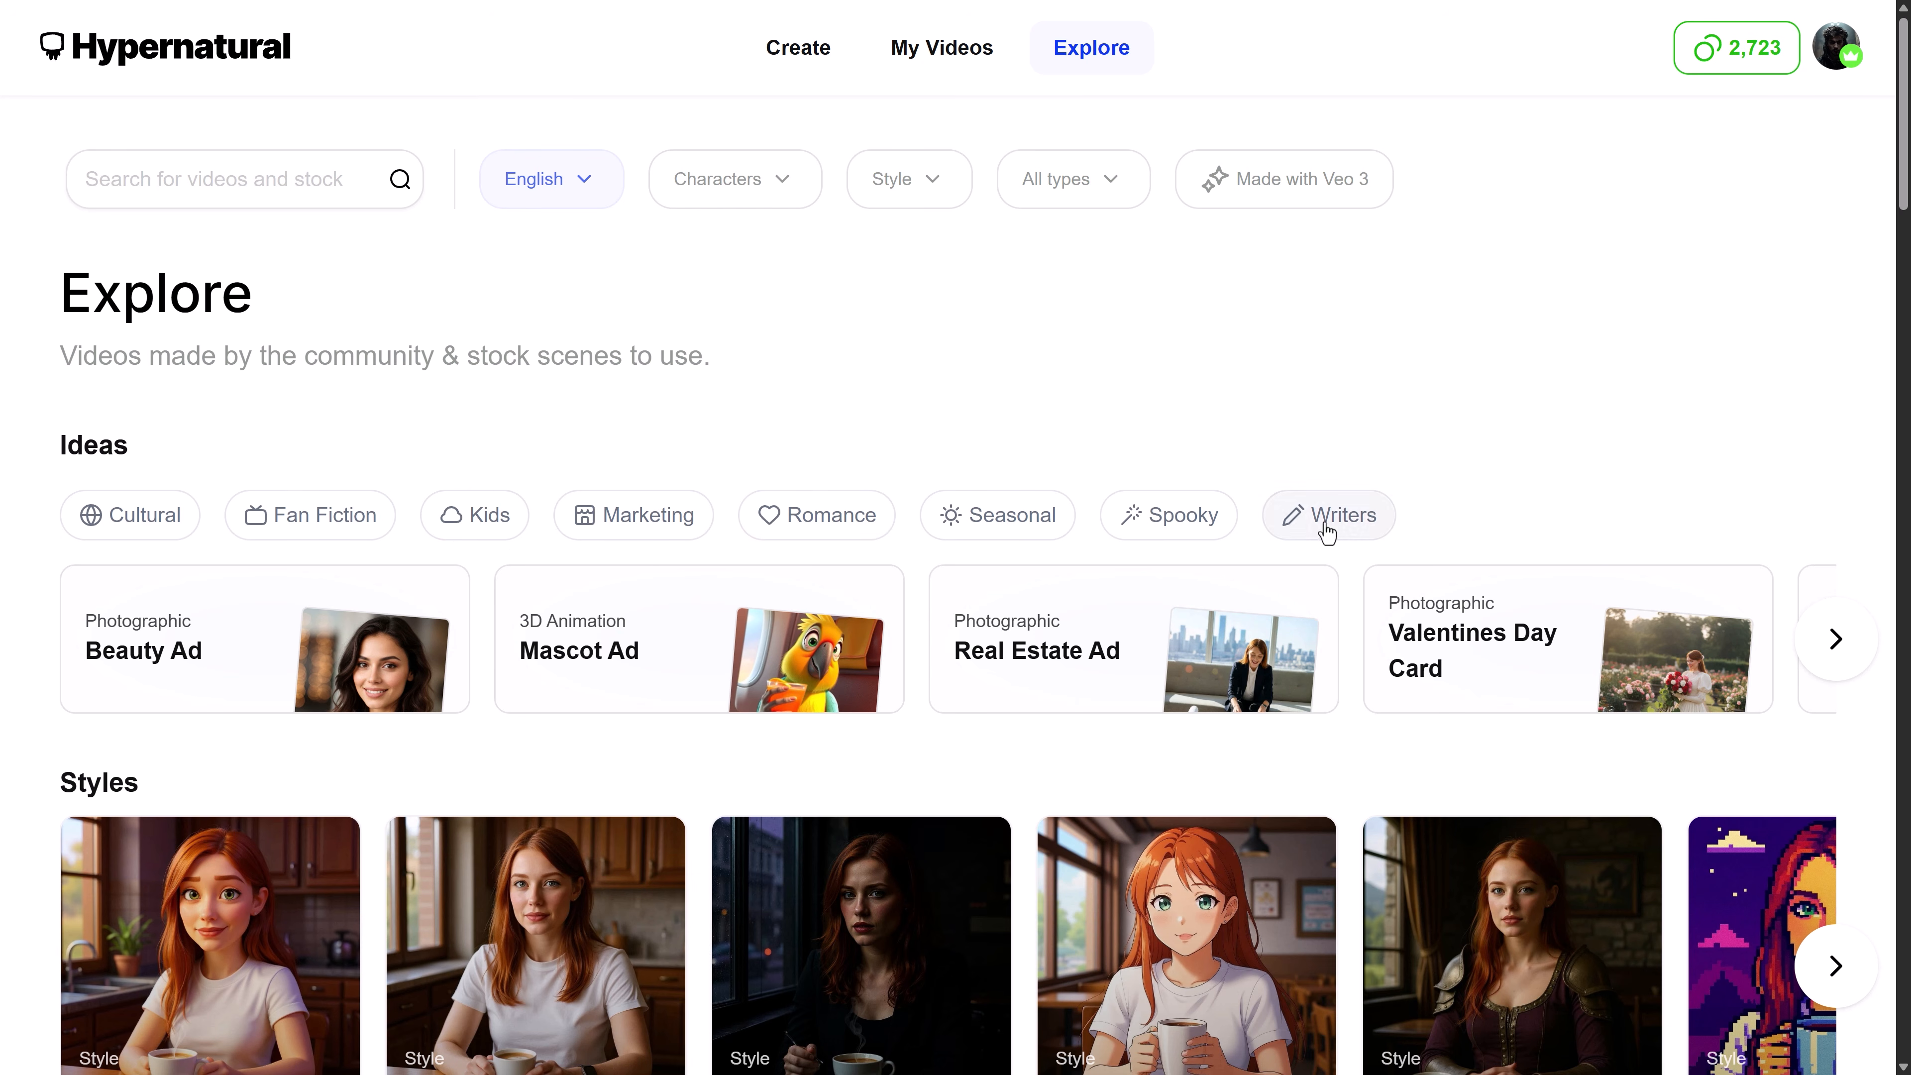
pyautogui.scroll(-7, 1327, 533)
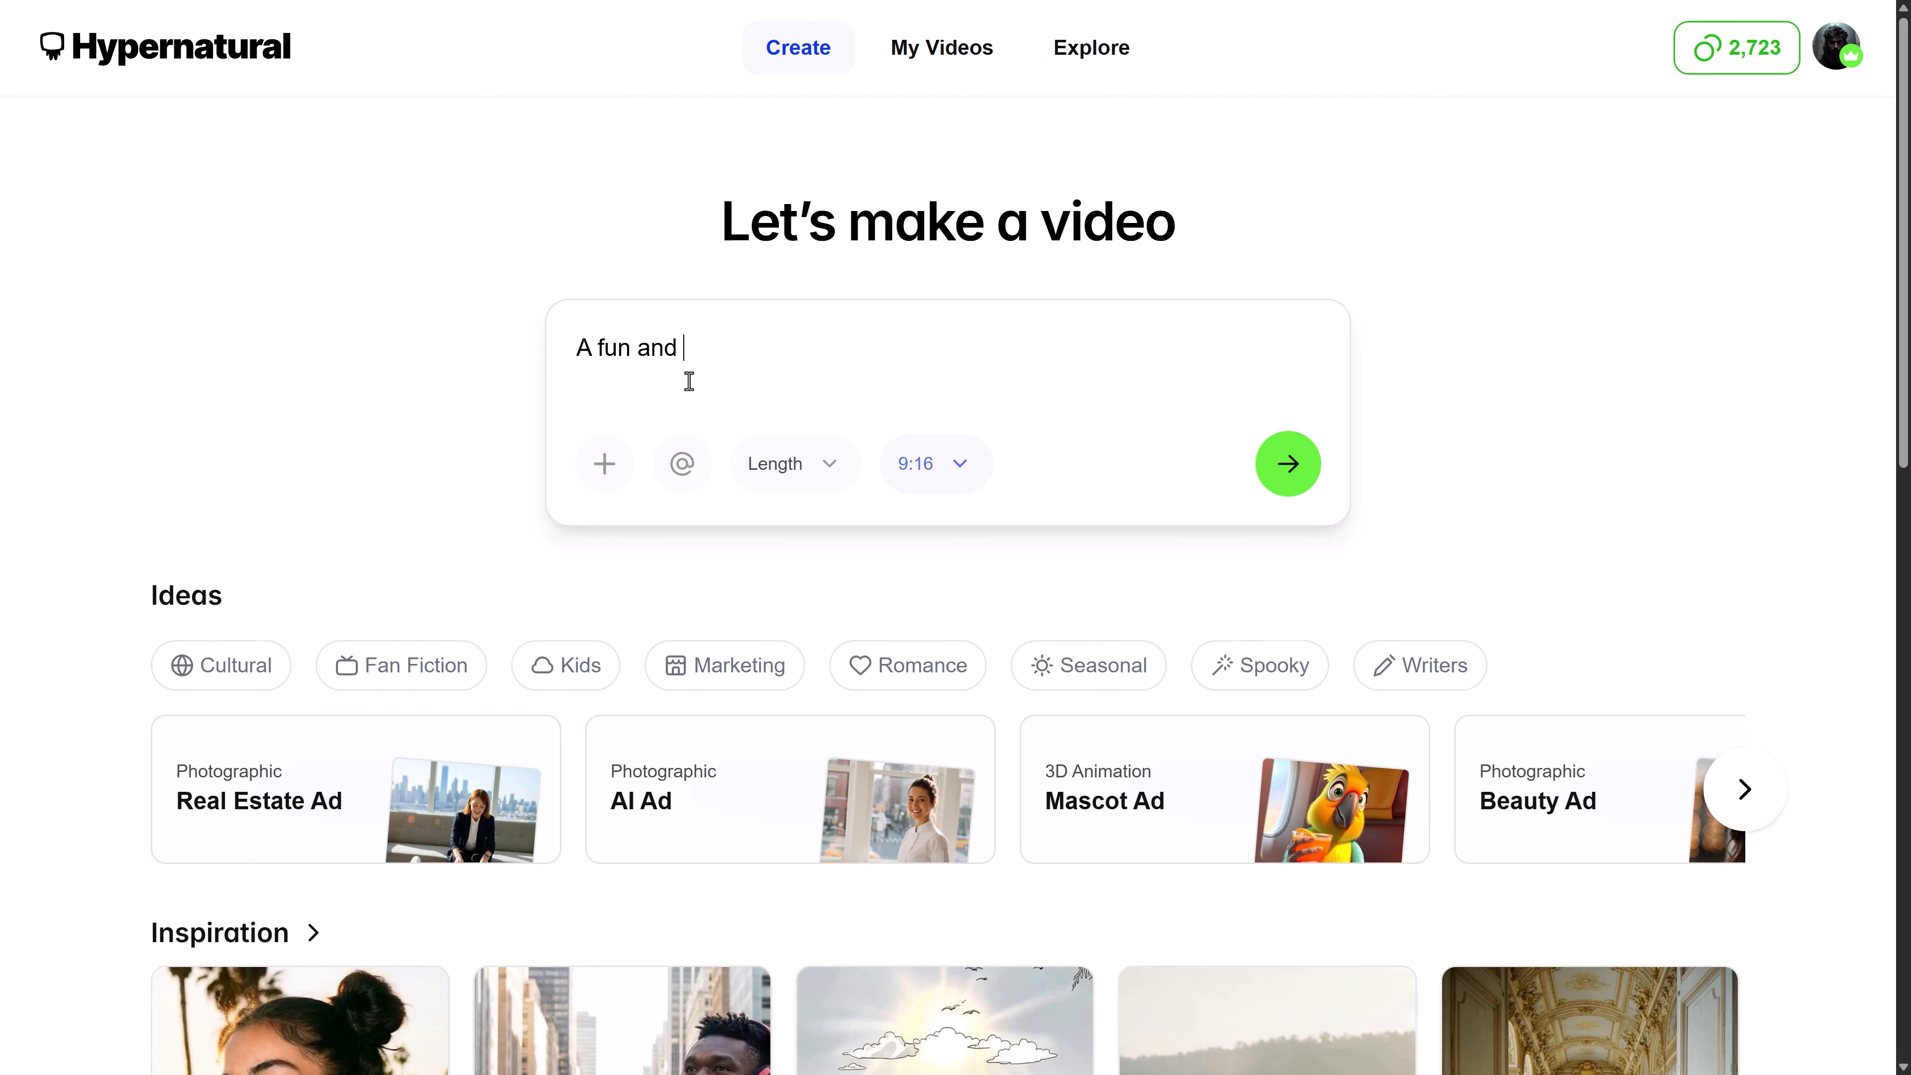
# Begin a video prompt for a fun, fast paced cartoon about catching the school bus, told by a single narrator, referencing the first saved character
pyautogui.write('fast paced cartoon story about a character named Tymon trying to cat')
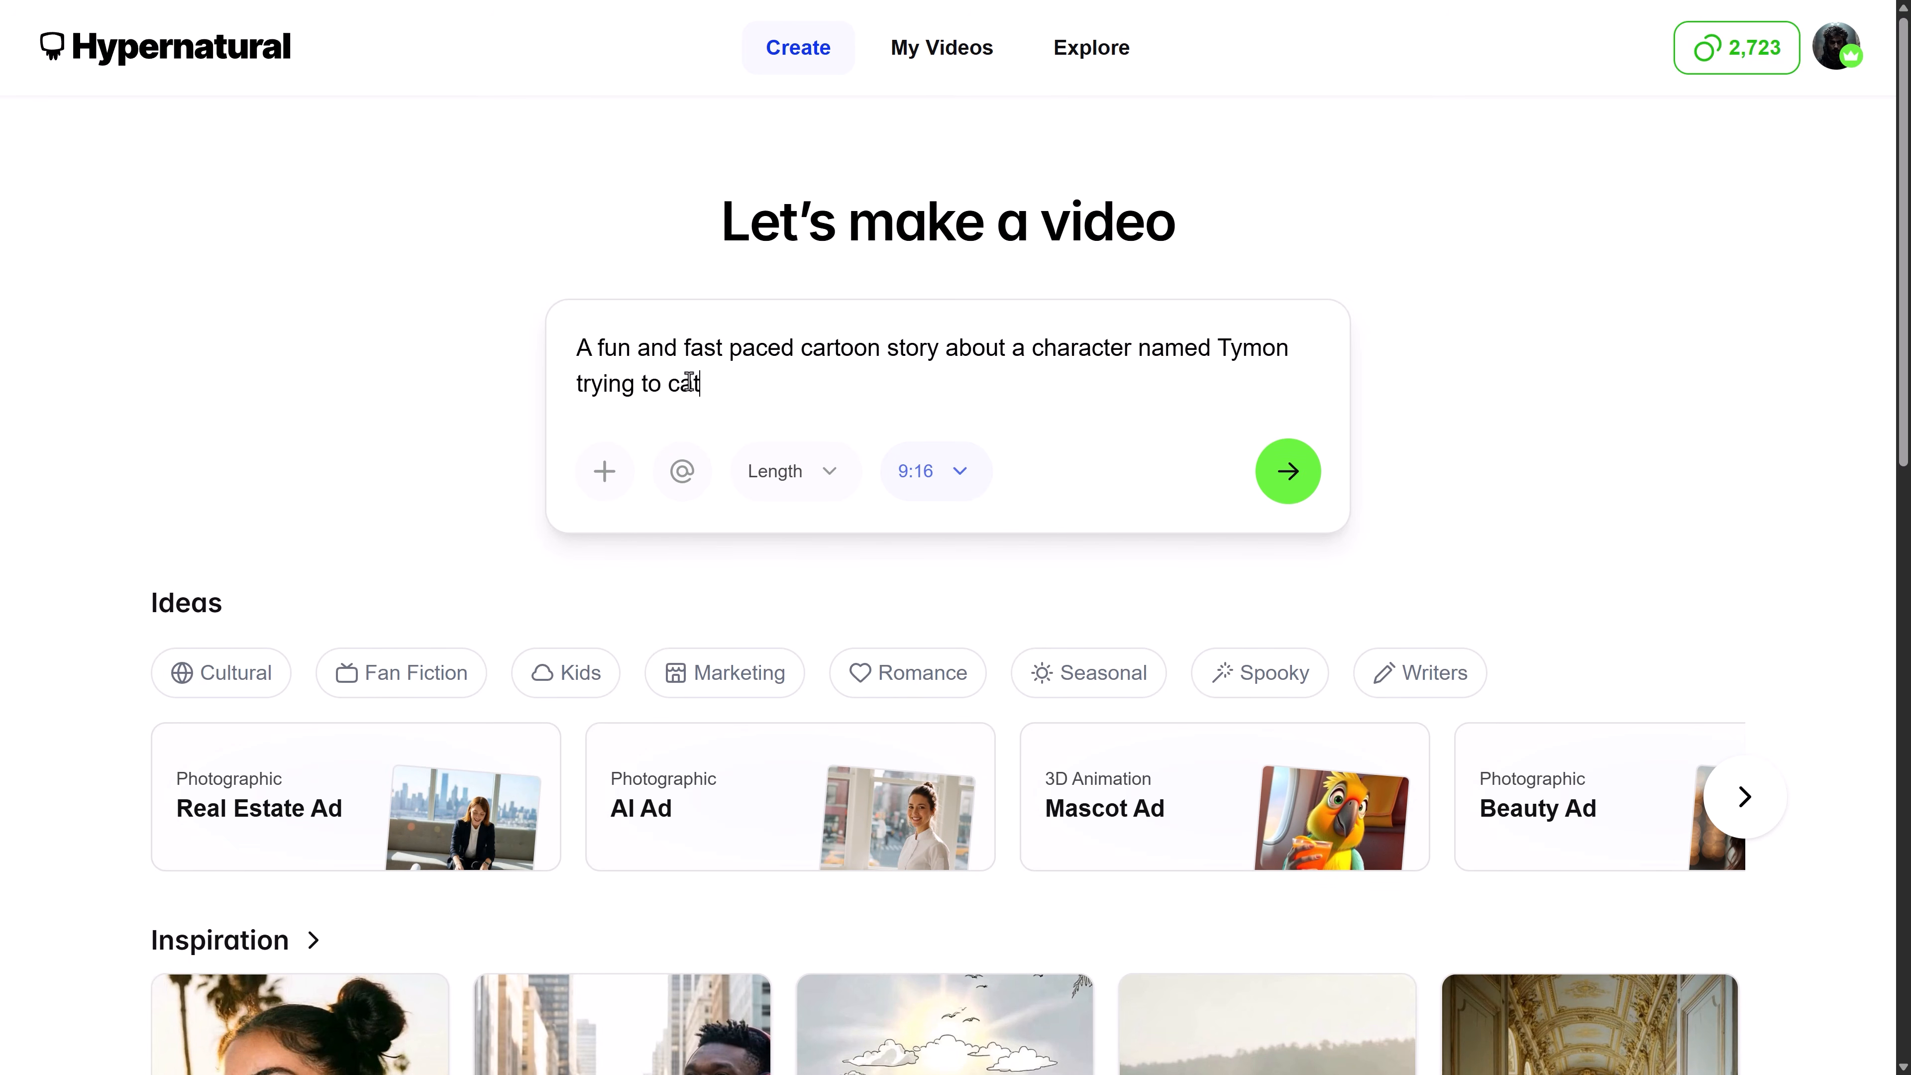
pyautogui.write('ch a school but. The story is told entirely through a single narrator (@')
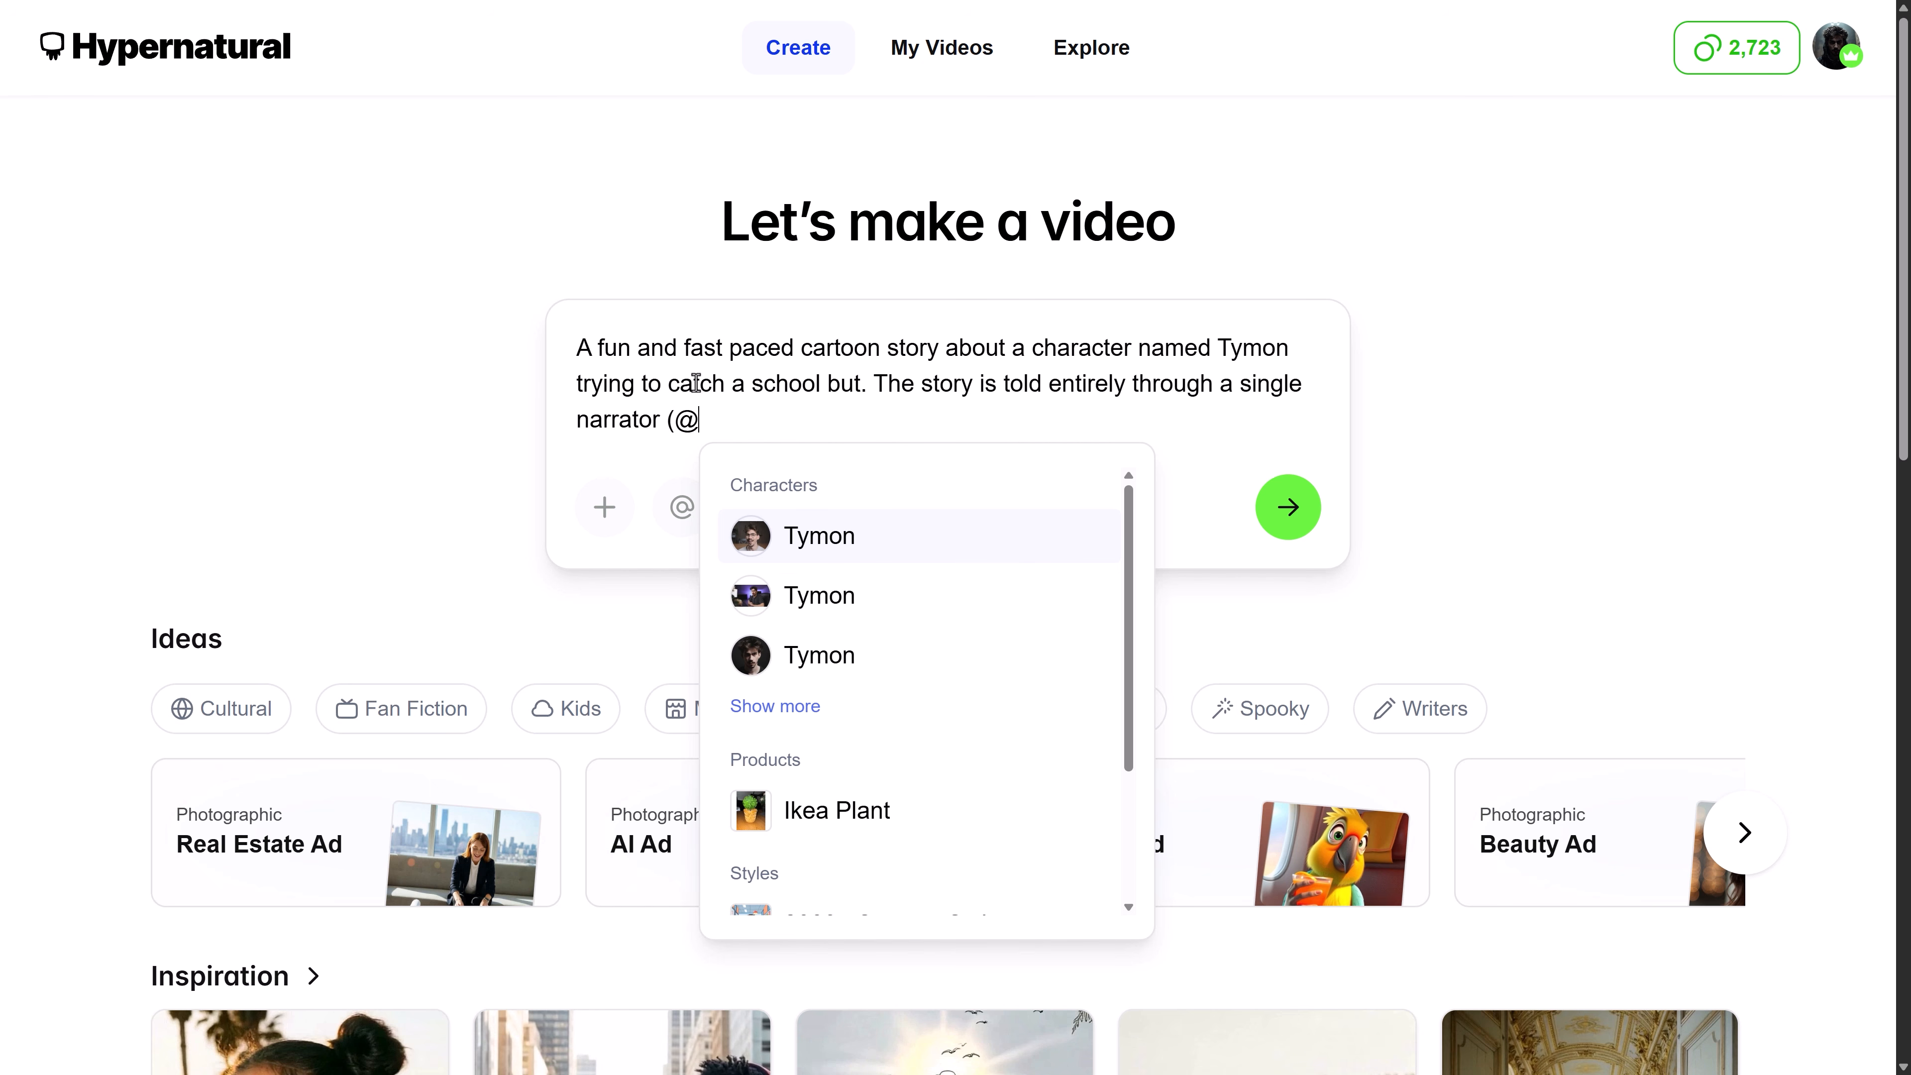
pyautogui.click(847, 539)
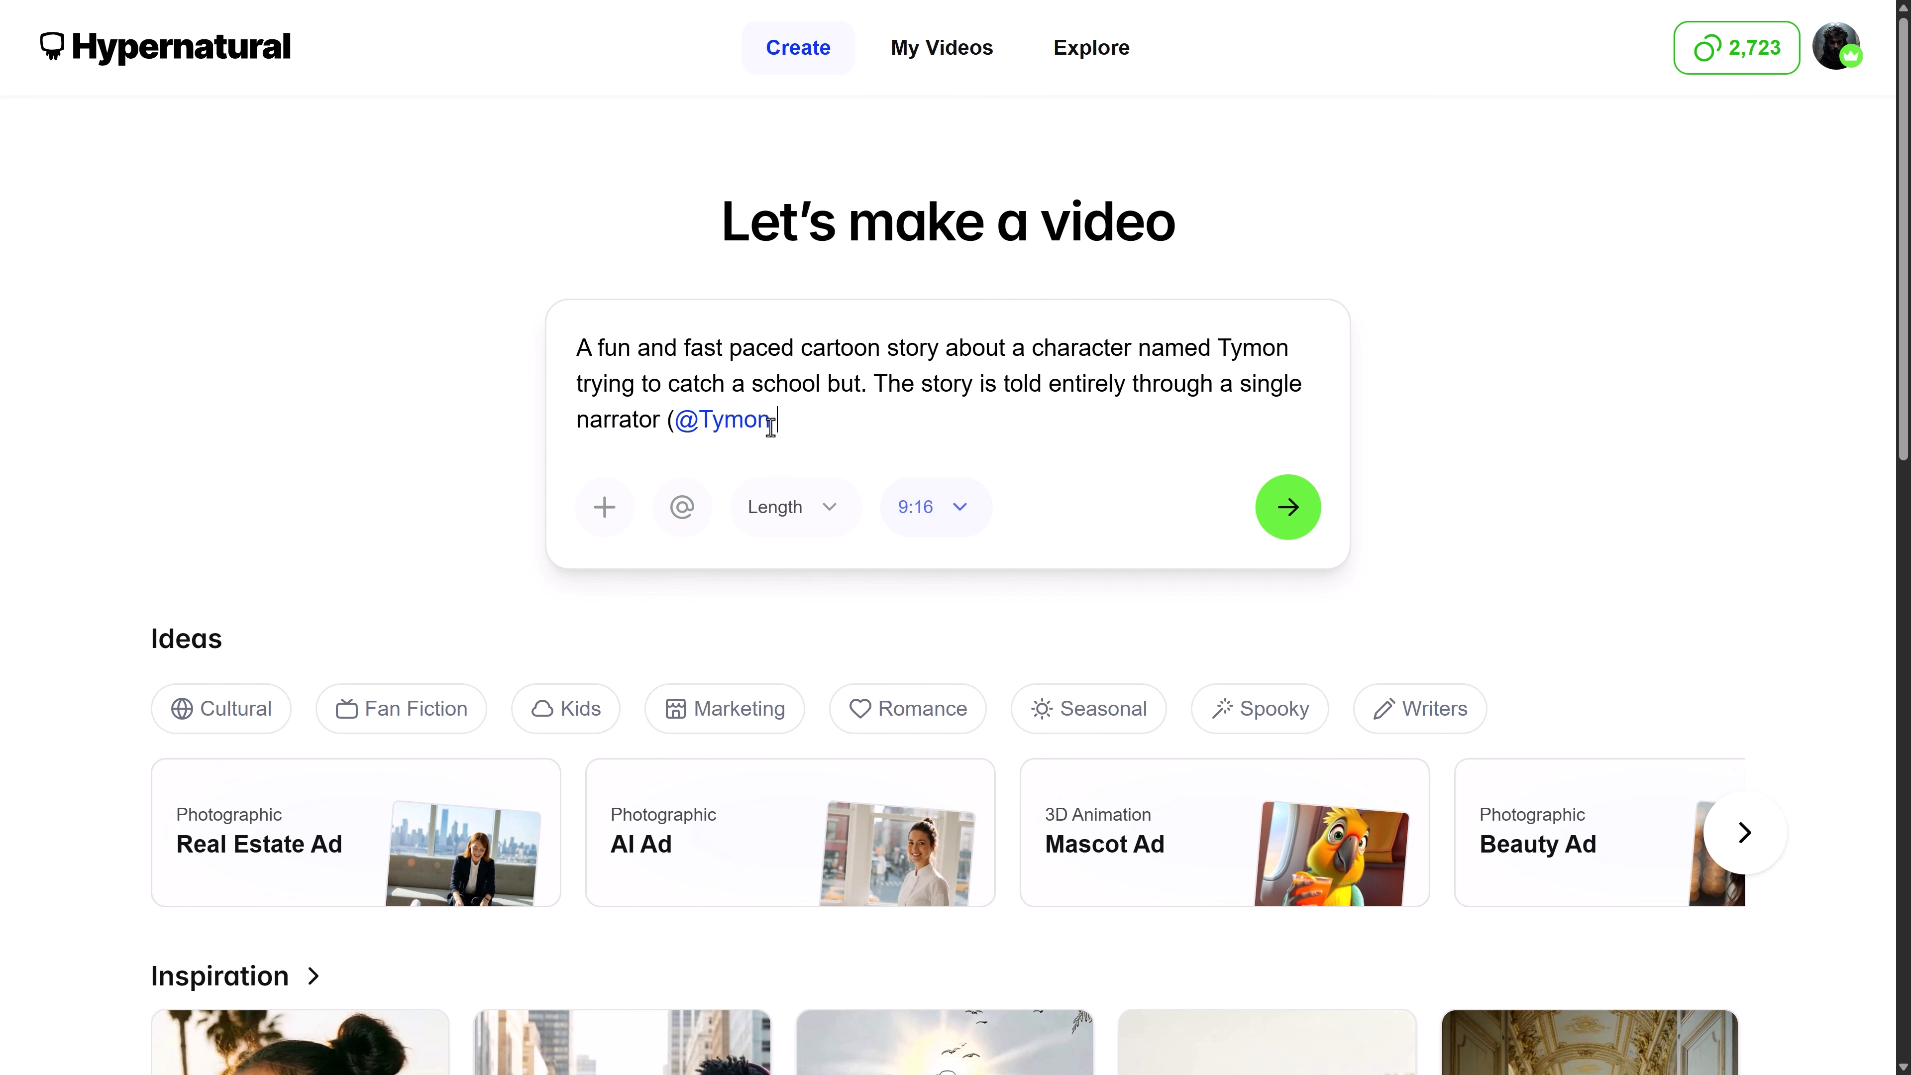
# Reference the 2000s Cartoon Style and the Ikea Plant product in the video prompt
pyautogui.click(691, 503)
pyautogui.scroll(-5, 753, 662)
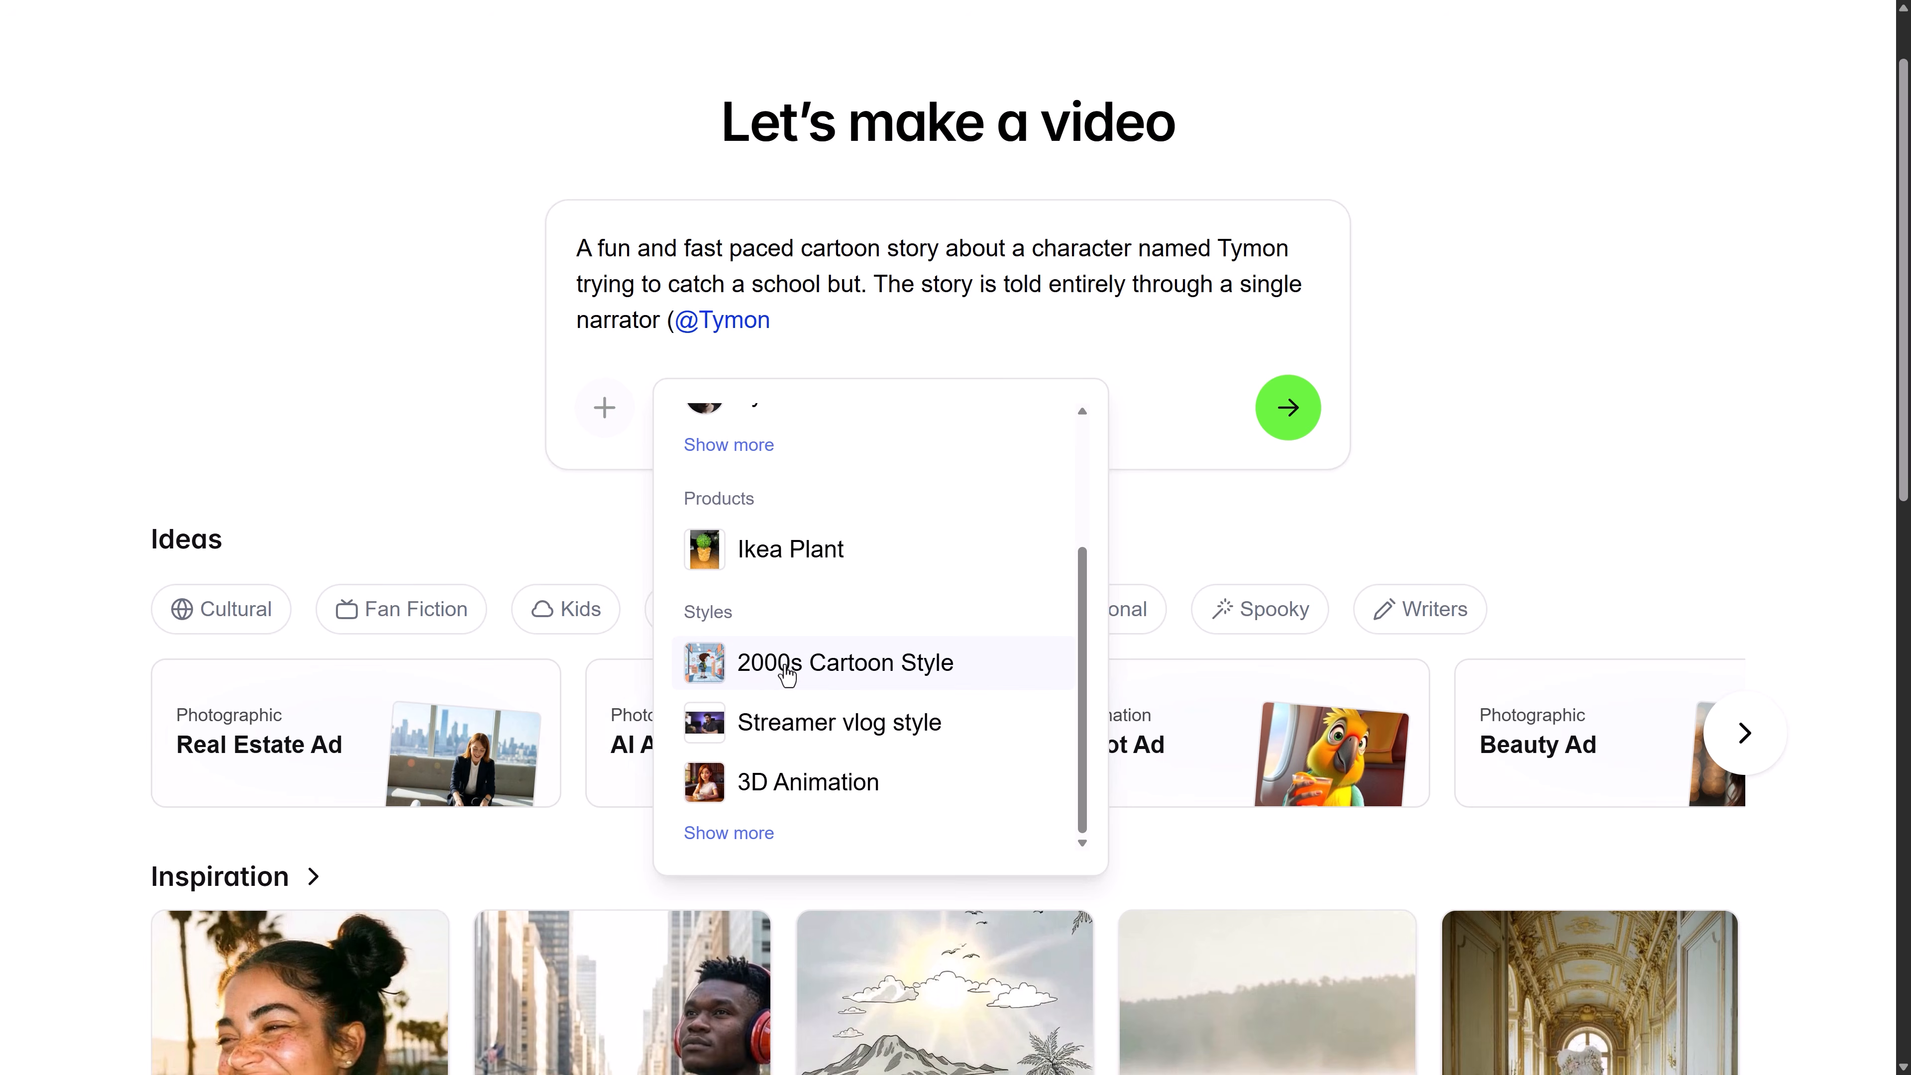
pyautogui.click(787, 676)
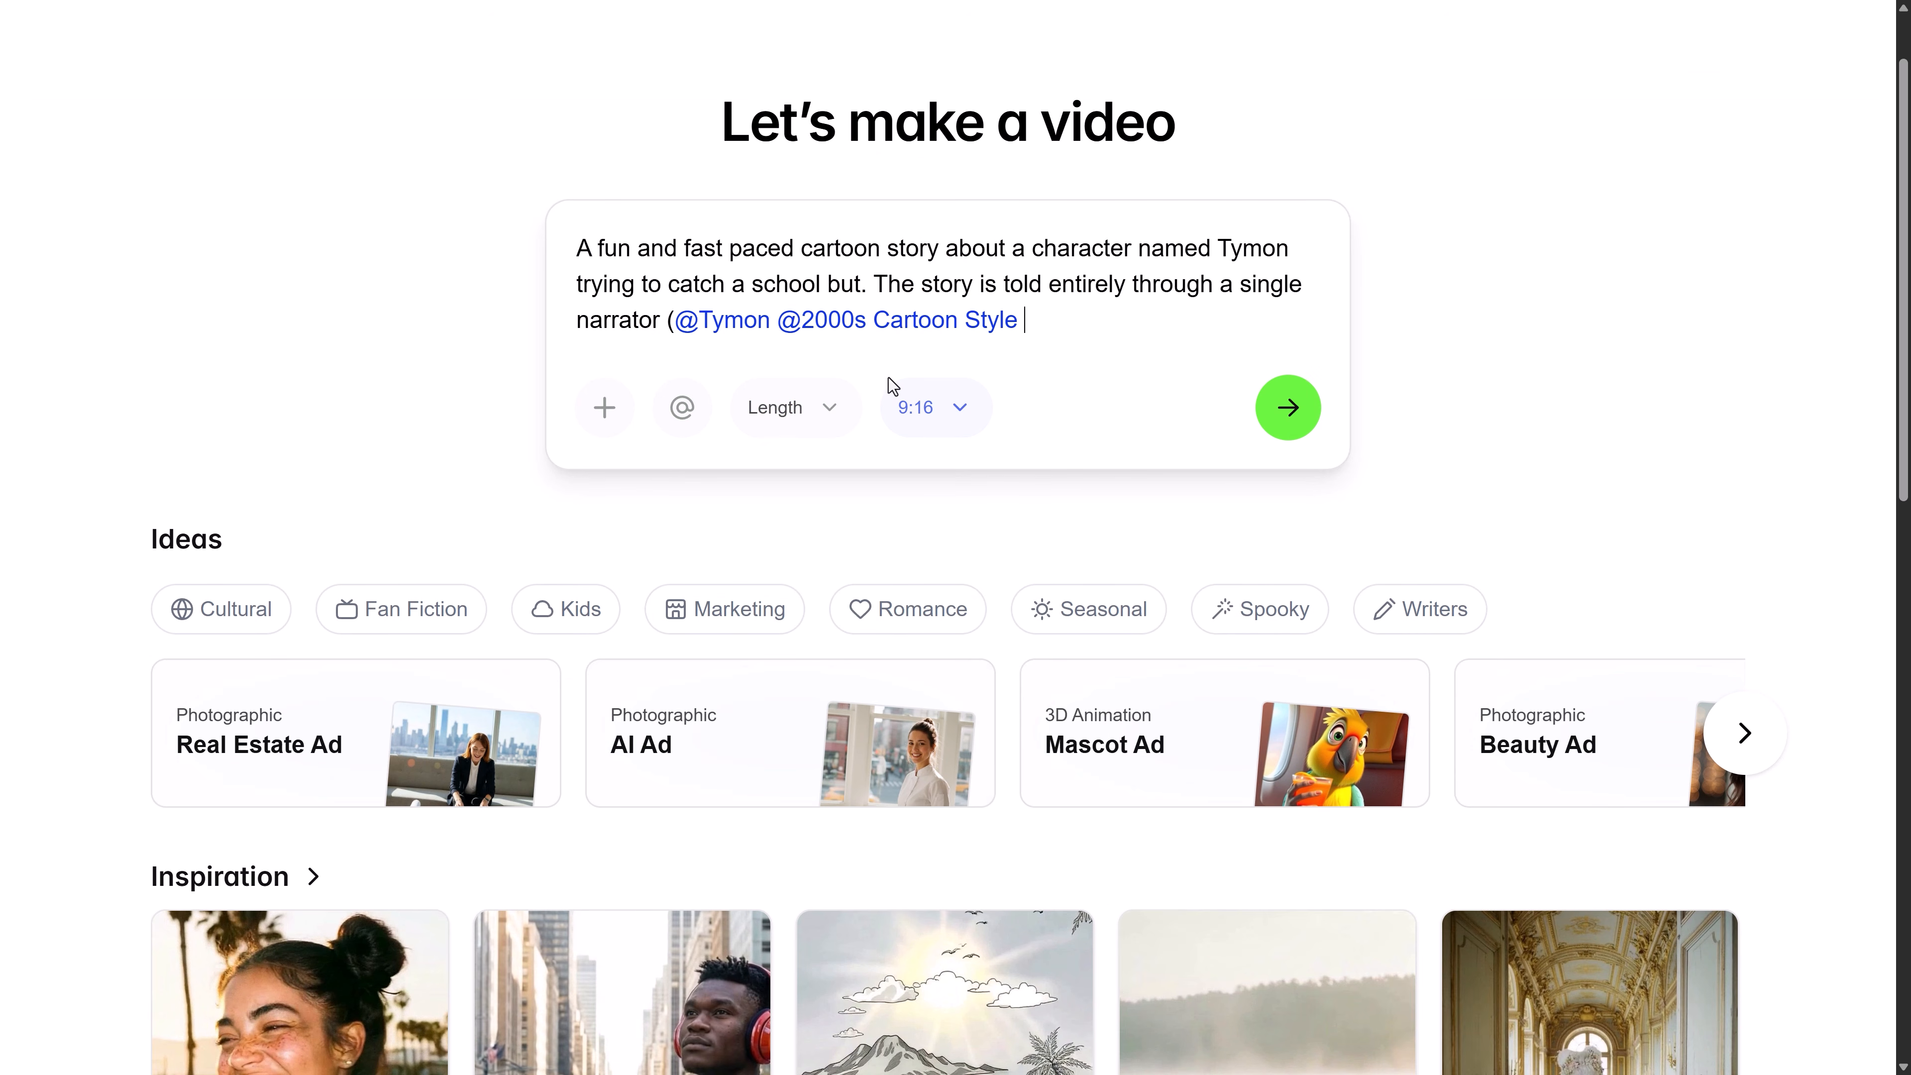
pyautogui.click(682, 408)
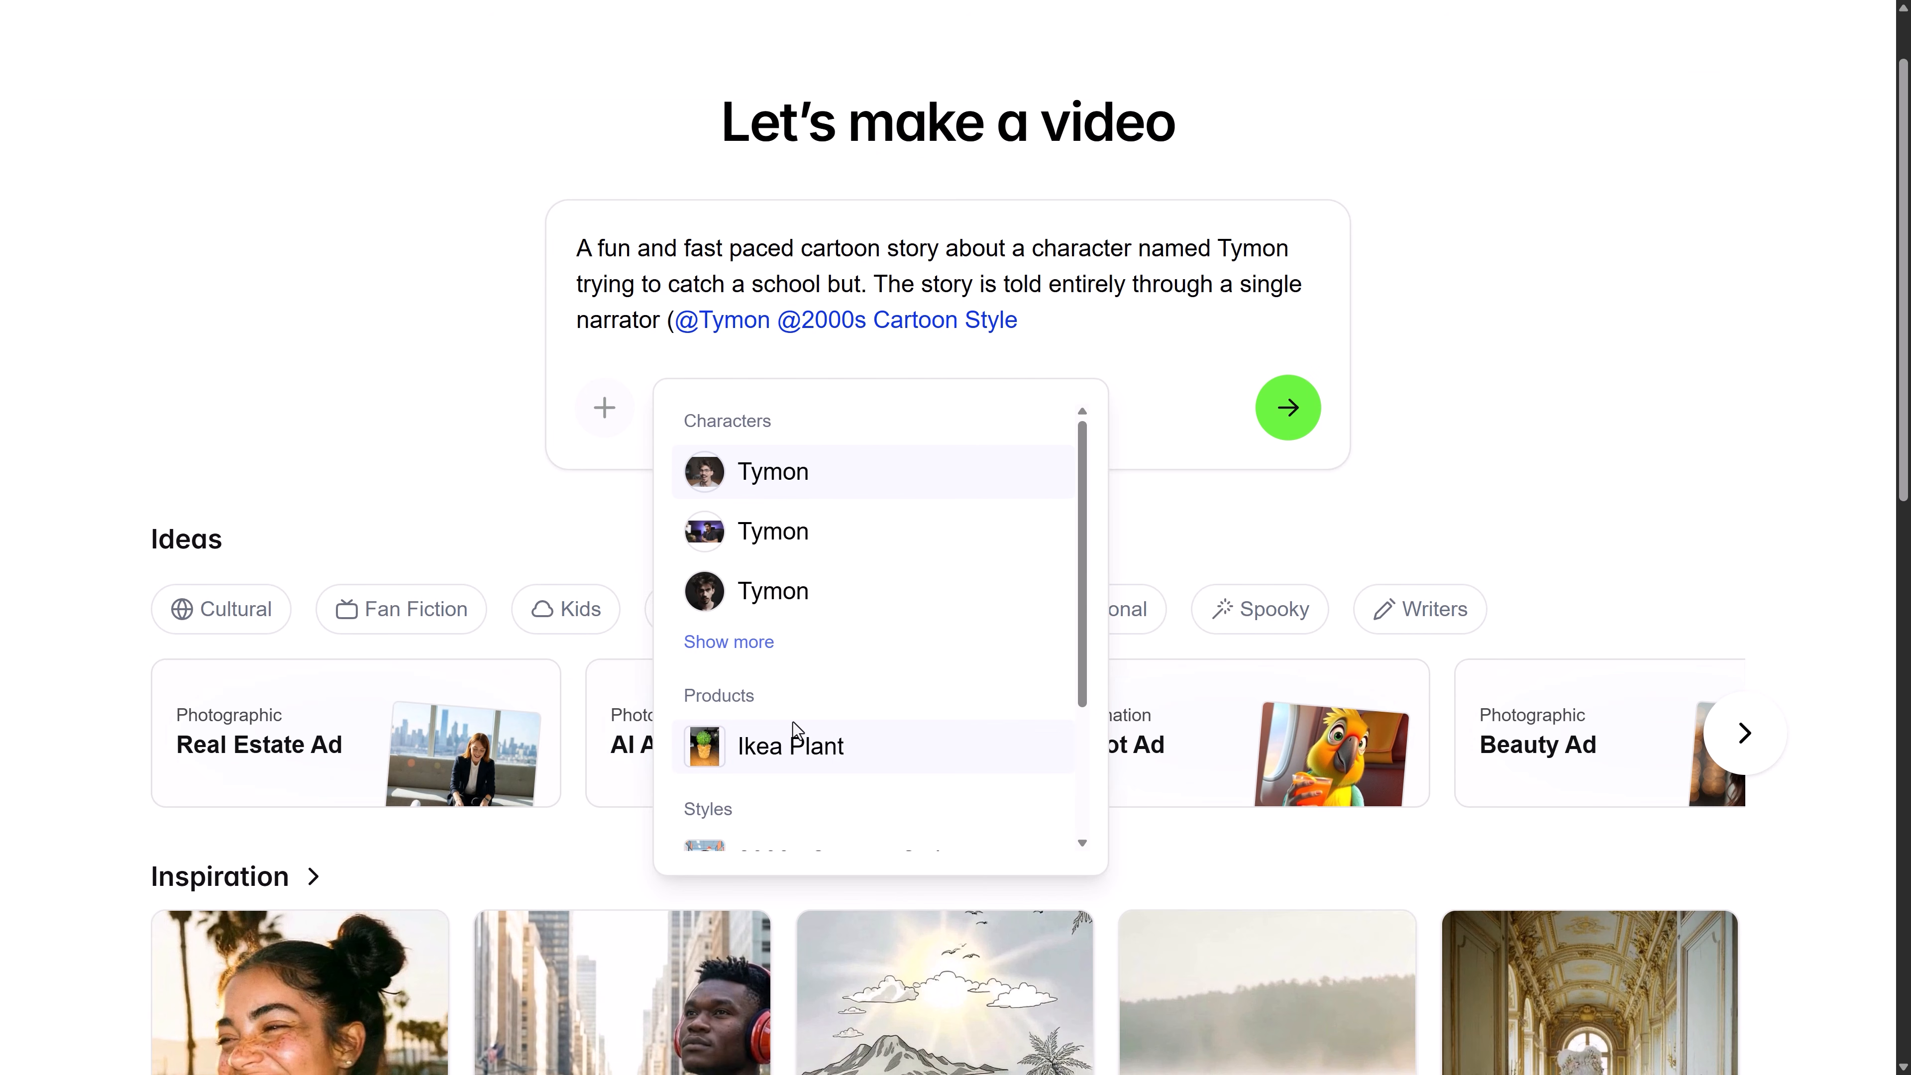
pyautogui.click(794, 738)
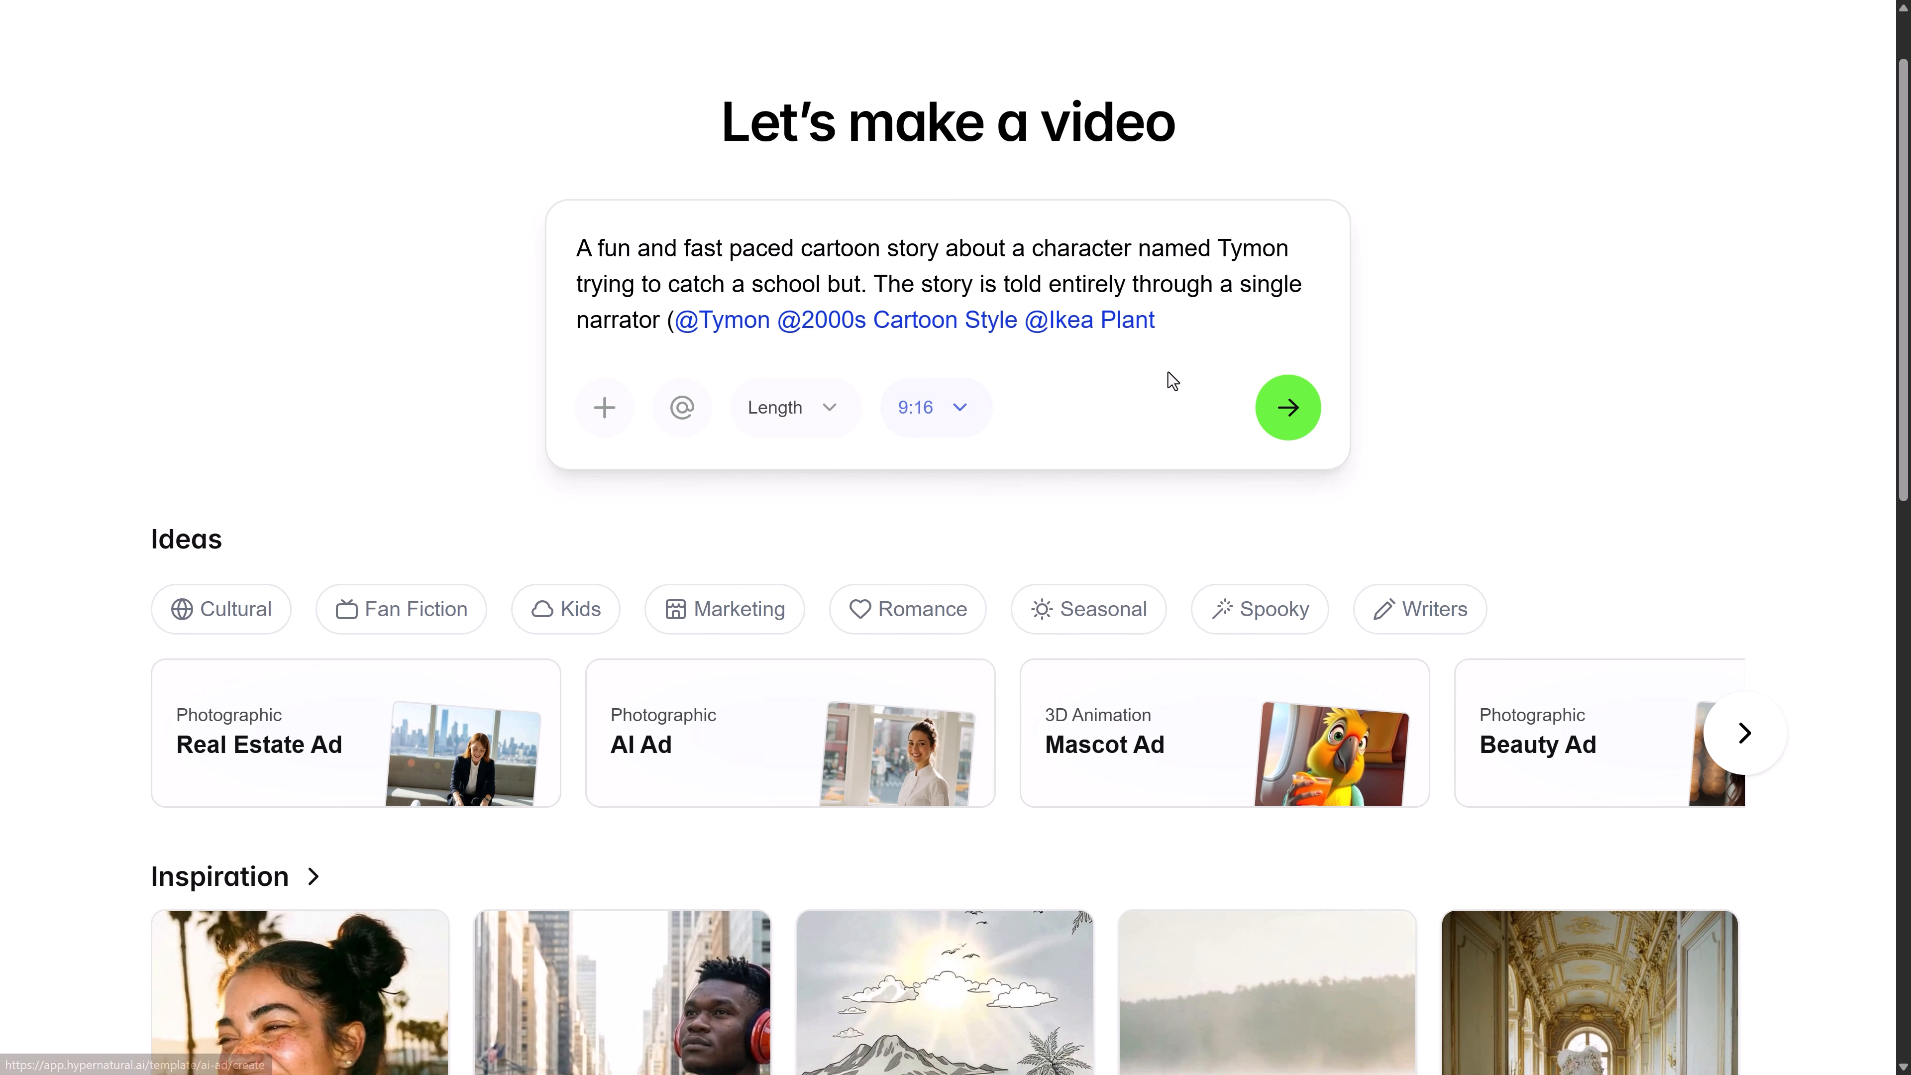
# Complete the prompt with increasingly chaotic everyday obstacles, a humorous, energetic tone, and a final sprint and jump onto the bus just in time
pyautogui.write(') As he runs toward the bus, he keeps getting delayed by typical everyday obstacles: oversleeping, tripping, losing his shoe, etc...')
pyautogui.hotkey('shift', 'Return')
pyautogui.hotkey('shift', 'Return')
pyautogui.write('Each obs')
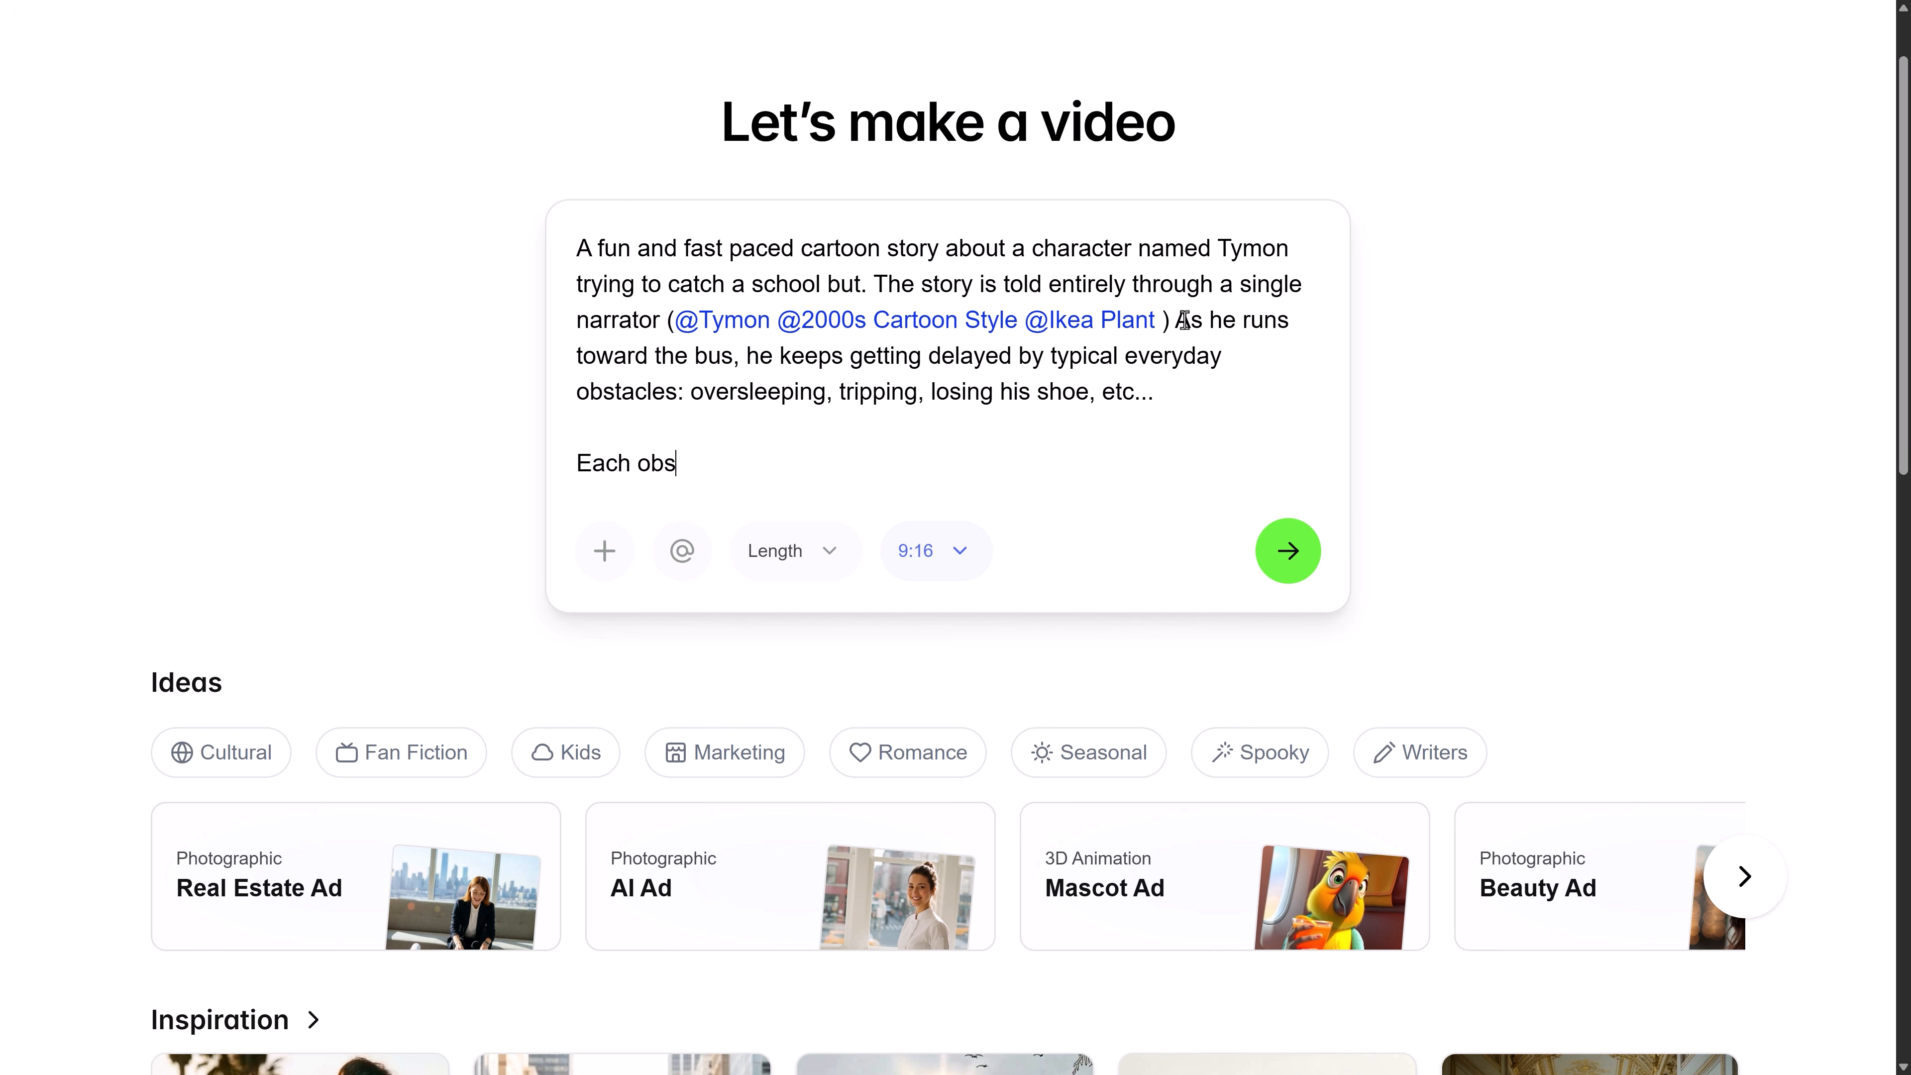
pyautogui.write('tacle becomes more chaotic. The tone is humorous, energetic. In the end, the bus drives away, but Tymon makes one final sprint and barely manages to jump onto the bus just in time.')
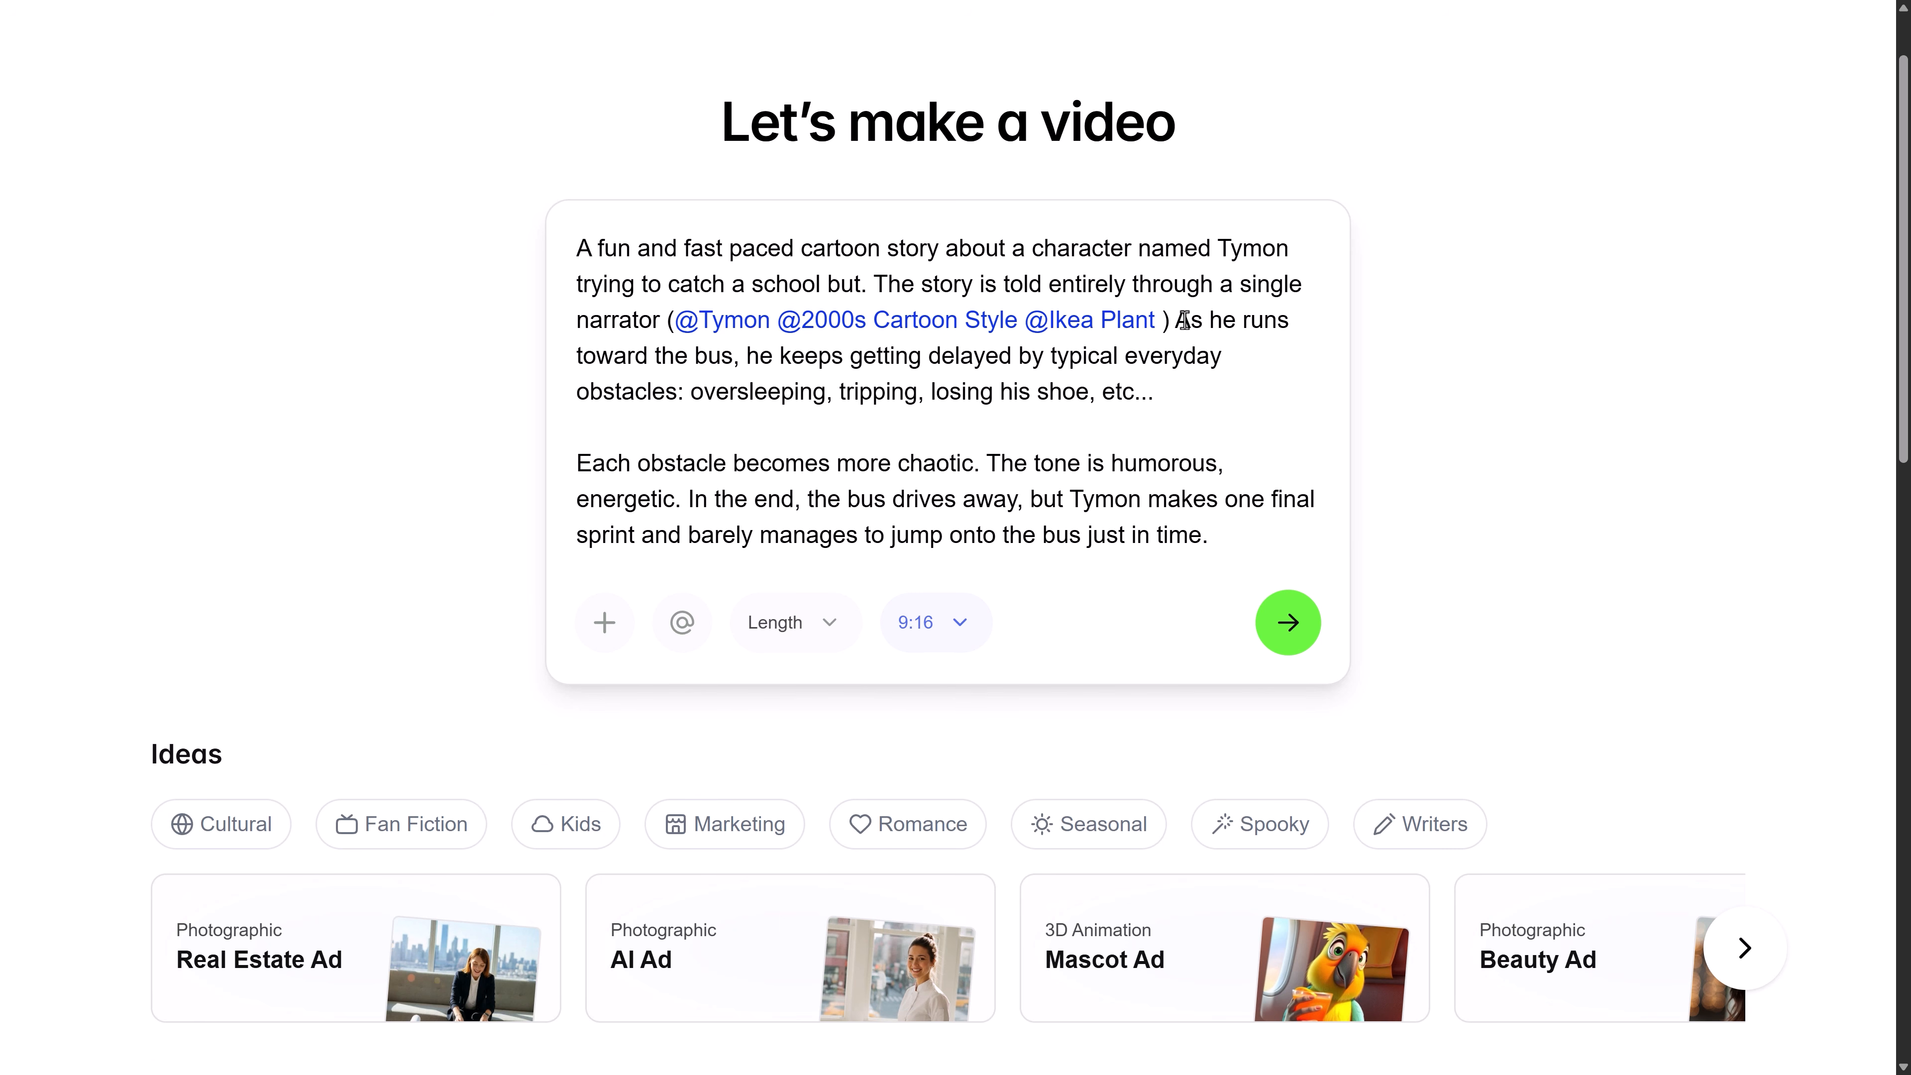
# Set the video to 16:9 landscape with the Short length of 1-3 minutes and generate its script
pyautogui.click(971, 615)
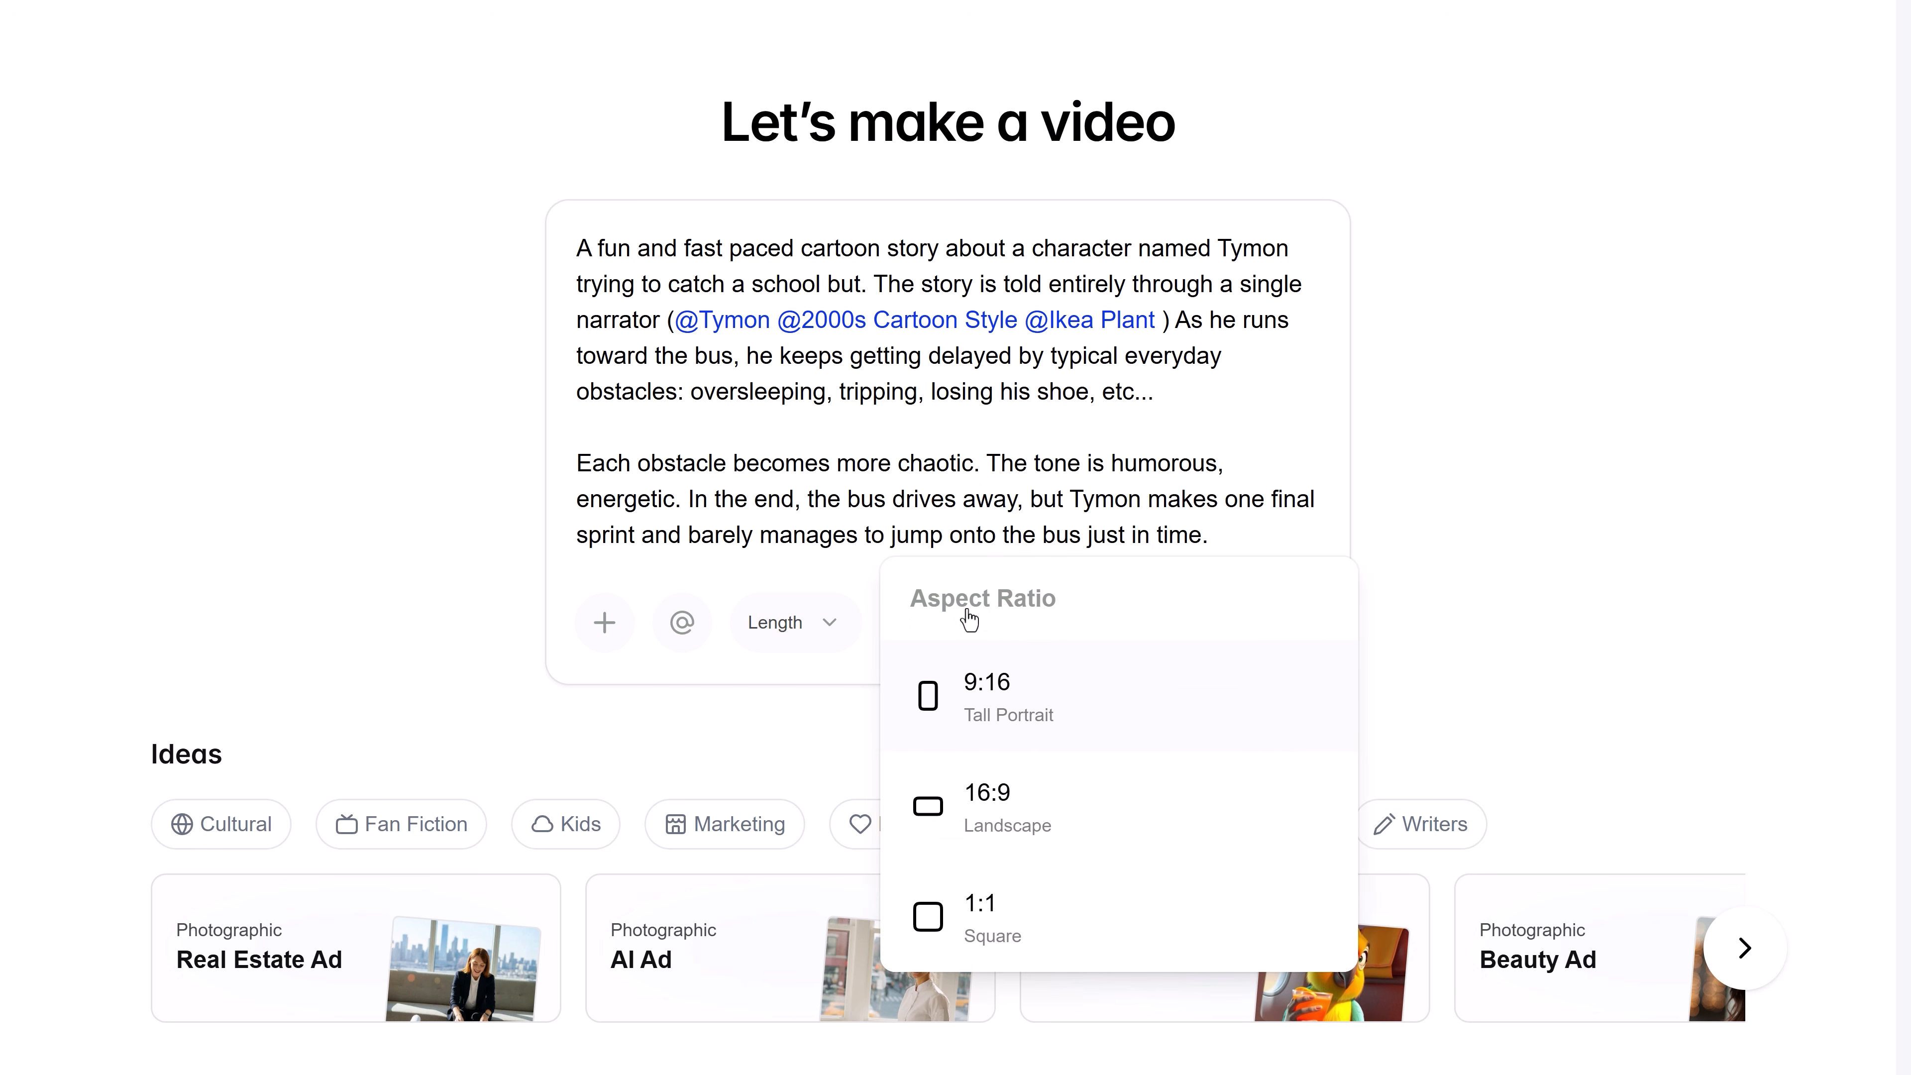
pyautogui.click(995, 802)
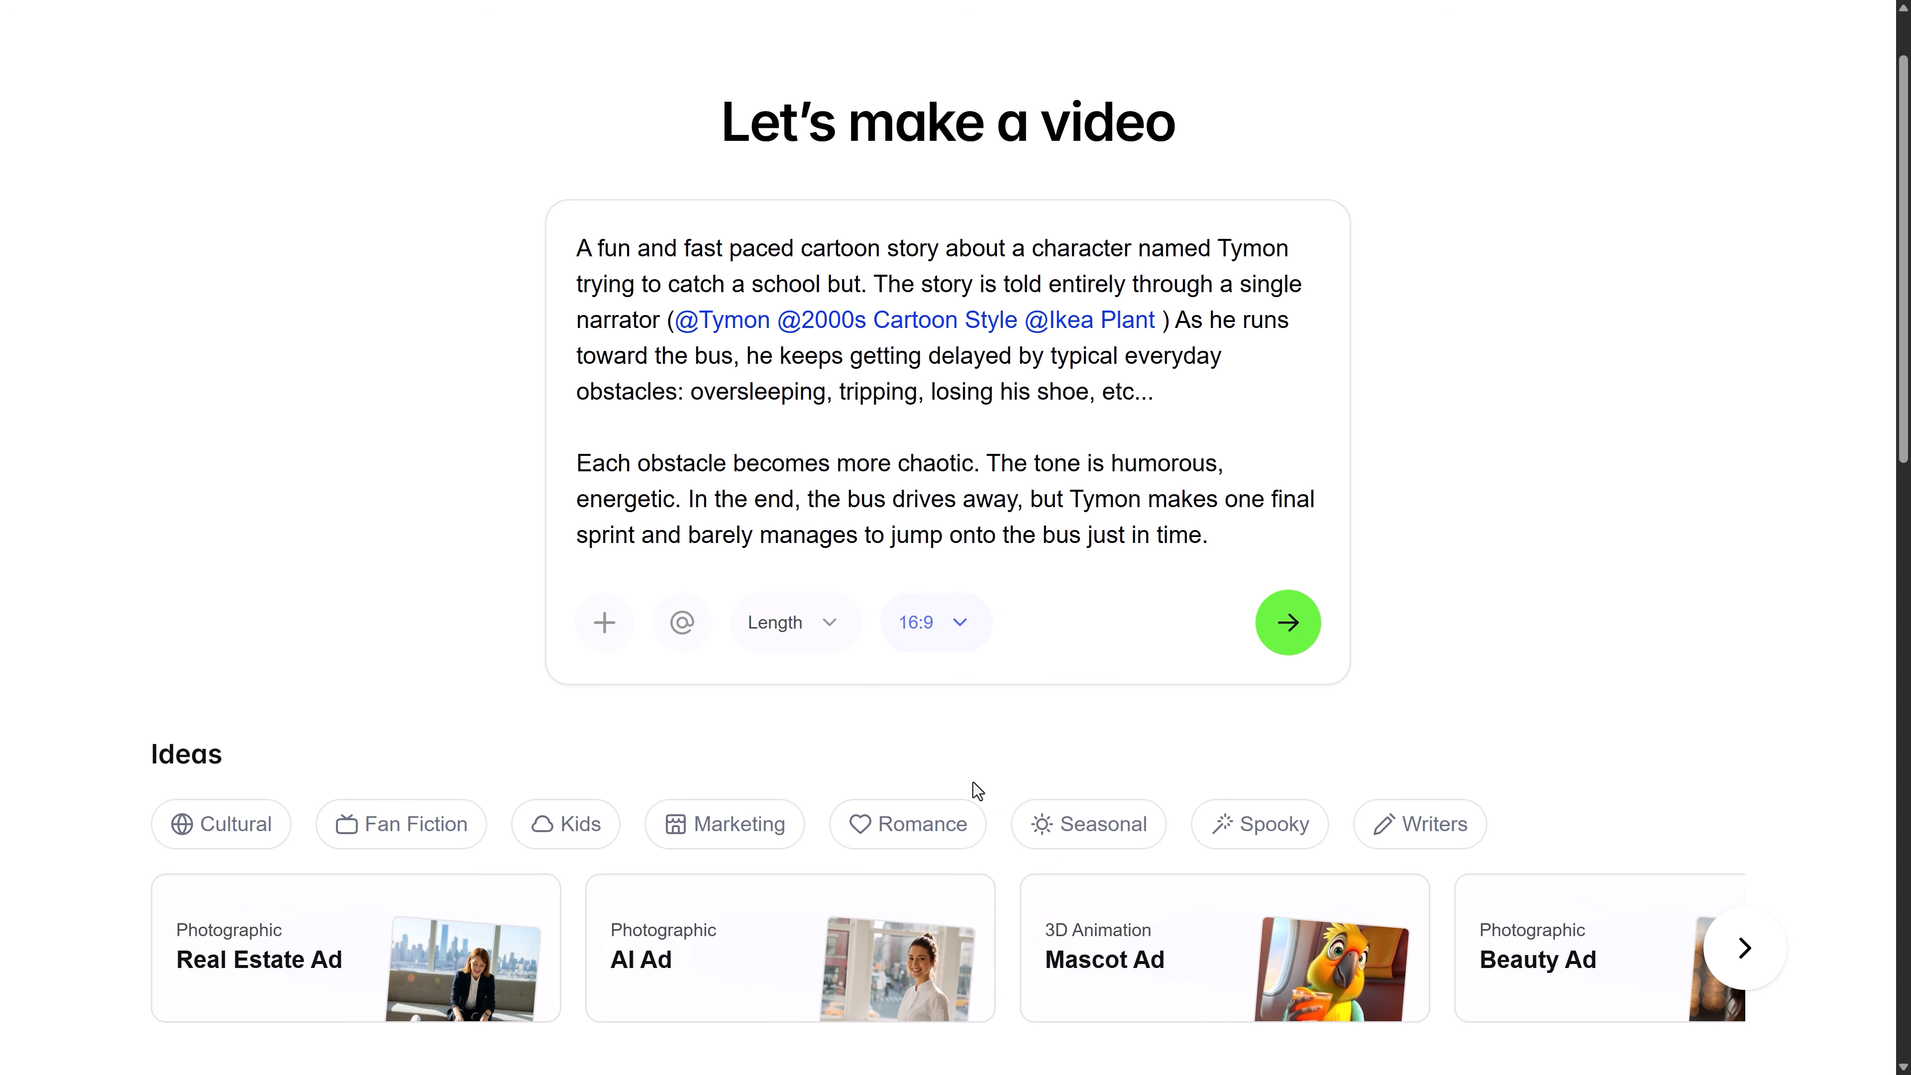
pyautogui.click(832, 640)
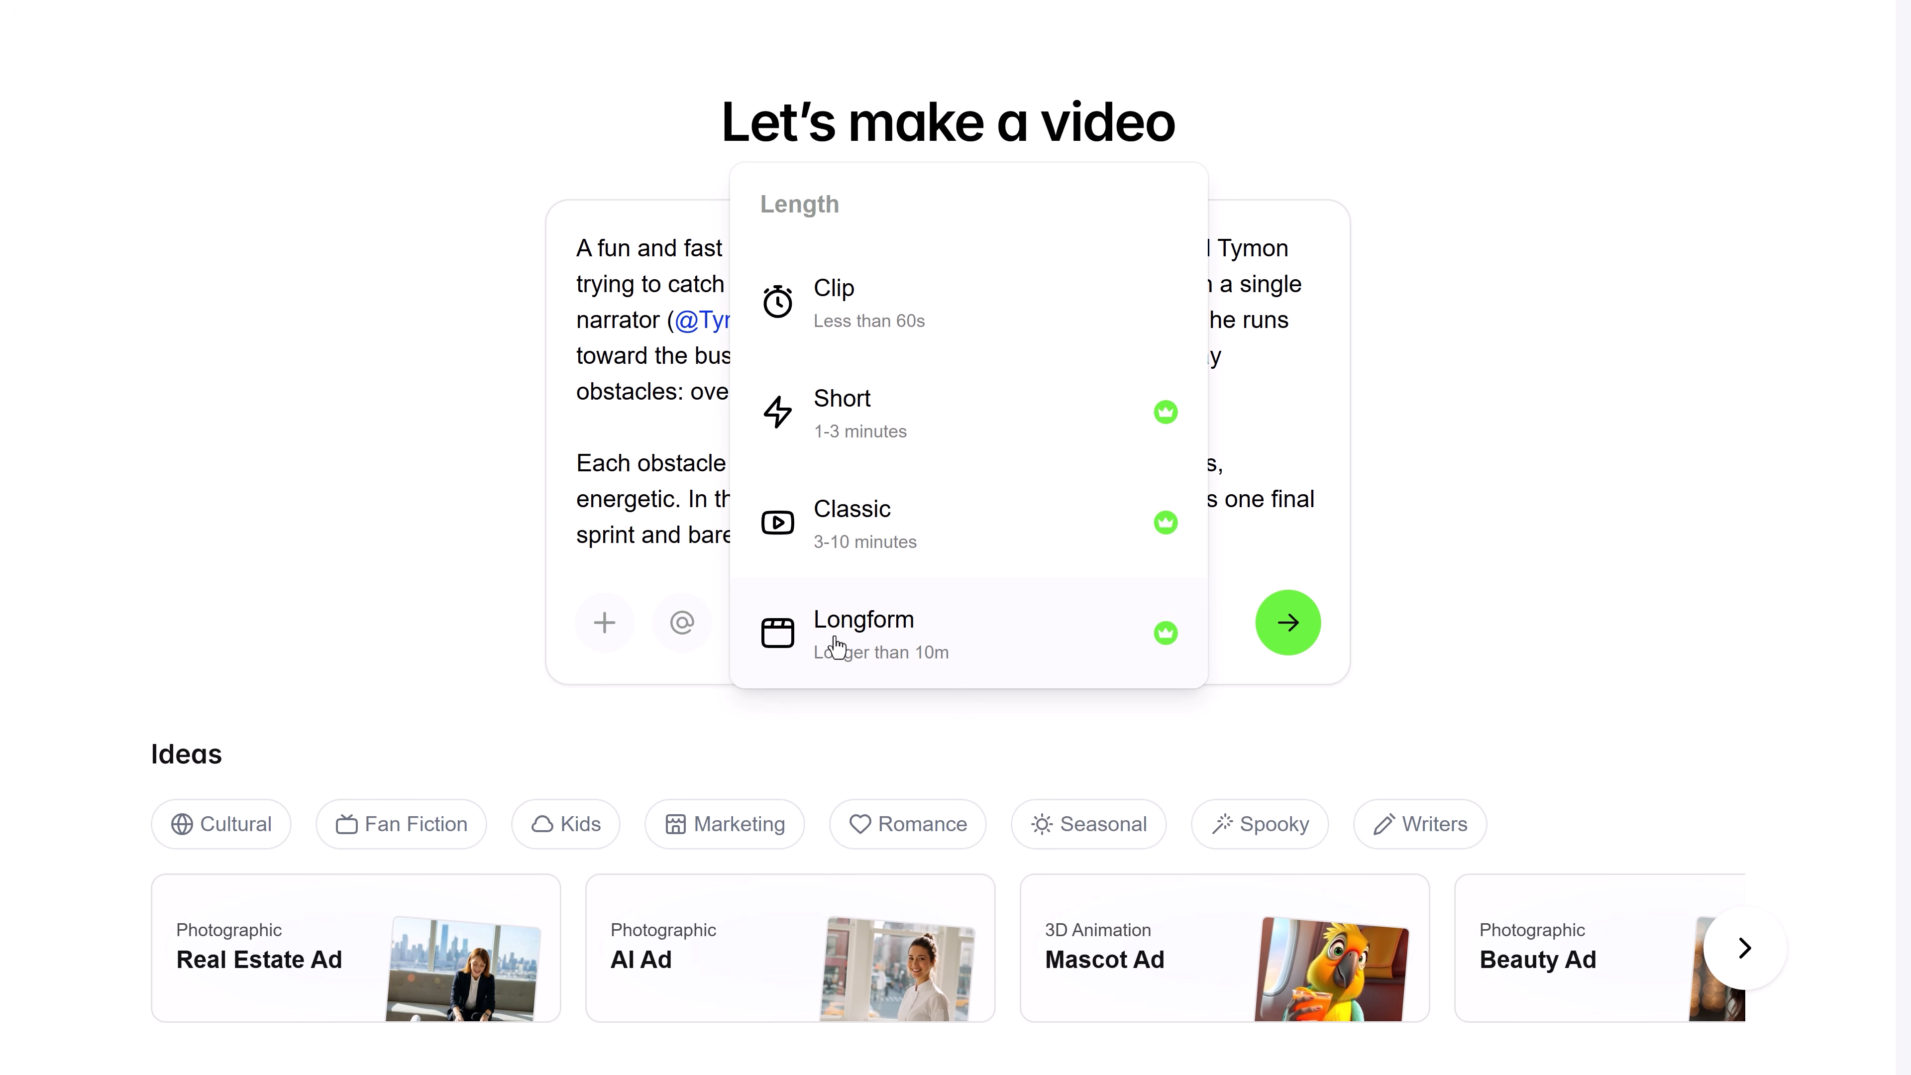
pyautogui.click(874, 450)
pyautogui.click(1285, 610)
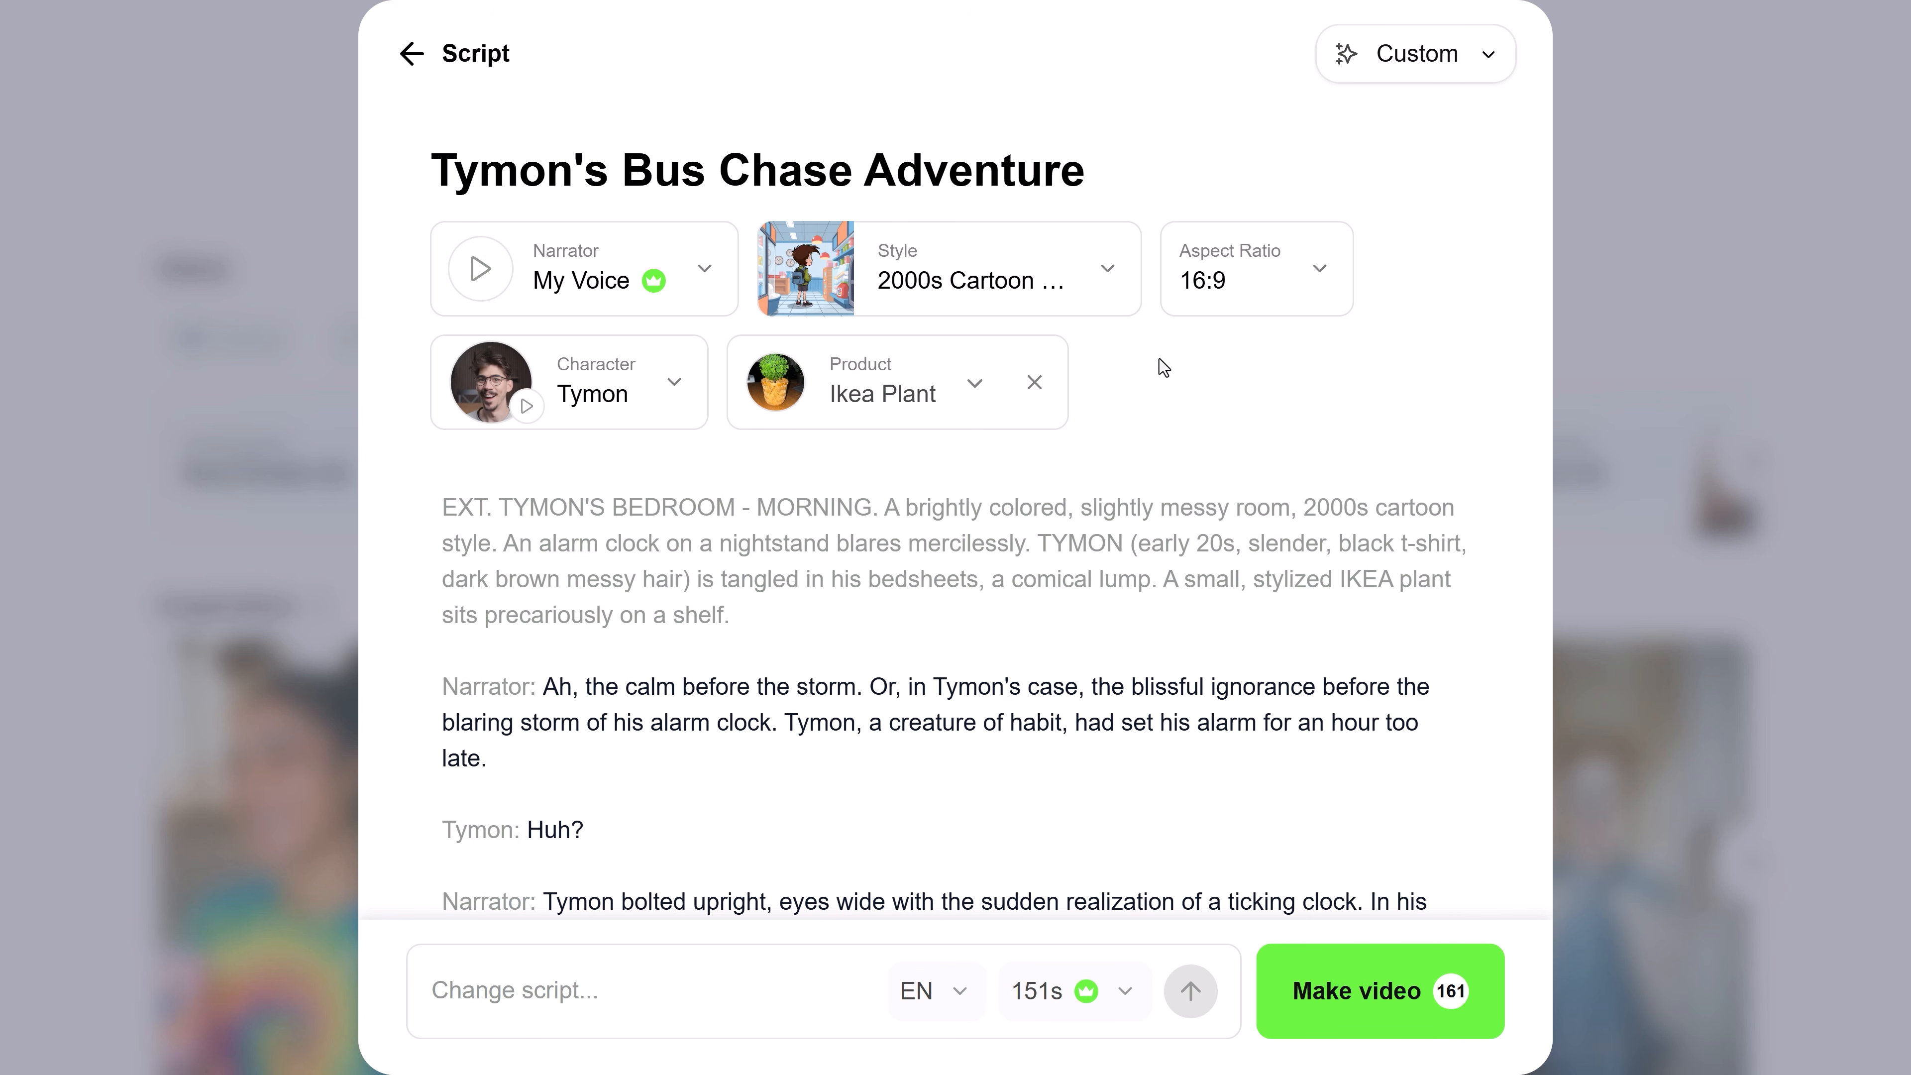
# Review the generated script through to its ending and make the video from it
pyautogui.scroll(-15, 1196, 538)
pyautogui.scroll(-8, 1198, 545)
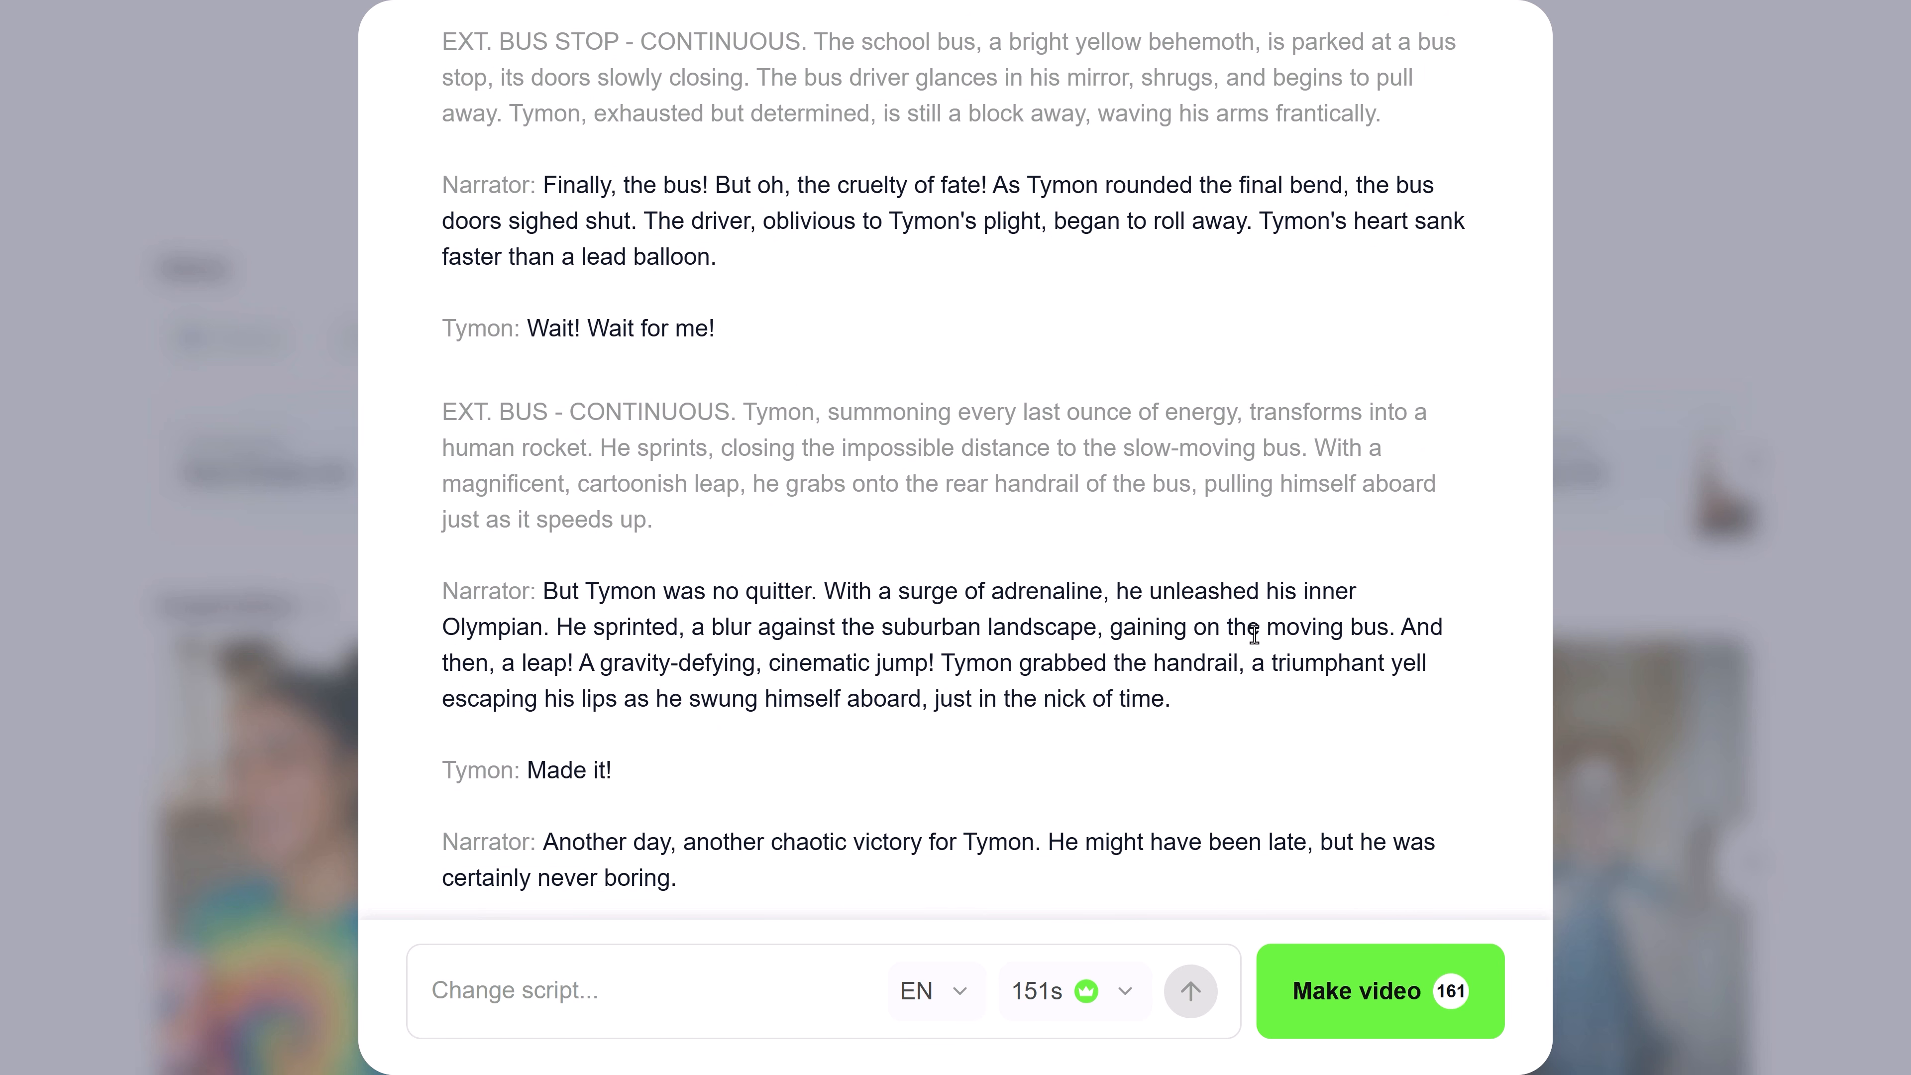
pyautogui.click(1347, 992)
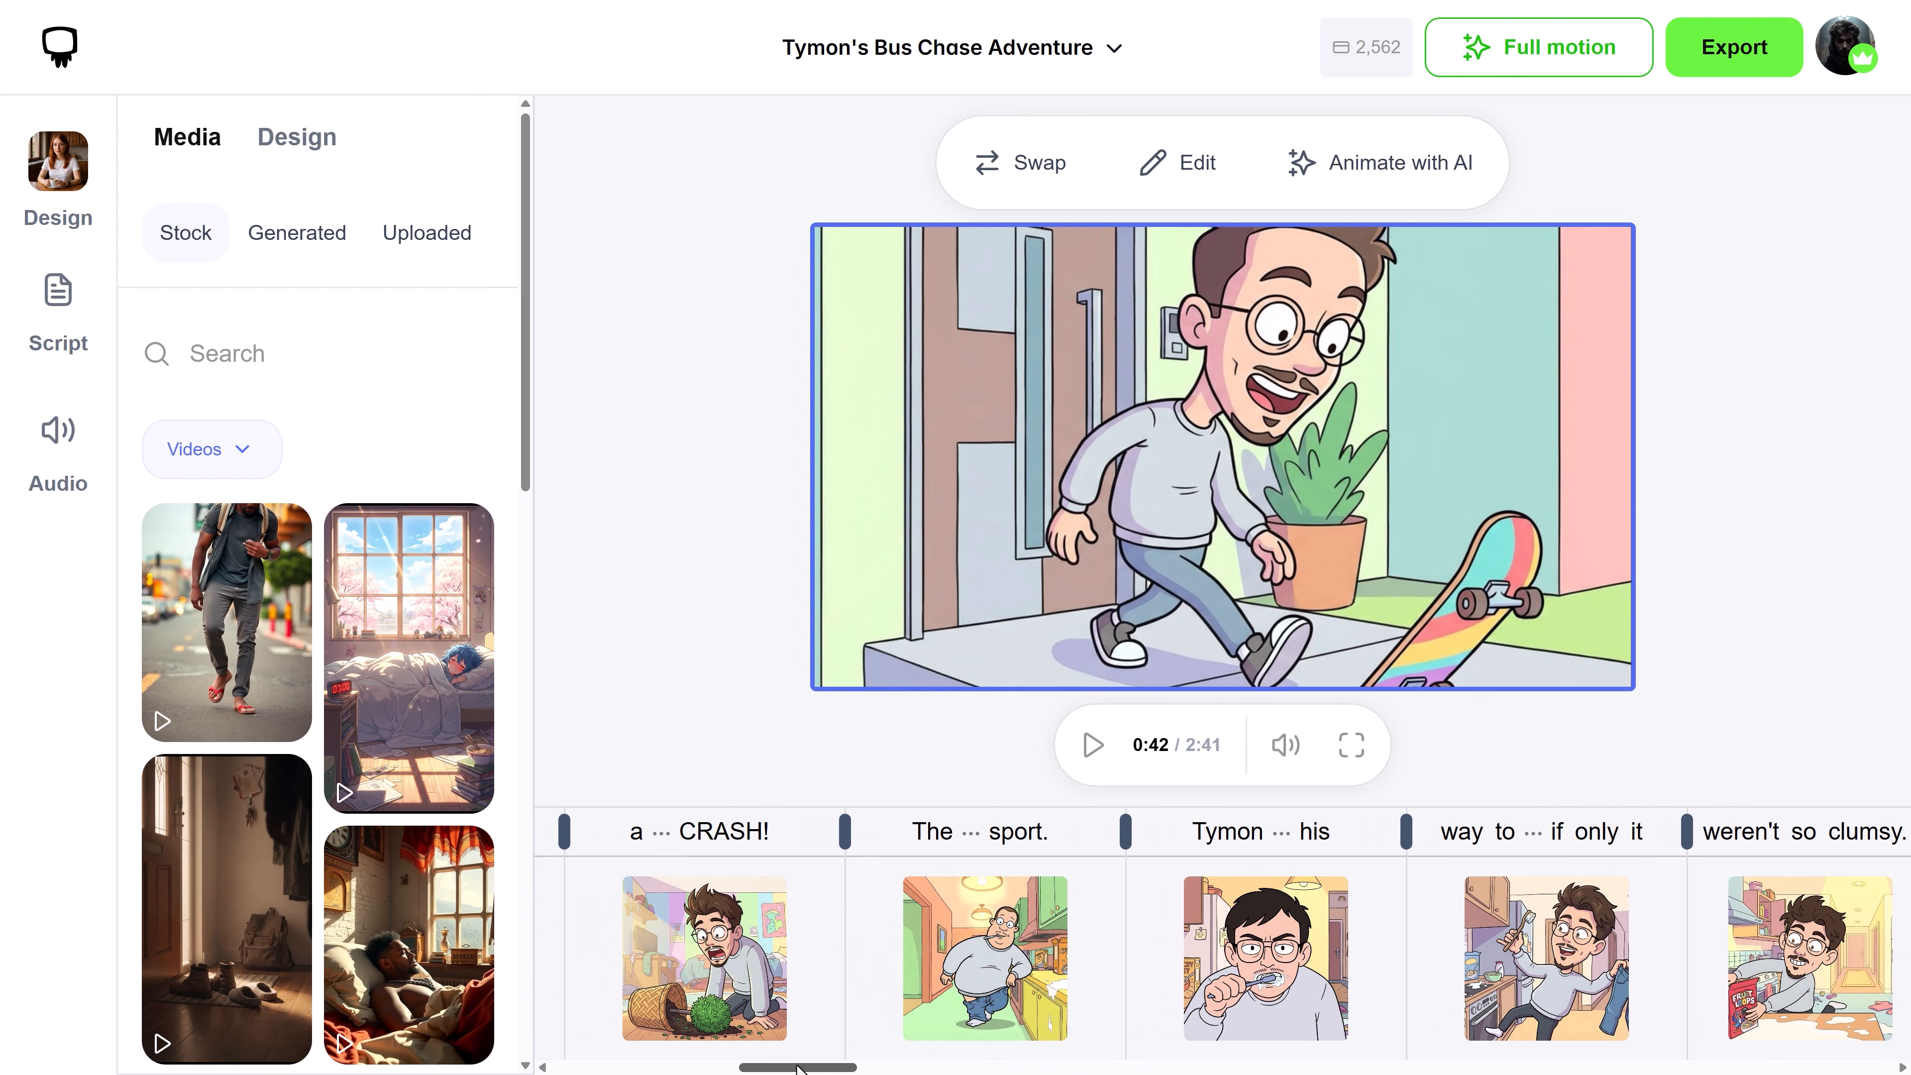
# Generate a new image for the "The ... sport." kitchen scene, prompting the referenced character "Leaning against the kitchen counter"
pyautogui.moveTo(798, 1069); pyautogui.dragTo(793, 1069)
pyautogui.click(1009, 1002)
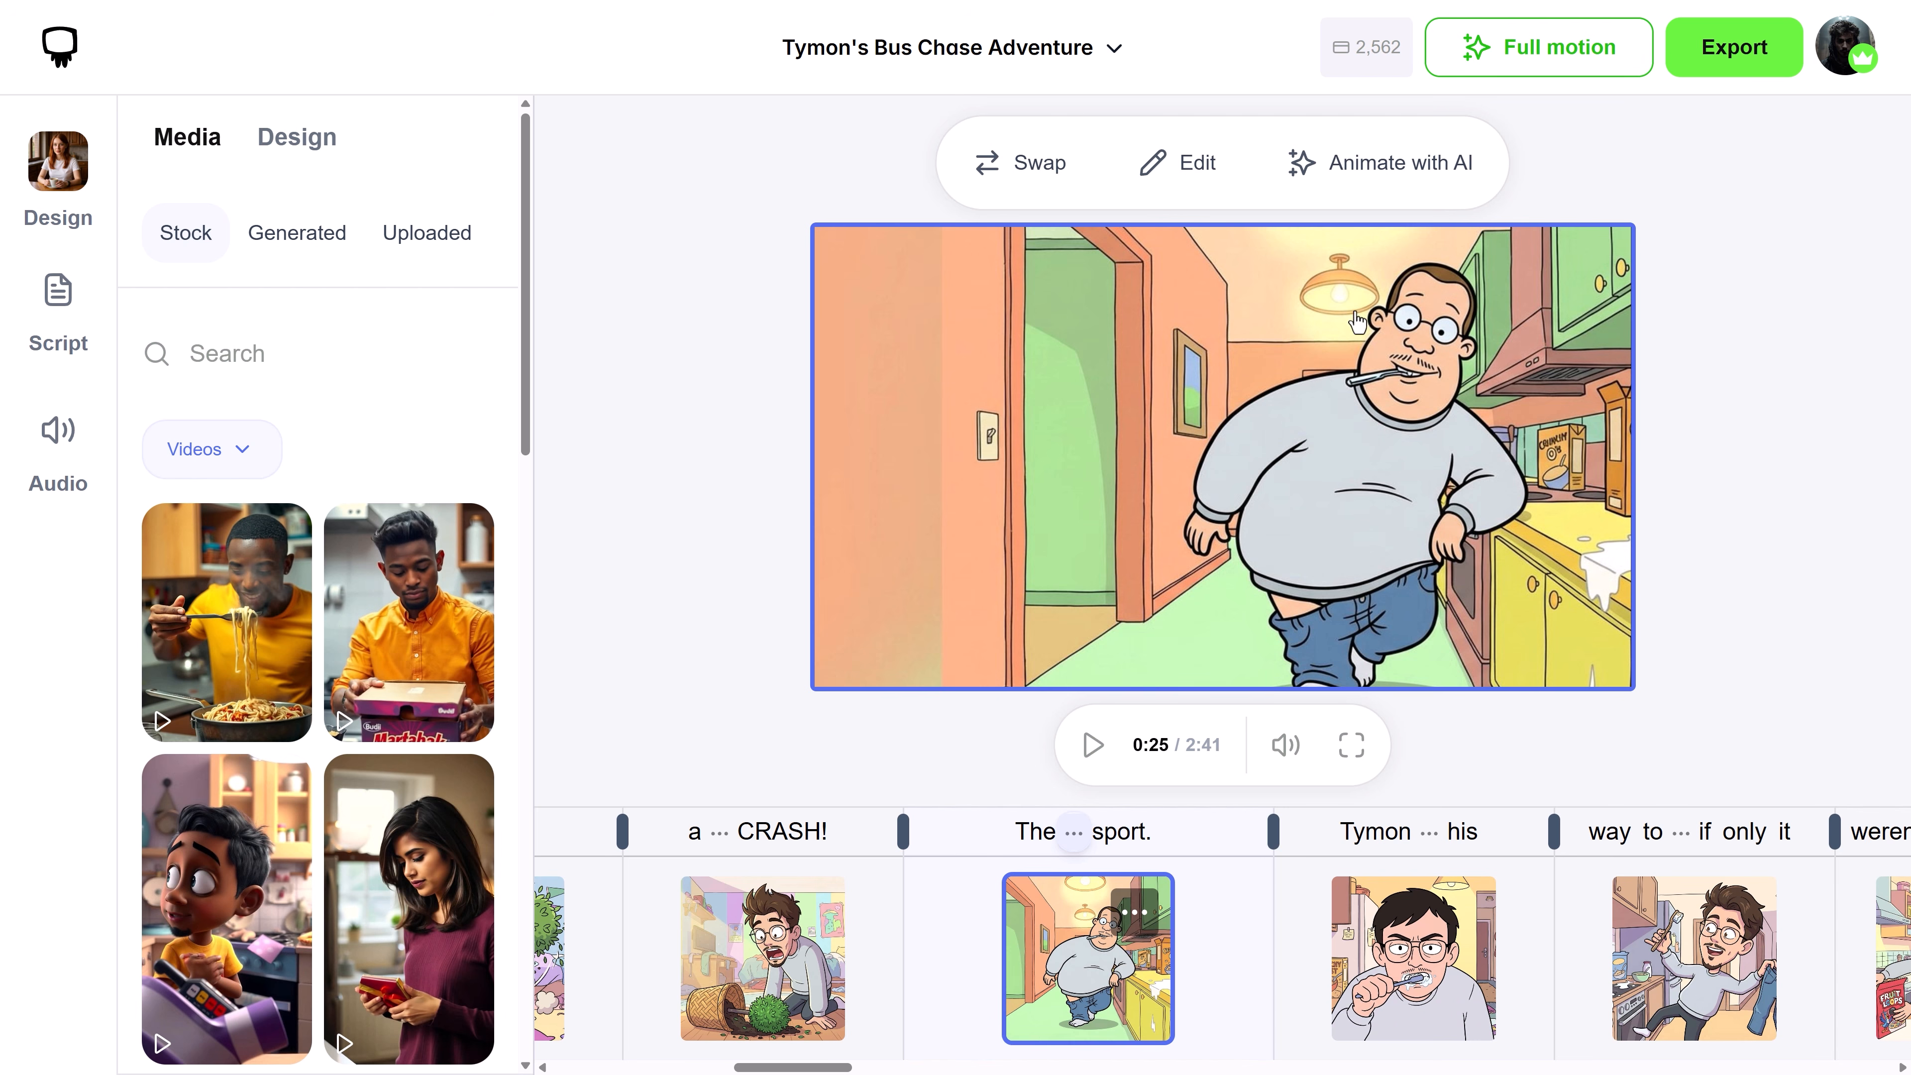
pyautogui.click(1165, 172)
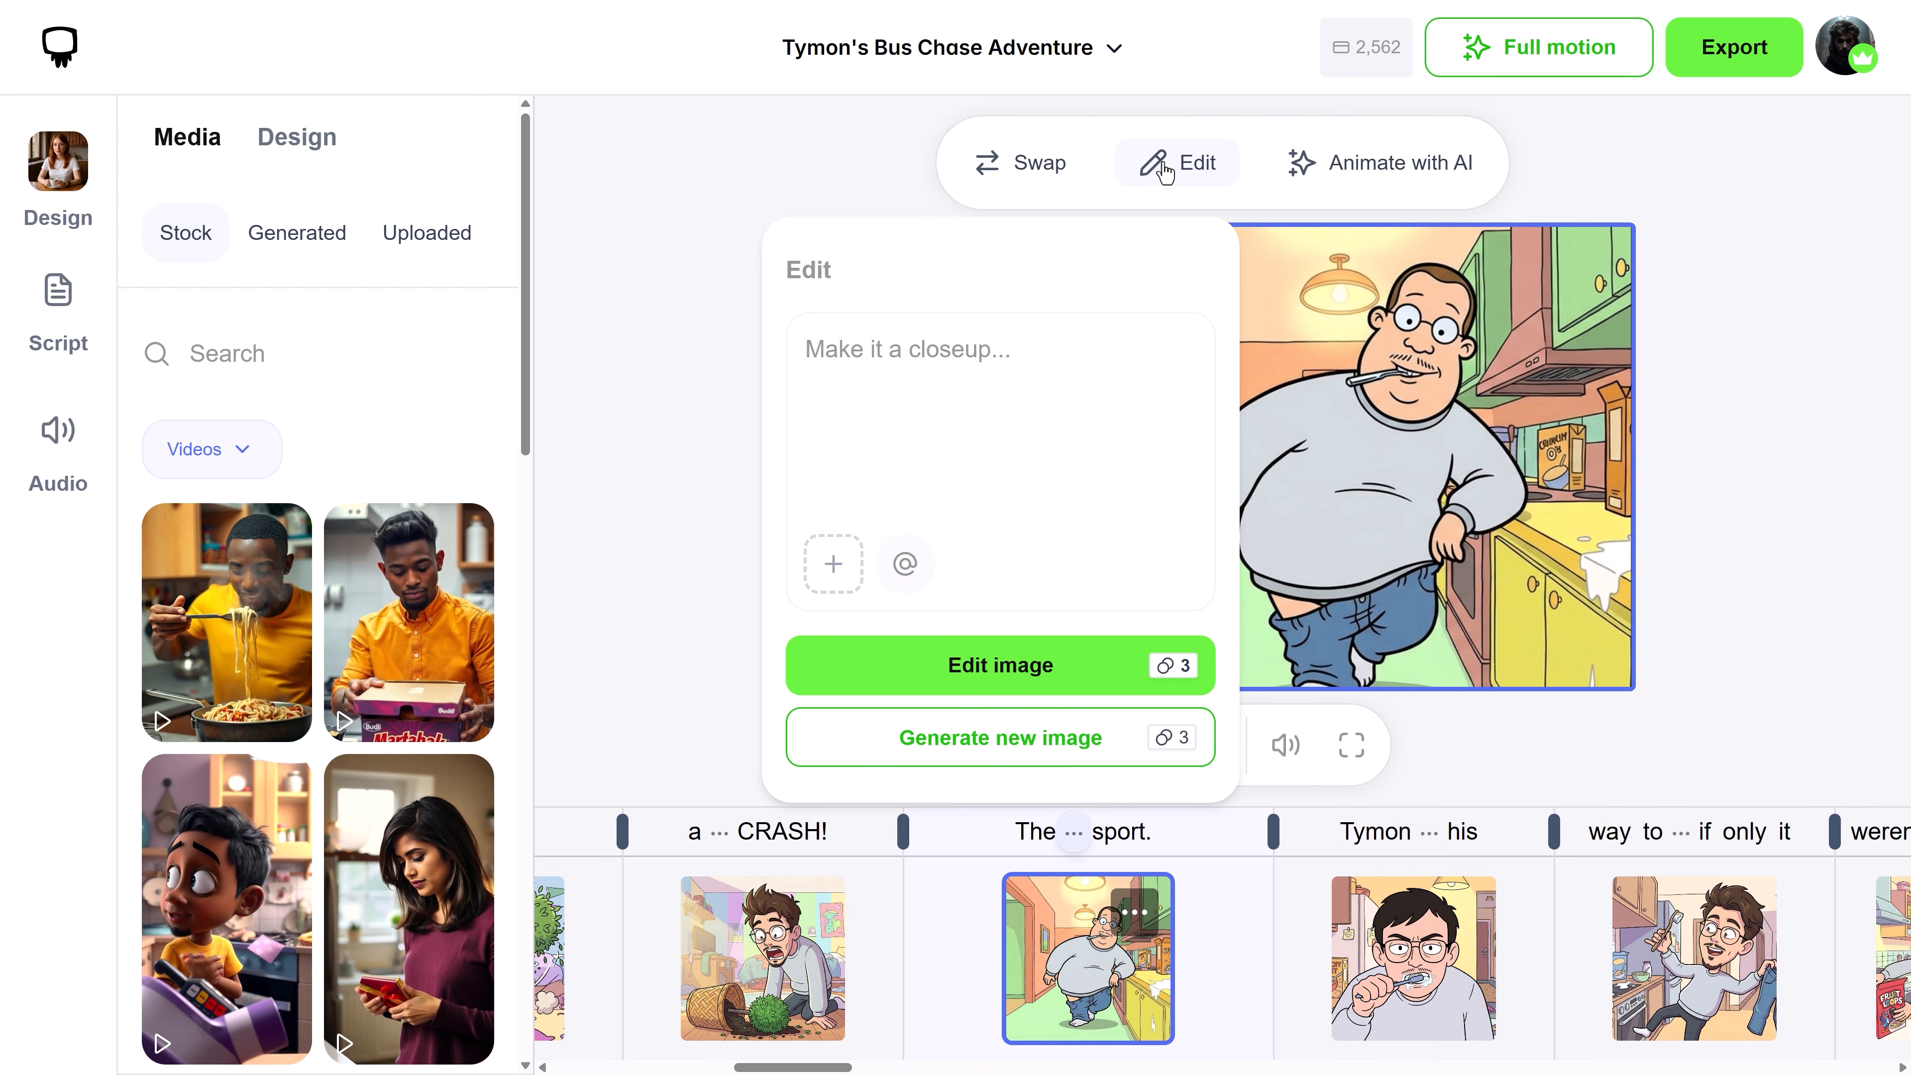
pyautogui.click(905, 563)
pyautogui.click(978, 629)
pyautogui.write('Leaning ')
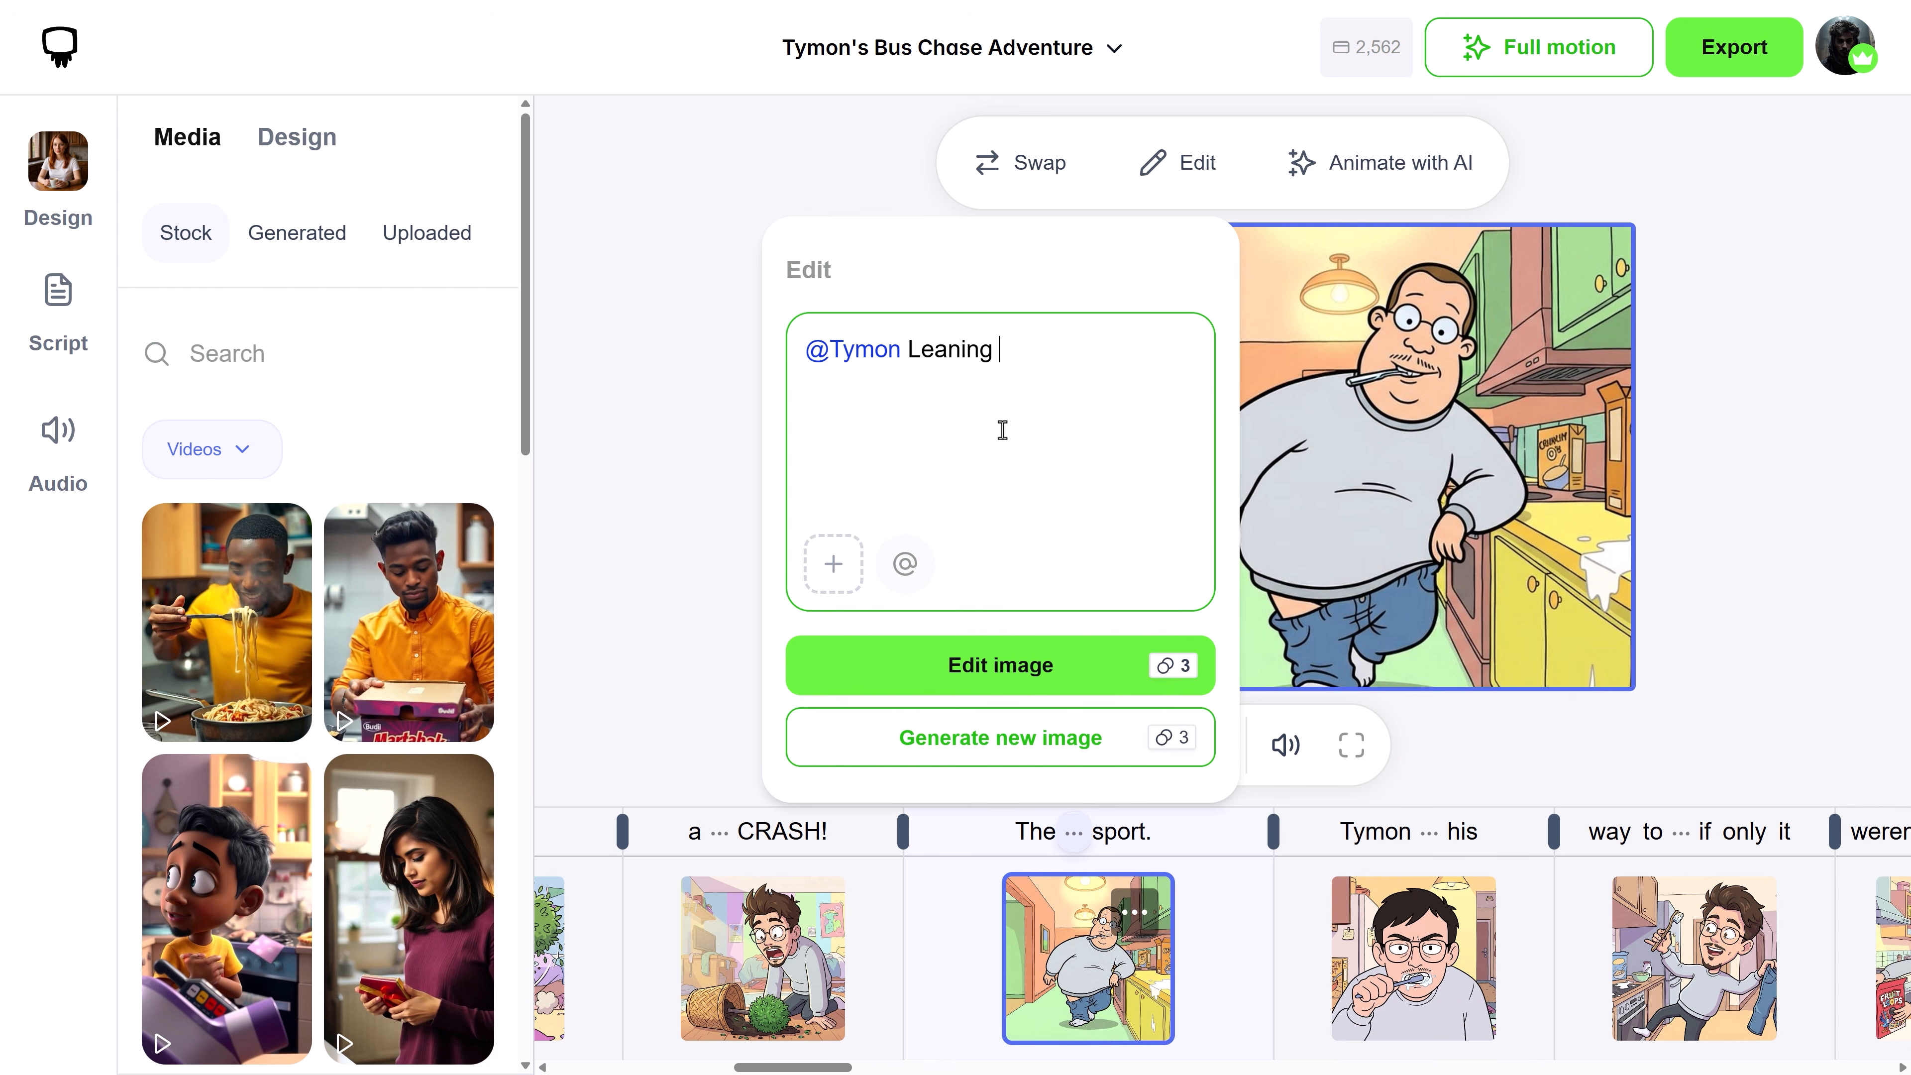
pyautogui.write('against the kitchen counter')
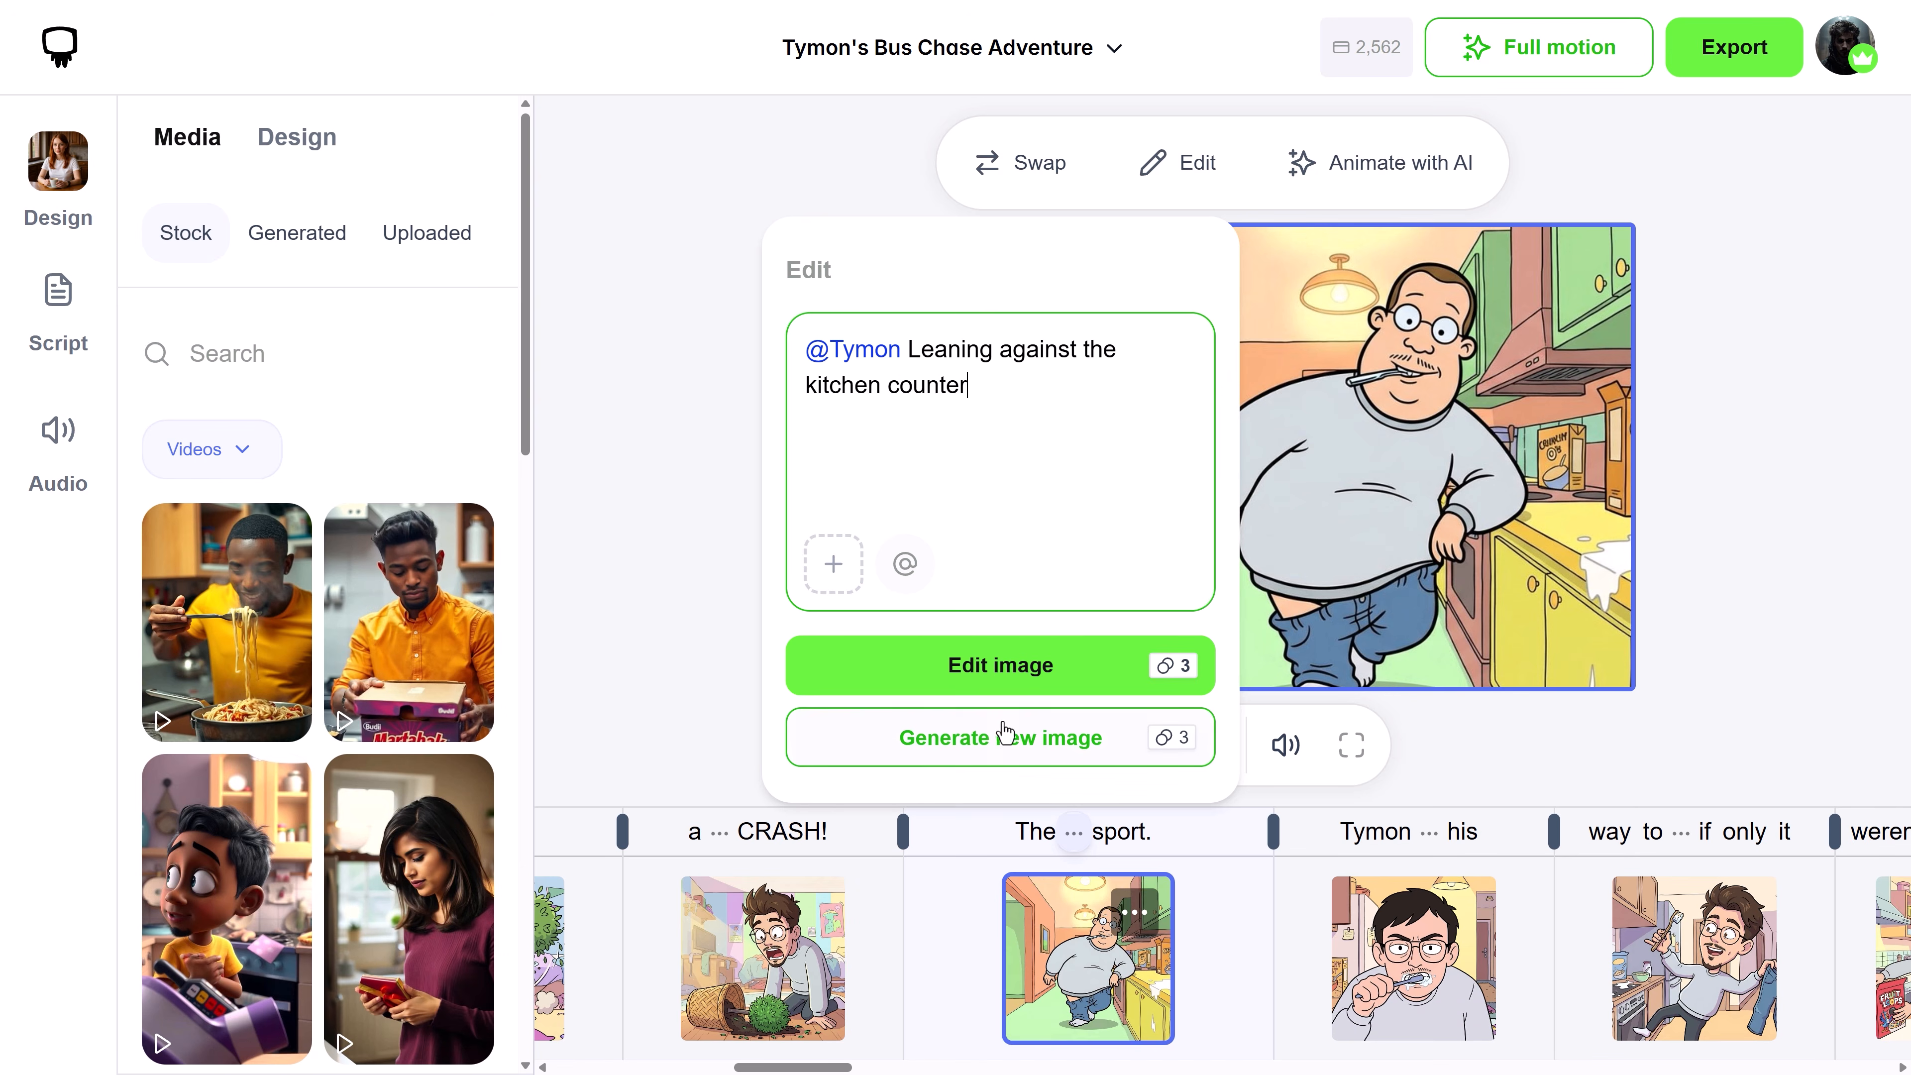
pyautogui.click(999, 732)
pyautogui.click(897, 757)
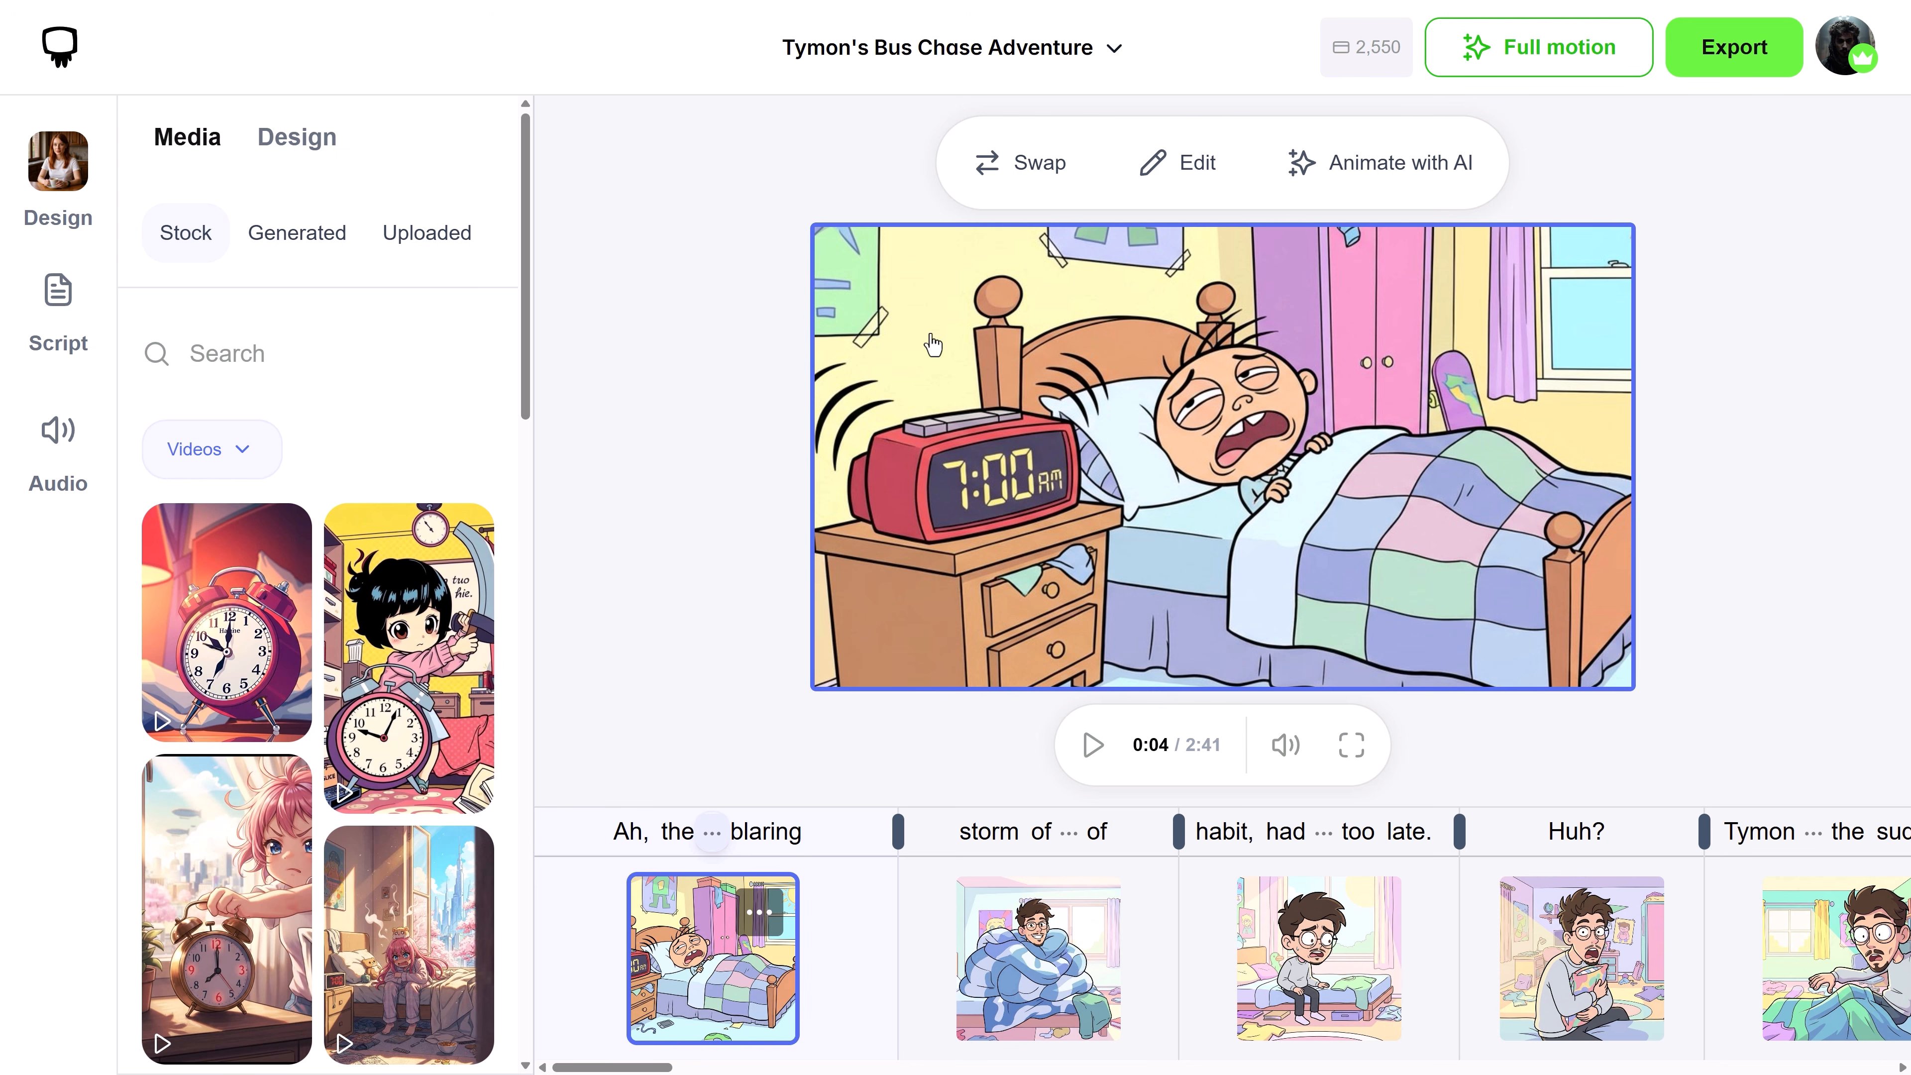
# Enlarge the first scene's image in its layout and reposition it to frame the alarm clock
pyautogui.click(310, 150)
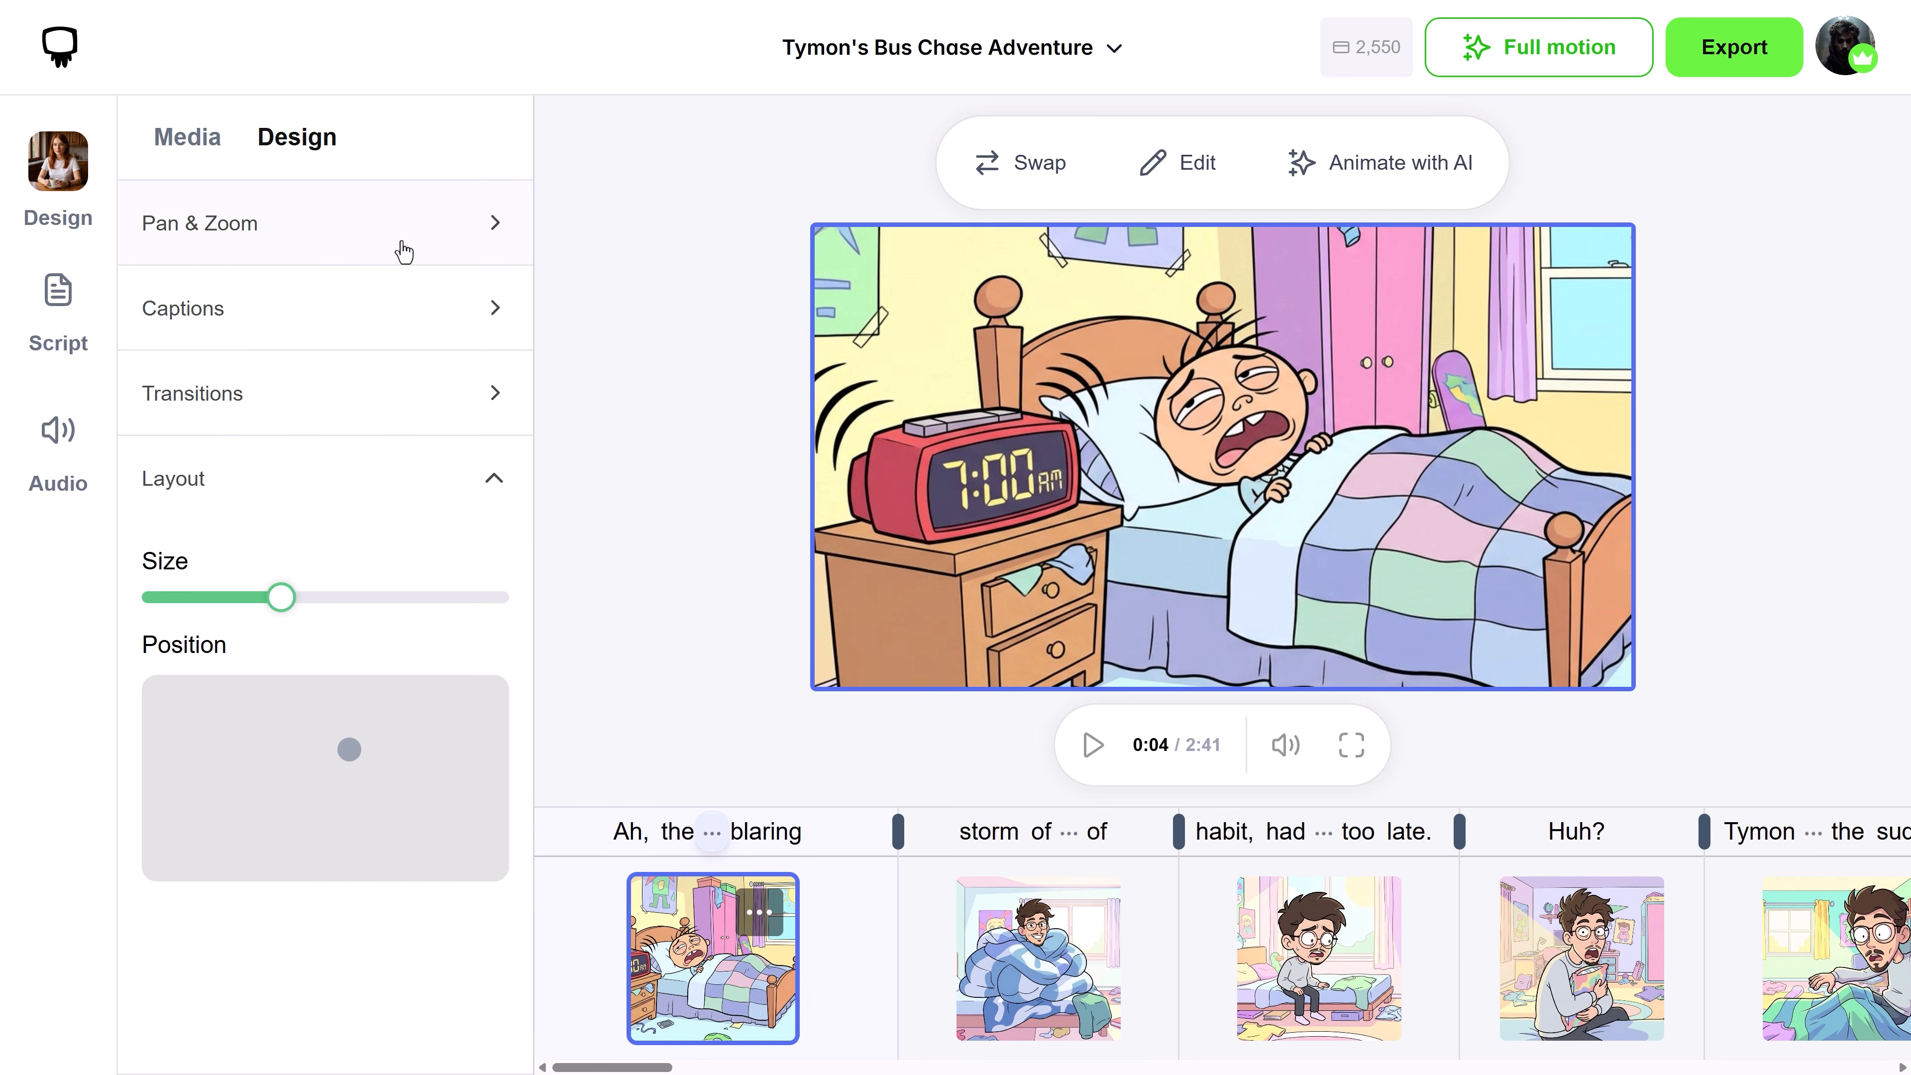
pyautogui.moveTo(288, 611); pyautogui.dragTo(477, 603)
pyautogui.moveTo(440, 734); pyautogui.dragTo(475, 736)
# Examine the first scene's transition types, speeds and directions, and deselect the scene
pyautogui.click(392, 406)
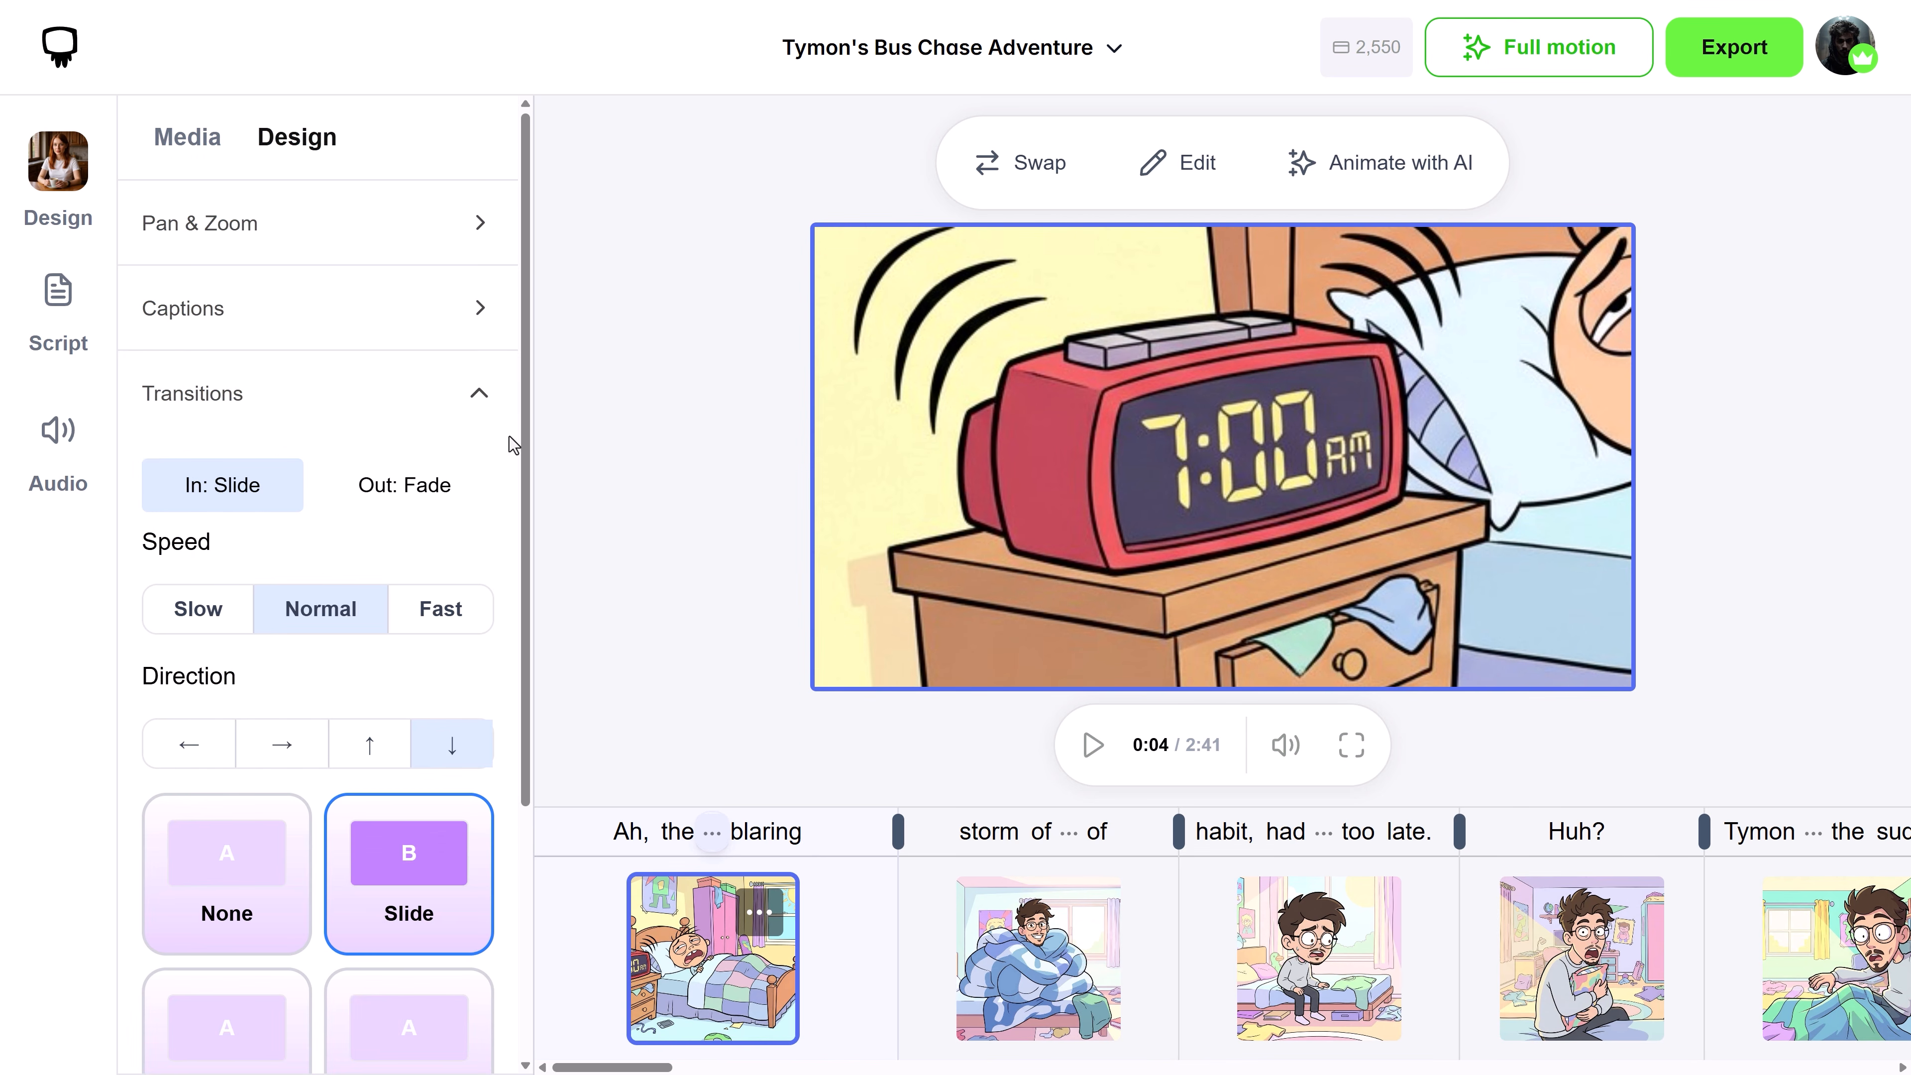
pyautogui.scroll(-2, 517, 476)
pyautogui.moveTo(518, 476); pyautogui.dragTo(509, 422)
pyautogui.click(409, 265)
pyautogui.moveTo(522, 340)
pyautogui.mouseDown()
pyautogui.moveTo(522, 613)
pyautogui.moveTo(530, 348)
pyautogui.mouseUp()
pyautogui.click(598, 329)
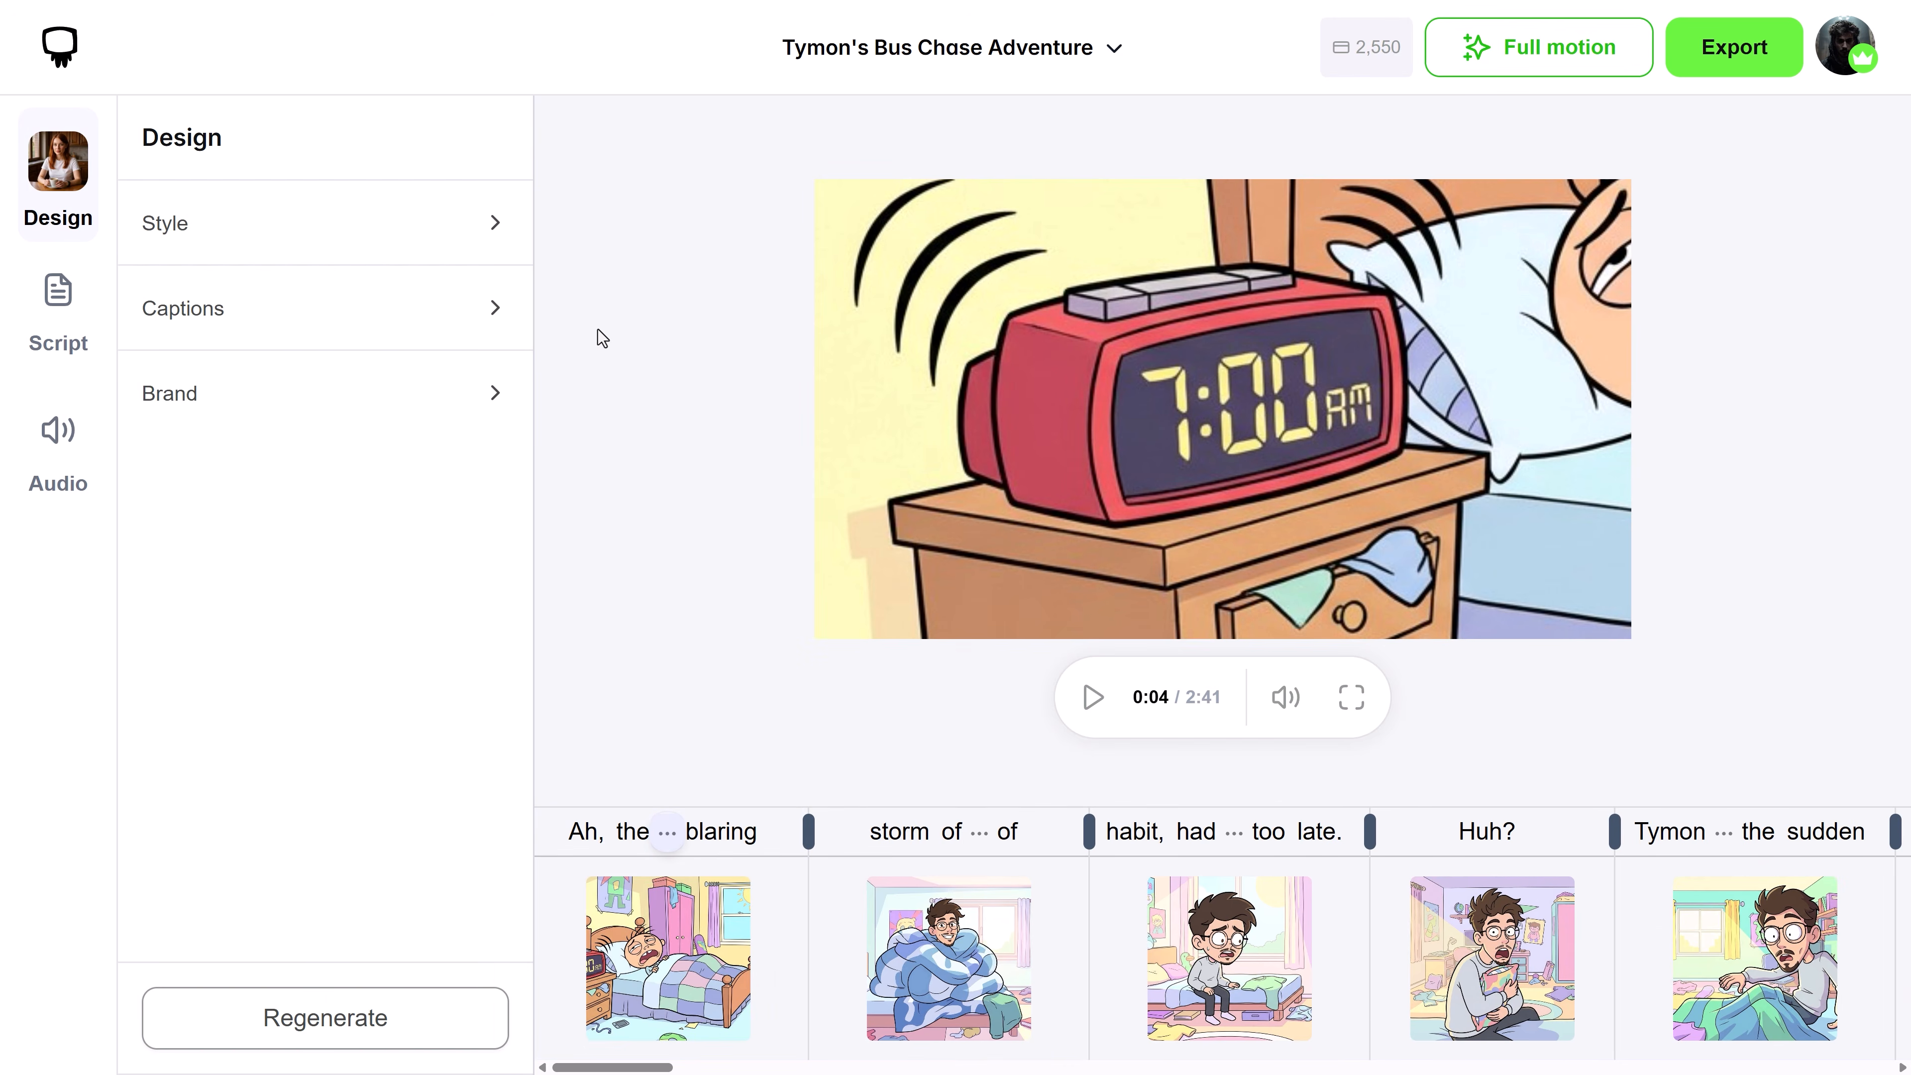
# Add full motion to all scenes in the storyboard
pyautogui.click(1517, 58)
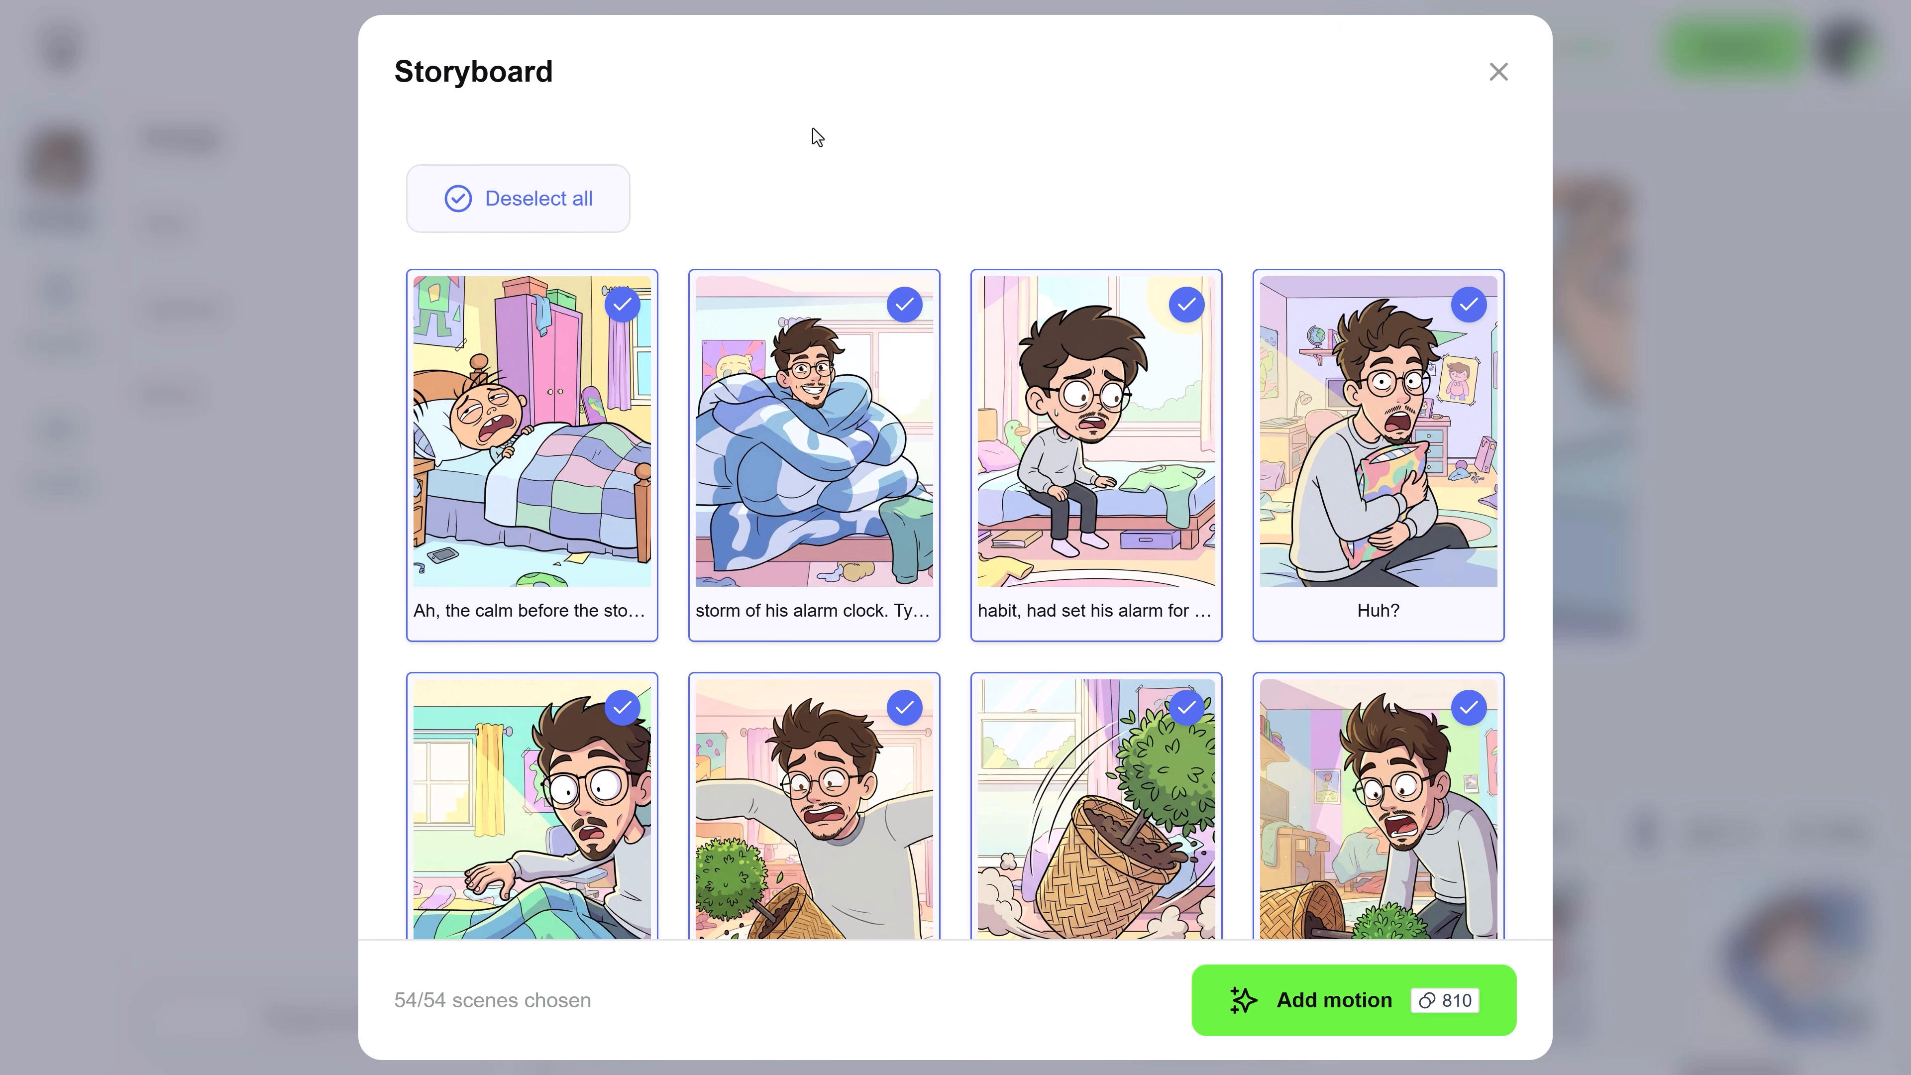
pyautogui.click(1291, 1016)
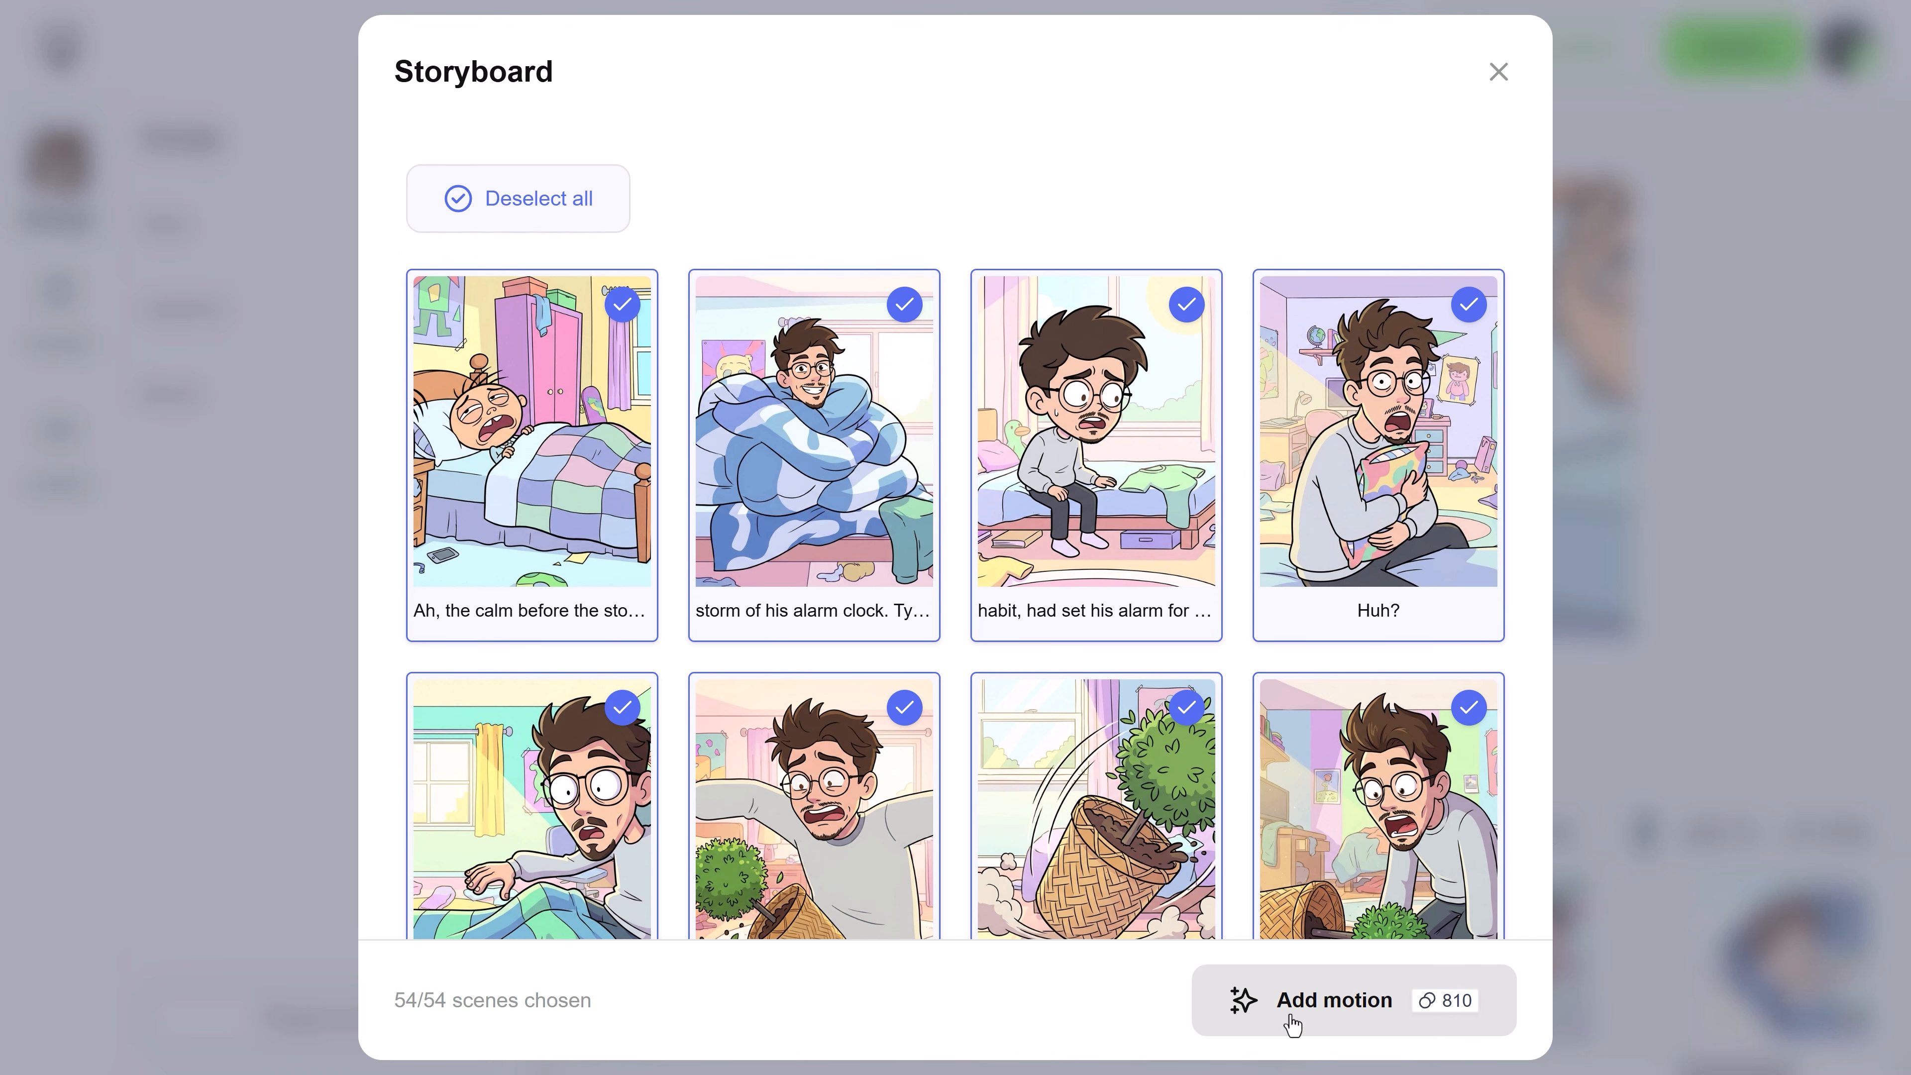